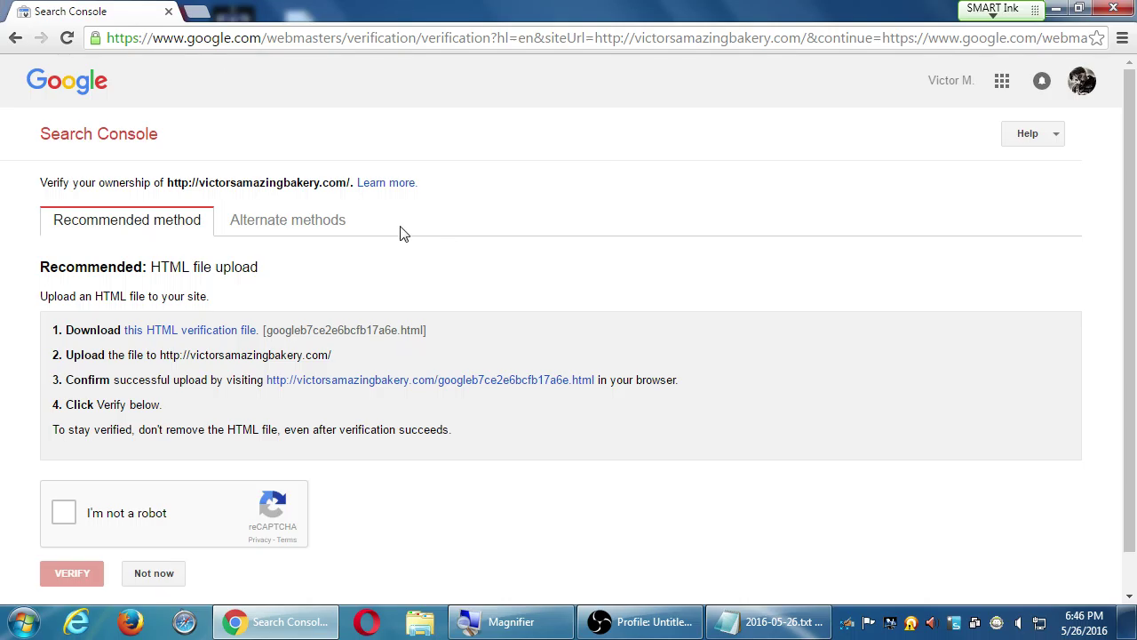
- Leave the site verification page and go to the Search Console home with the list of properties
{"action": "left_click", "coordinate": [133, 143]}
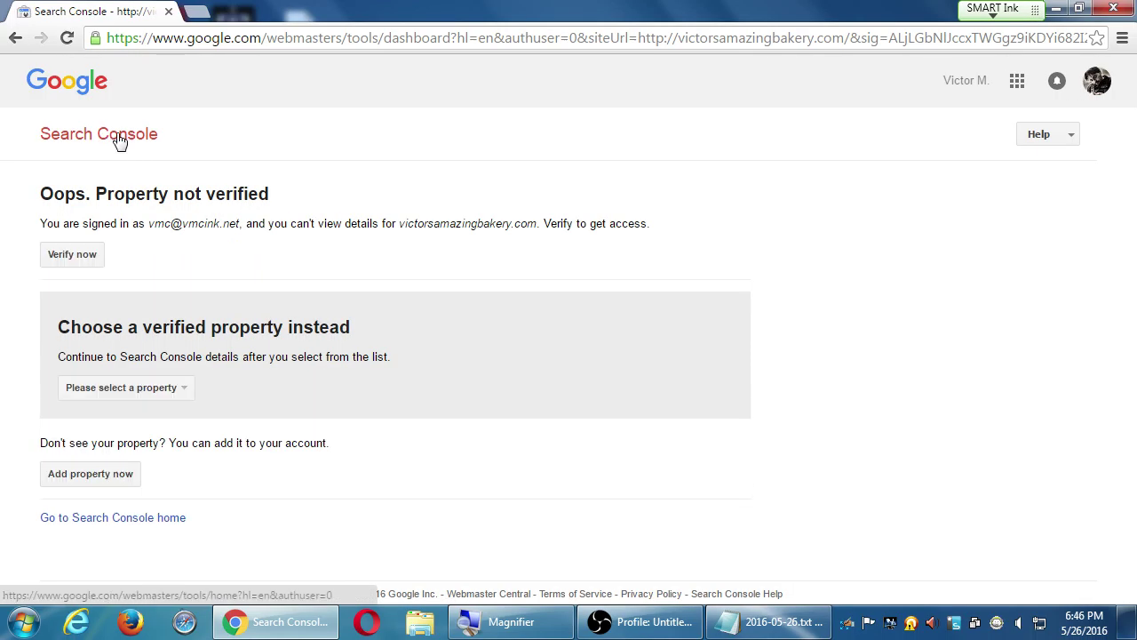
{"action": "left_click", "coordinate": [76, 98]}
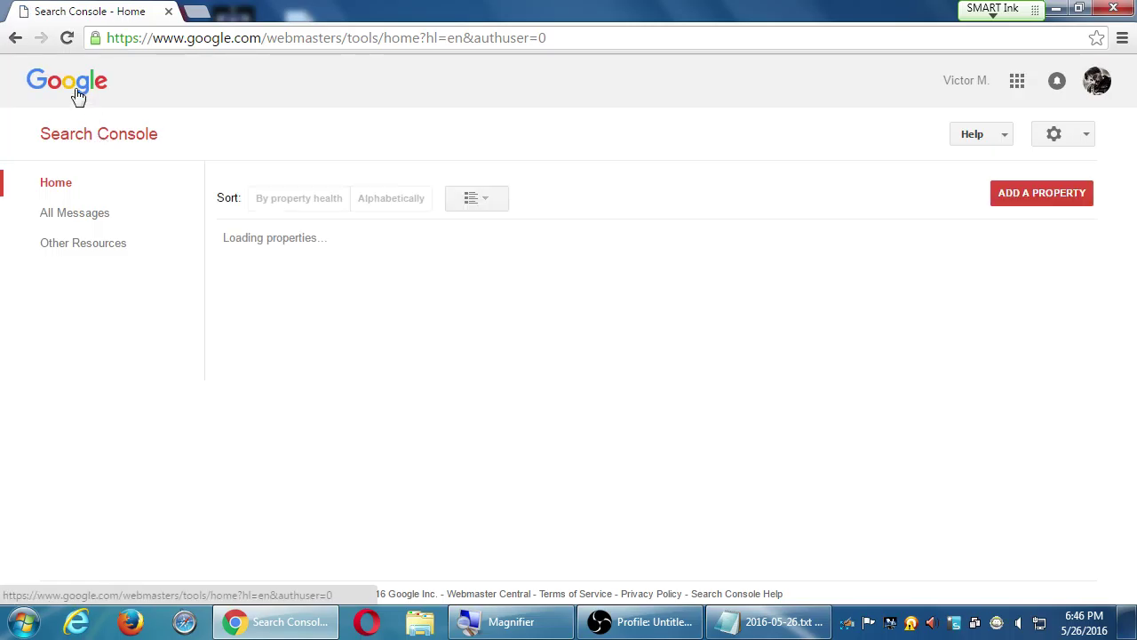
{"action": "left_click", "coordinate": [104, 140]}
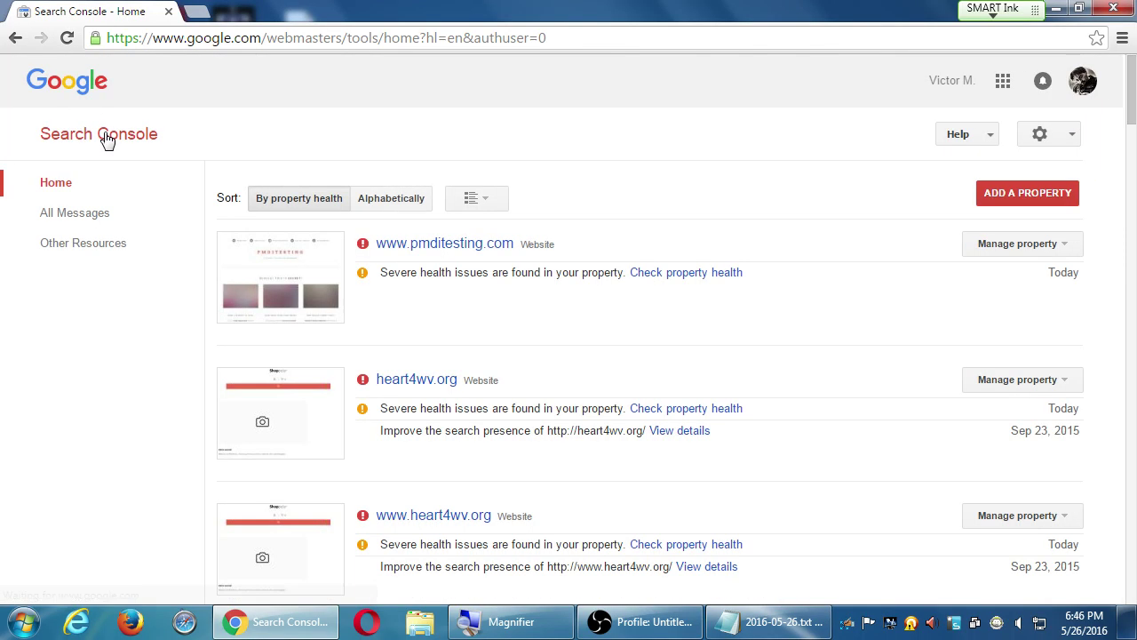
- Sort the property list alphabetically and look through the listed websites
{"action": "left_click", "coordinate": [409, 205]}
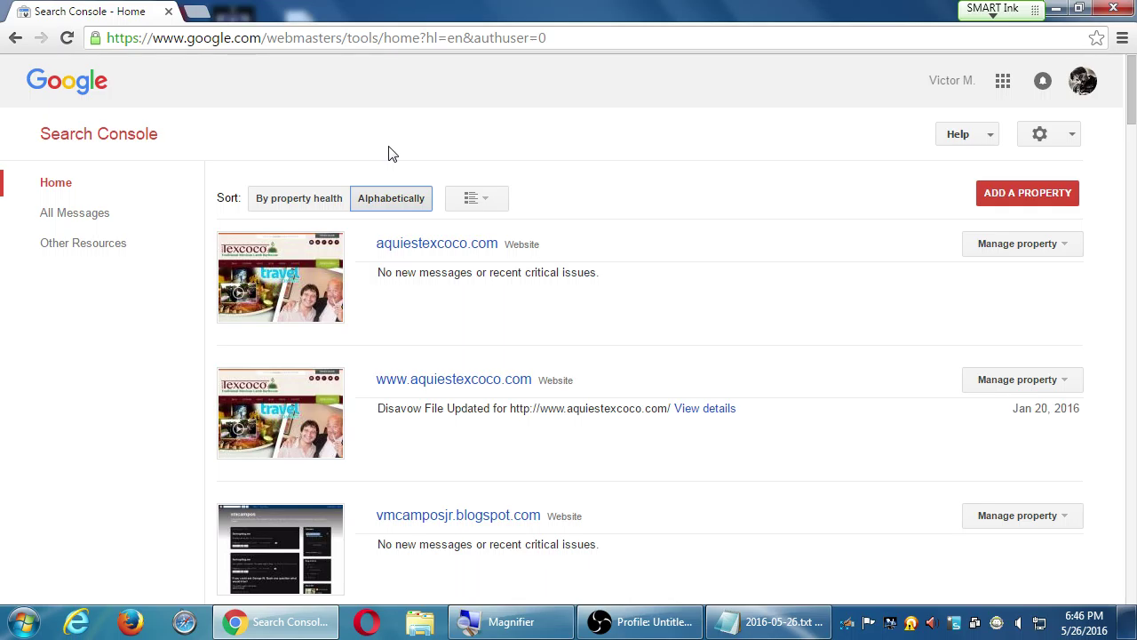
{"action": "scroll", "coordinate": [521, 317], "scroll_direction": "down", "scroll_amount": 20}
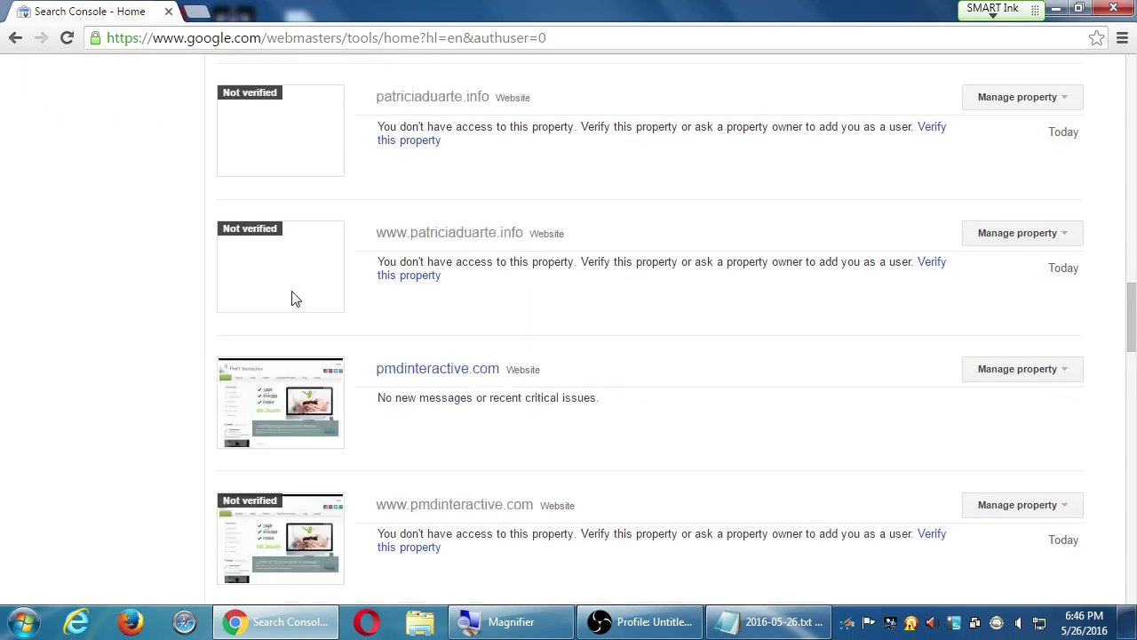
{"action": "scroll", "coordinate": [86, 257], "scroll_direction": "up", "scroll_amount": 20}
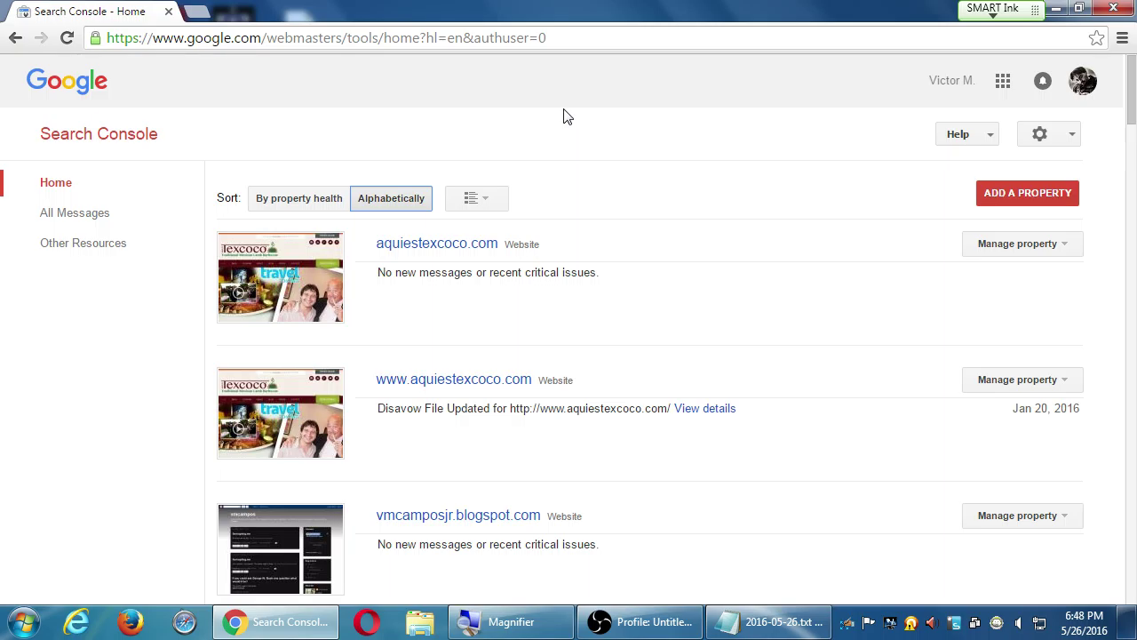
- Compare the property list sorted by property health with the alphabetical order
{"action": "left_click", "coordinate": [311, 199]}
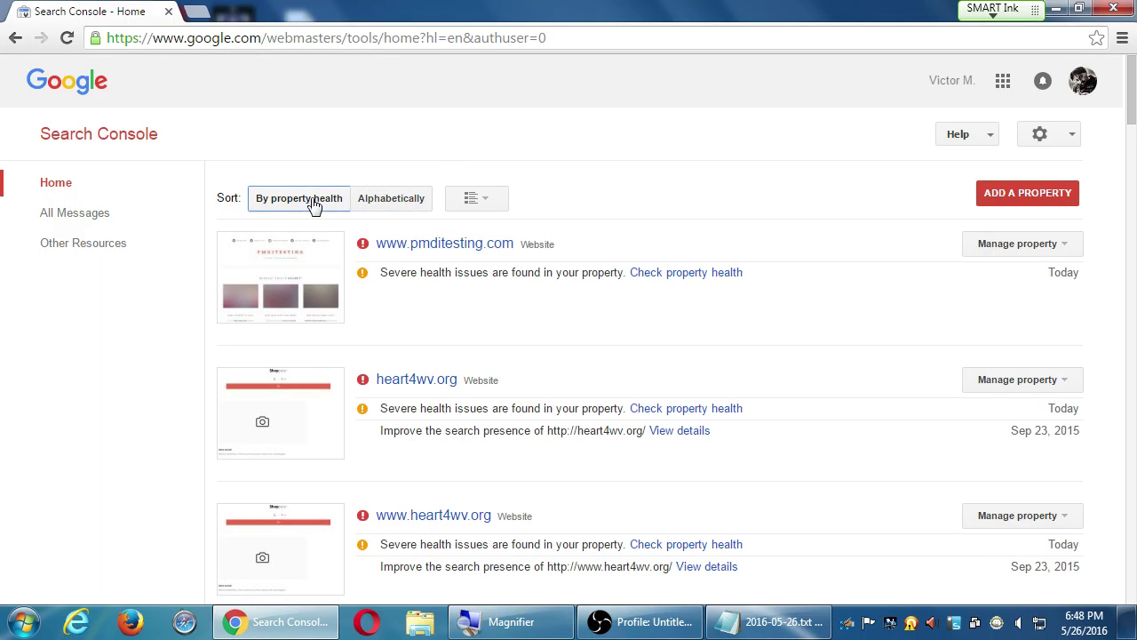
{"action": "left_click", "coordinate": [390, 199]}
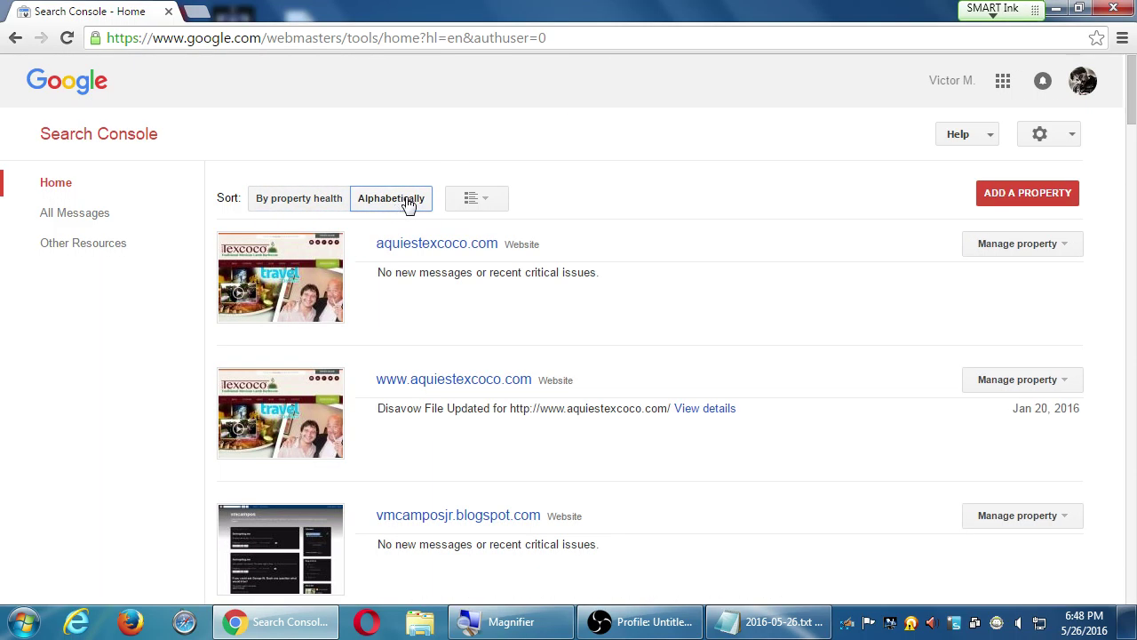
{"action": "left_click", "coordinate": [334, 201]}
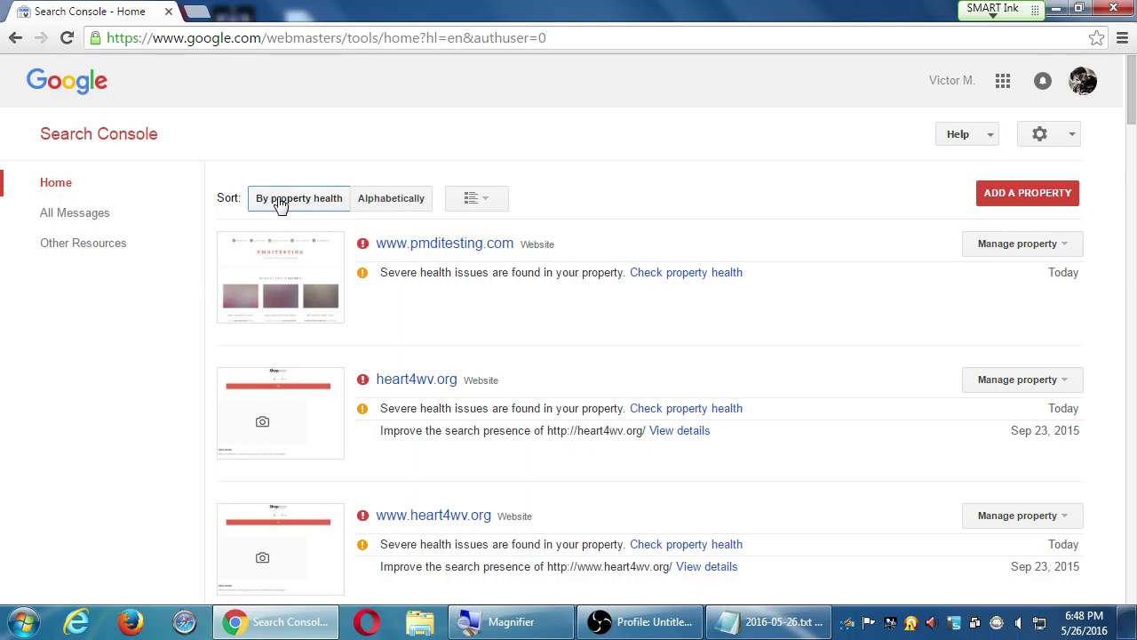
{"action": "left_click", "coordinate": [397, 204]}
{"action": "left_click", "coordinate": [315, 205]}
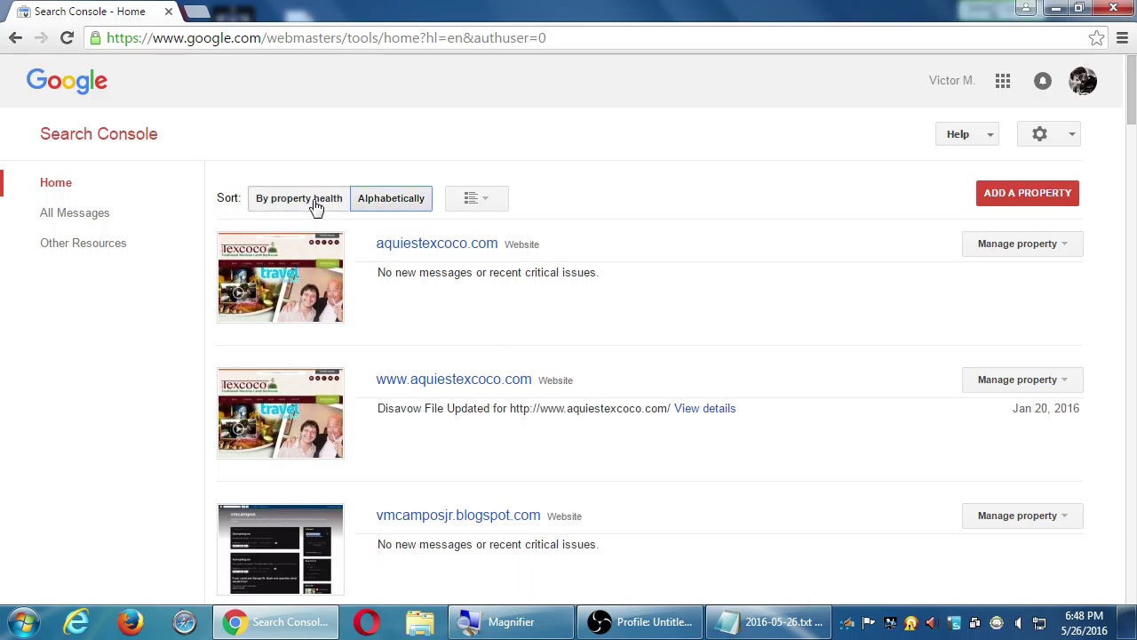
{"action": "left_click", "coordinate": [390, 208]}
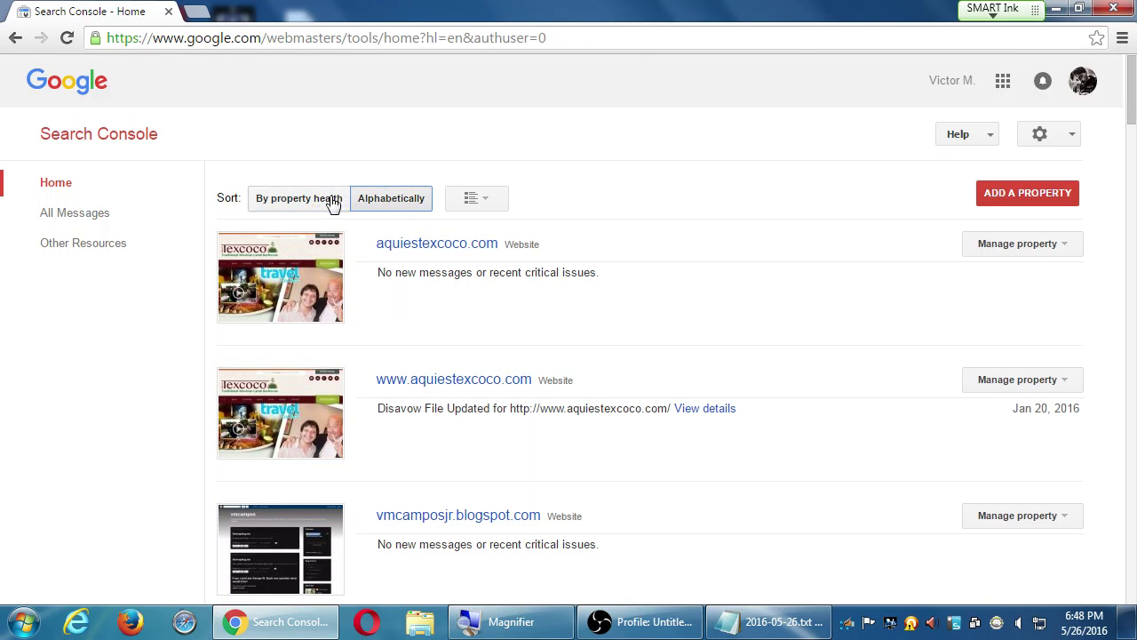
- Sort the properties by health and examine the websites flagged with severe health issues
{"action": "left_click", "coordinate": [333, 202]}
{"action": "scroll", "coordinate": [438, 325], "scroll_direction": "down", "scroll_amount": 4}
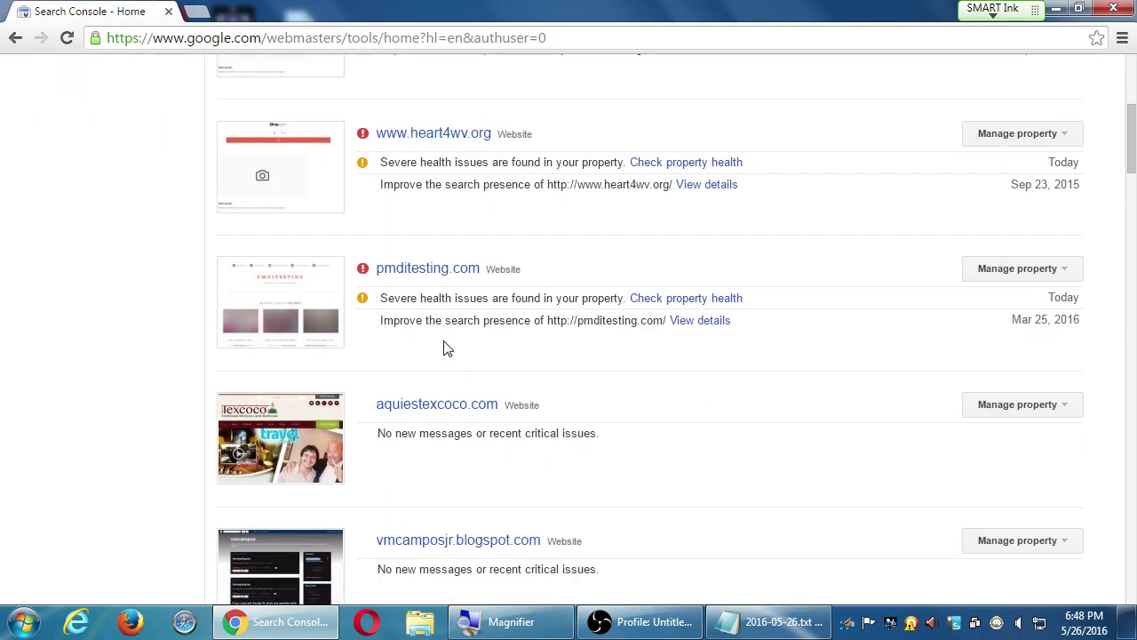
{"action": "scroll", "coordinate": [445, 291], "scroll_direction": "up", "scroll_amount": 1}
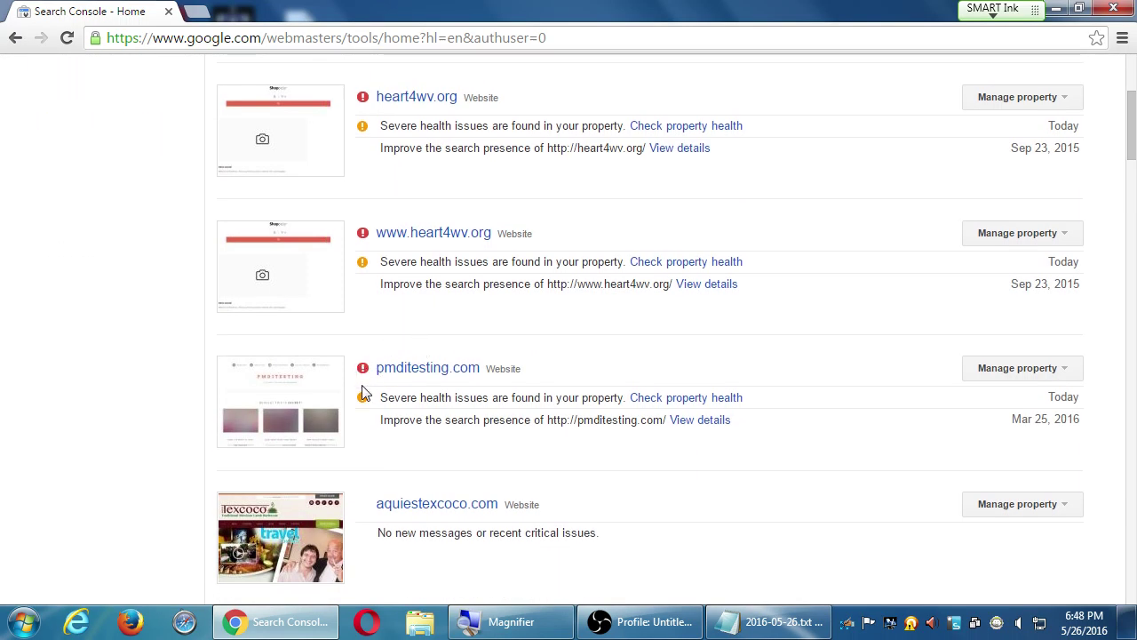
{"action": "scroll", "coordinate": [519, 387], "scroll_direction": "down", "scroll_amount": 3}
{"action": "scroll", "coordinate": [516, 386], "scroll_direction": "up", "scroll_amount": 6}
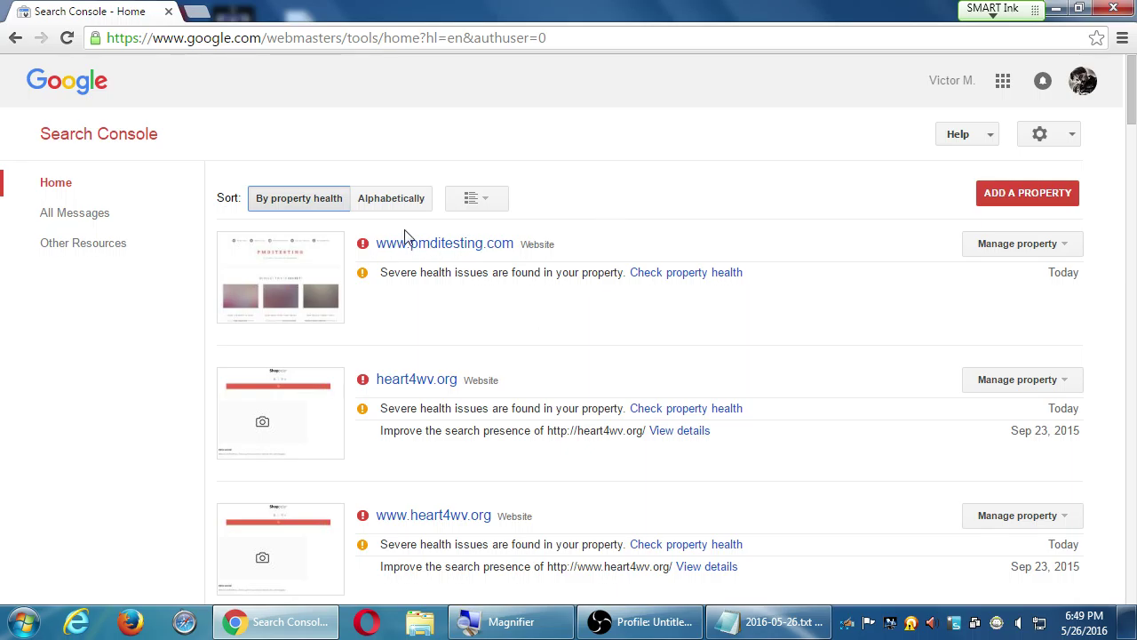
- Switch the list back to alphabetical order and review all properties down to the end
{"action": "left_click", "coordinate": [410, 198]}
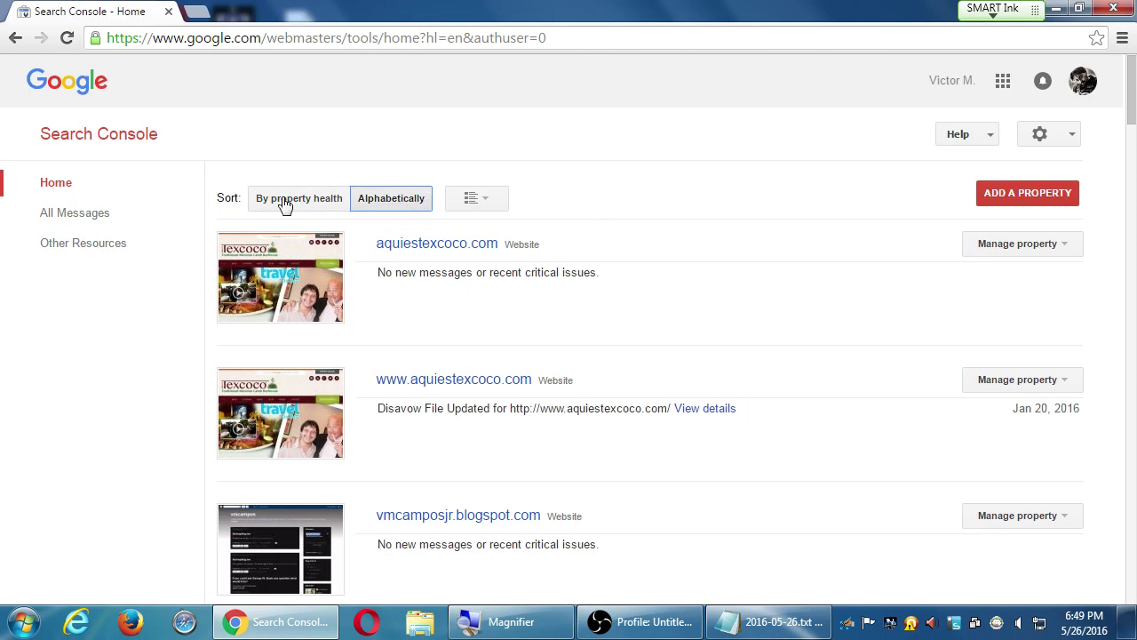
{"action": "scroll", "coordinate": [778, 401], "scroll_direction": "down", "scroll_amount": 20}
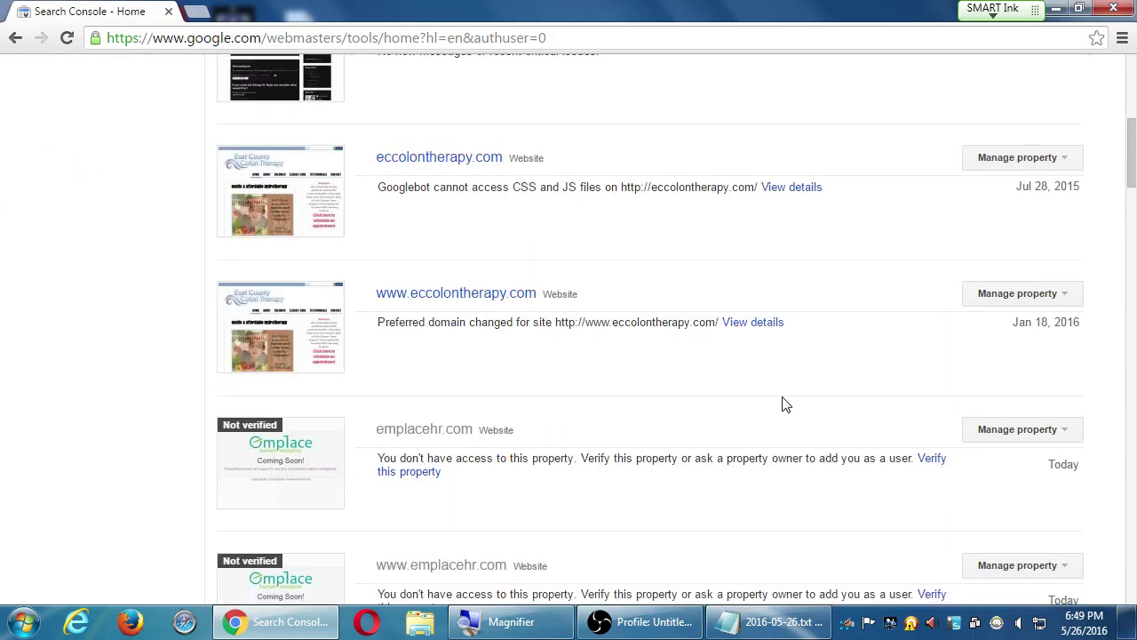
{"action": "scroll", "coordinate": [773, 398], "scroll_direction": "down", "scroll_amount": 15}
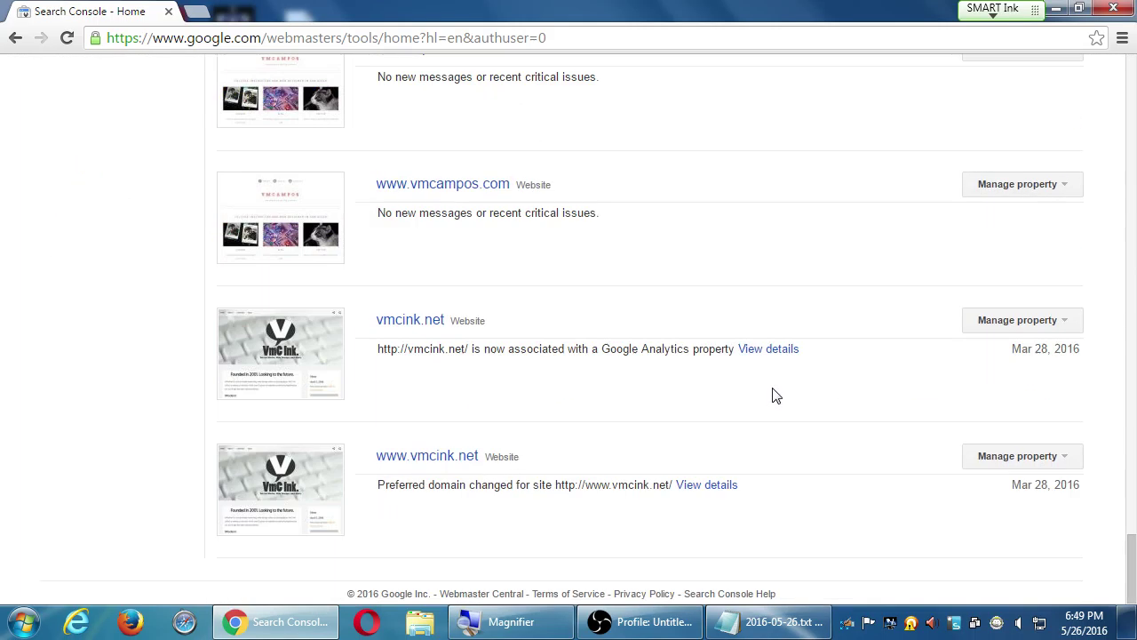
{"action": "scroll", "coordinate": [774, 392], "scroll_direction": "up", "scroll_amount": 20}
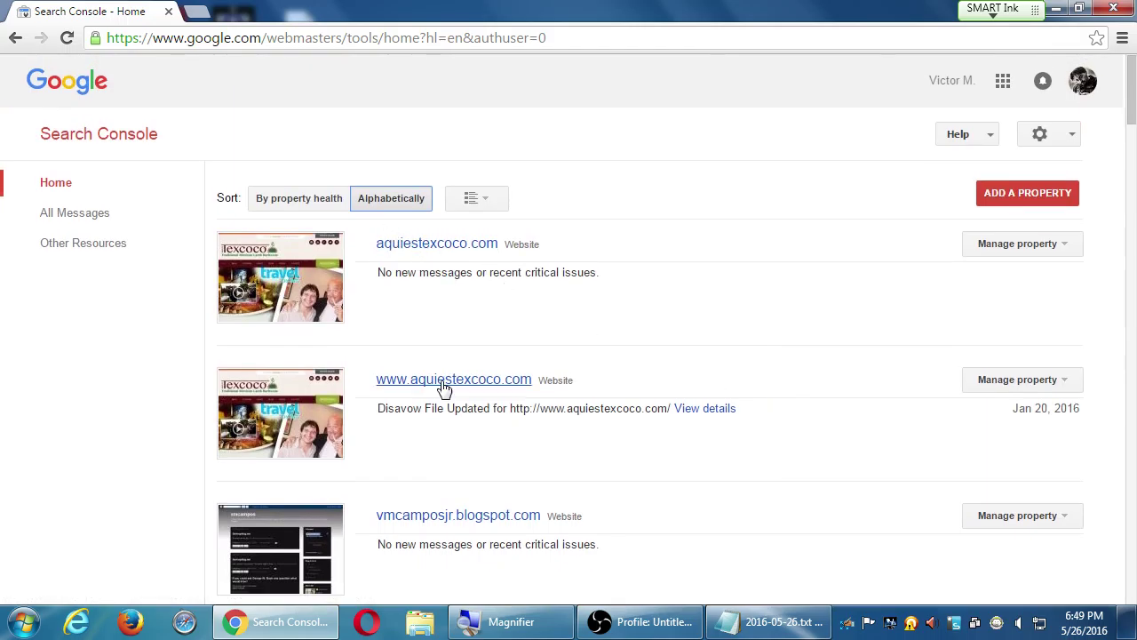
- View the dashboard of the aquiestexcoco.com property at a smaller page zoom, and return to the property list
{"action": "left_click", "coordinate": [420, 247]}
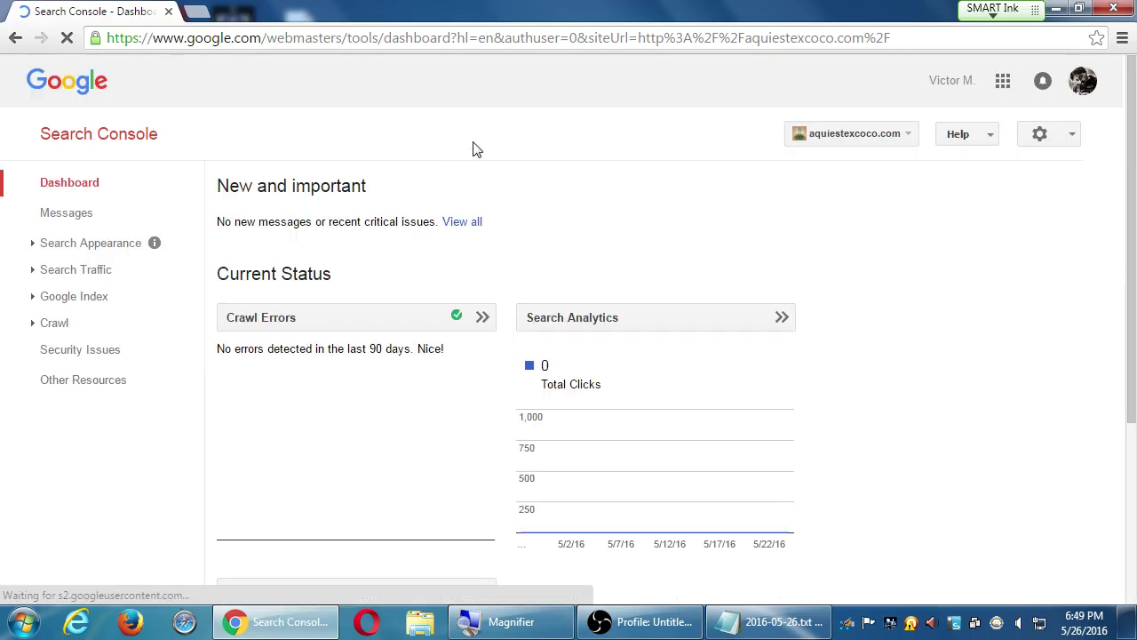
{"action": "key", "text": "ctrl+minus"}
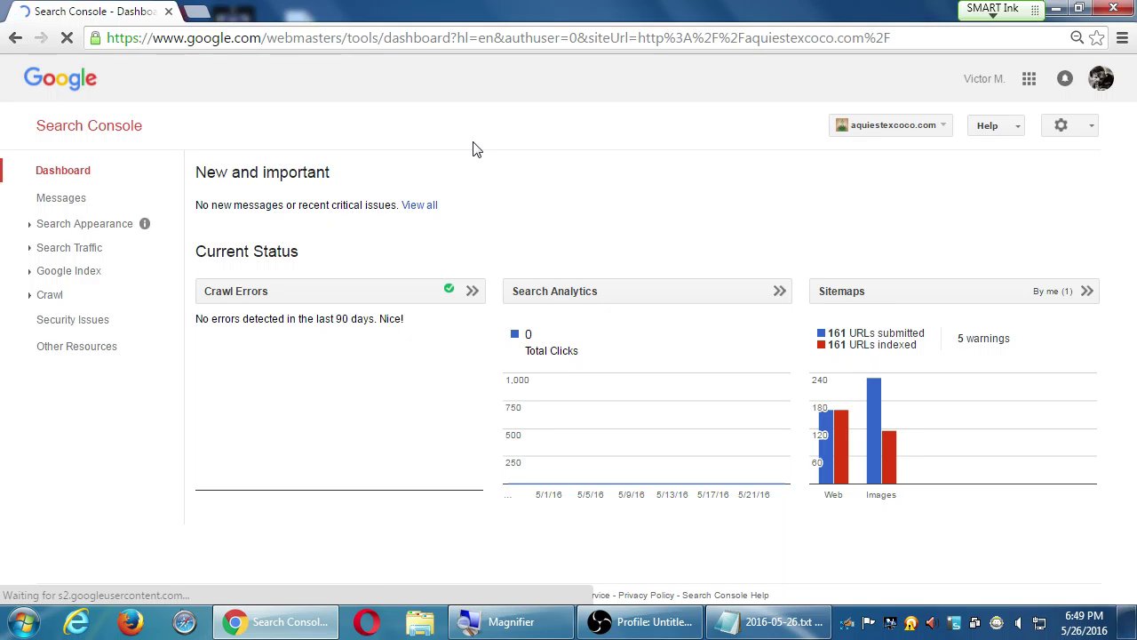
{"action": "key", "text": "alt+Left"}
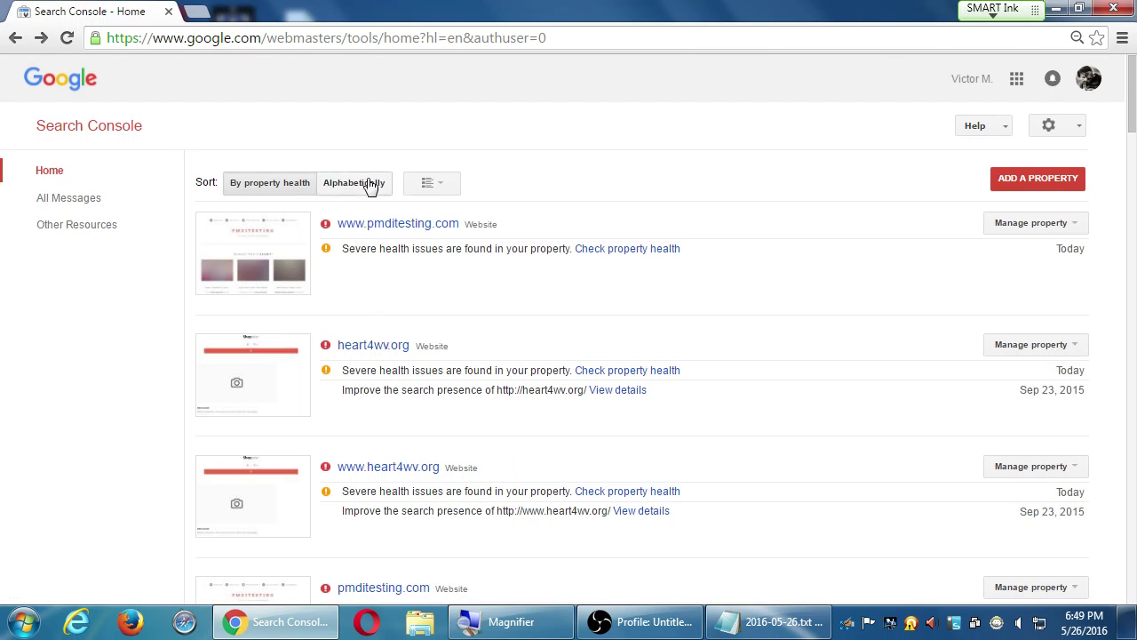
{"action": "left_click", "coordinate": [371, 183]}
{"action": "left_click", "coordinate": [398, 347]}
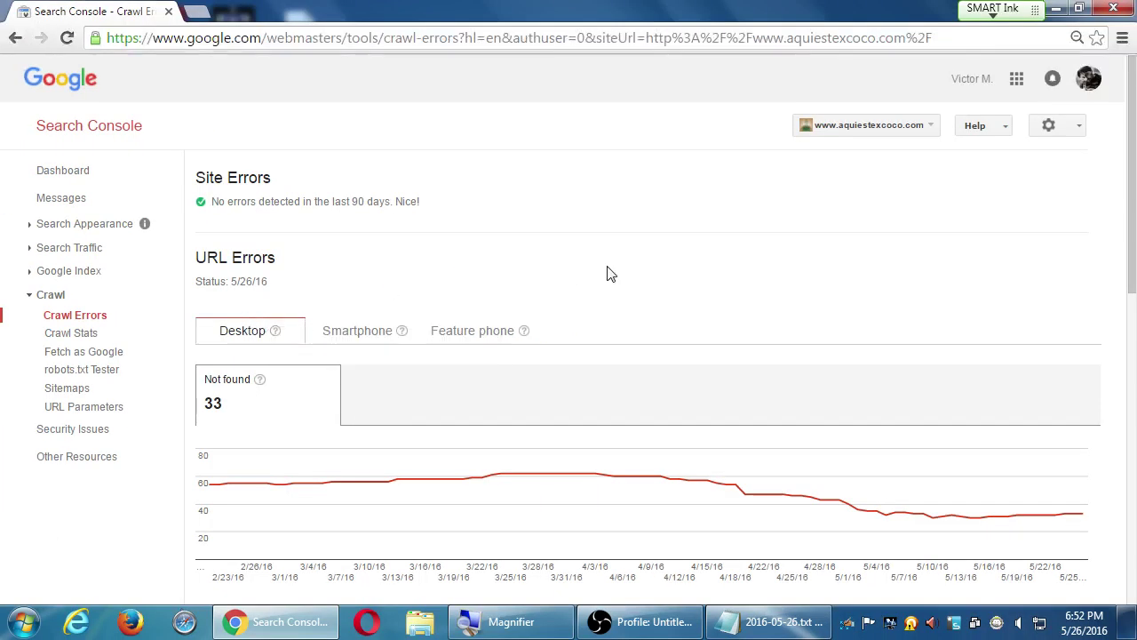
{"action": "scroll", "coordinate": [1045, 364], "scroll_direction": "down", "scroll_amount": 4}
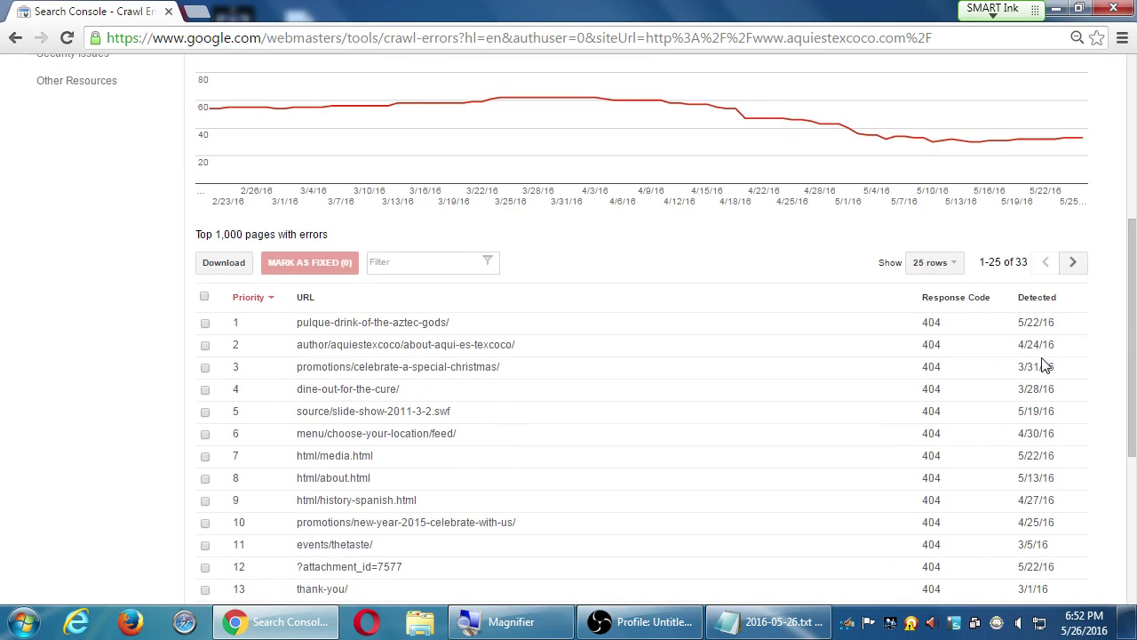
{"action": "scroll", "coordinate": [1044, 364], "scroll_direction": "up", "scroll_amount": 3}
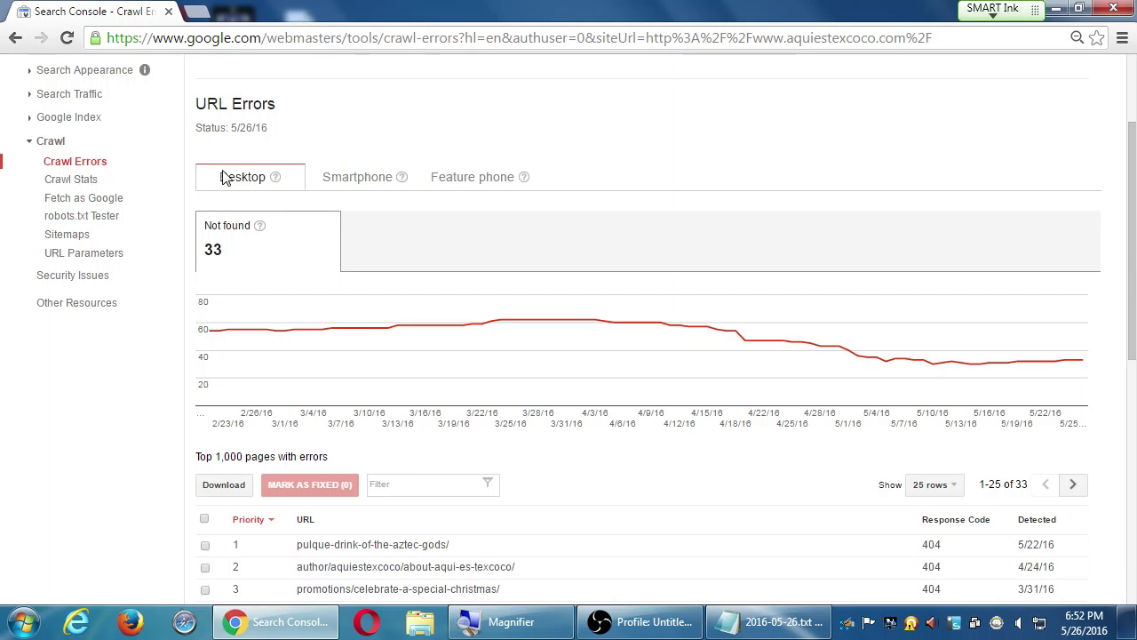
{"action": "left_click", "coordinate": [346, 180]}
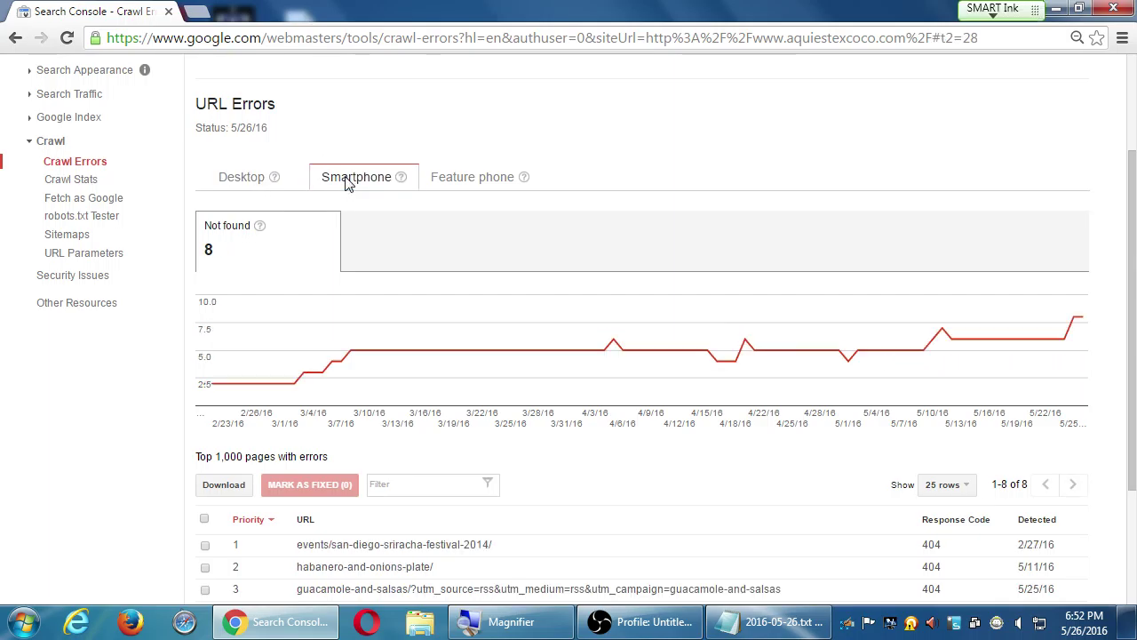
{"action": "left_click", "coordinate": [474, 181]}
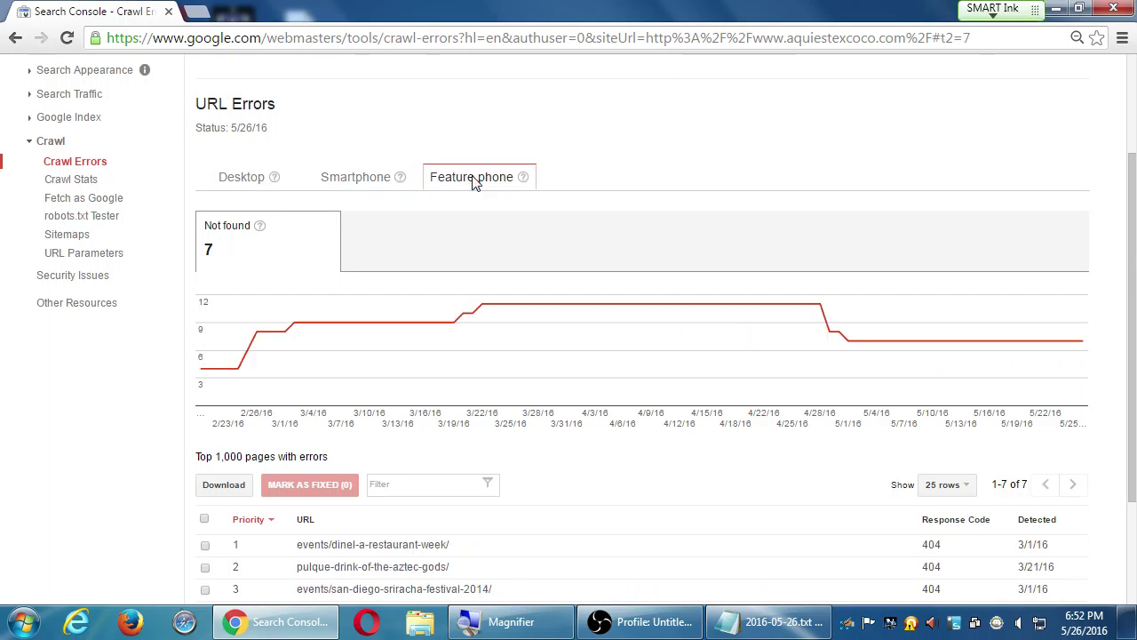
{"action": "left_click", "coordinate": [240, 182]}
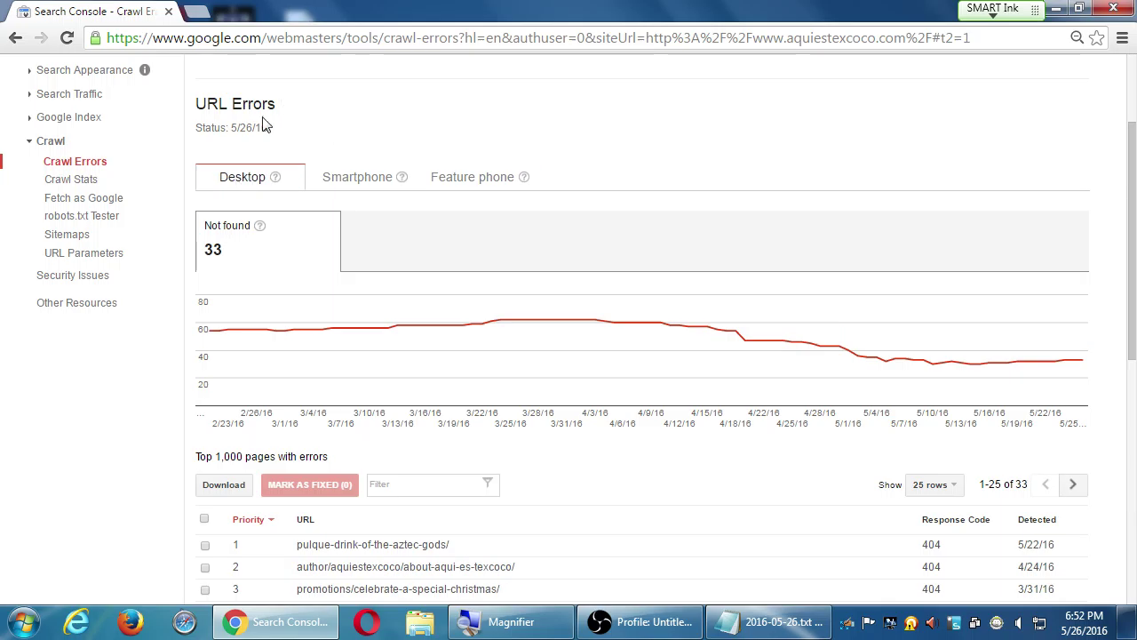
- Compare the URL error graphs of the smartphone, feature phone and desktop reports again, finishing on desktop
{"action": "left_click", "coordinate": [320, 177]}
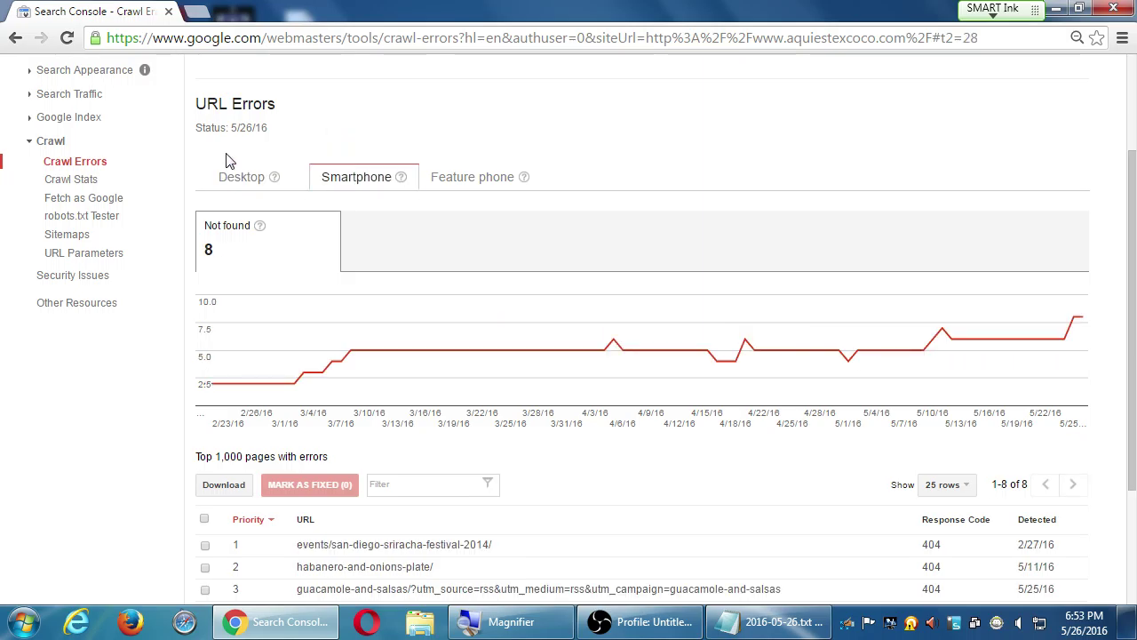
{"action": "left_click", "coordinate": [457, 183]}
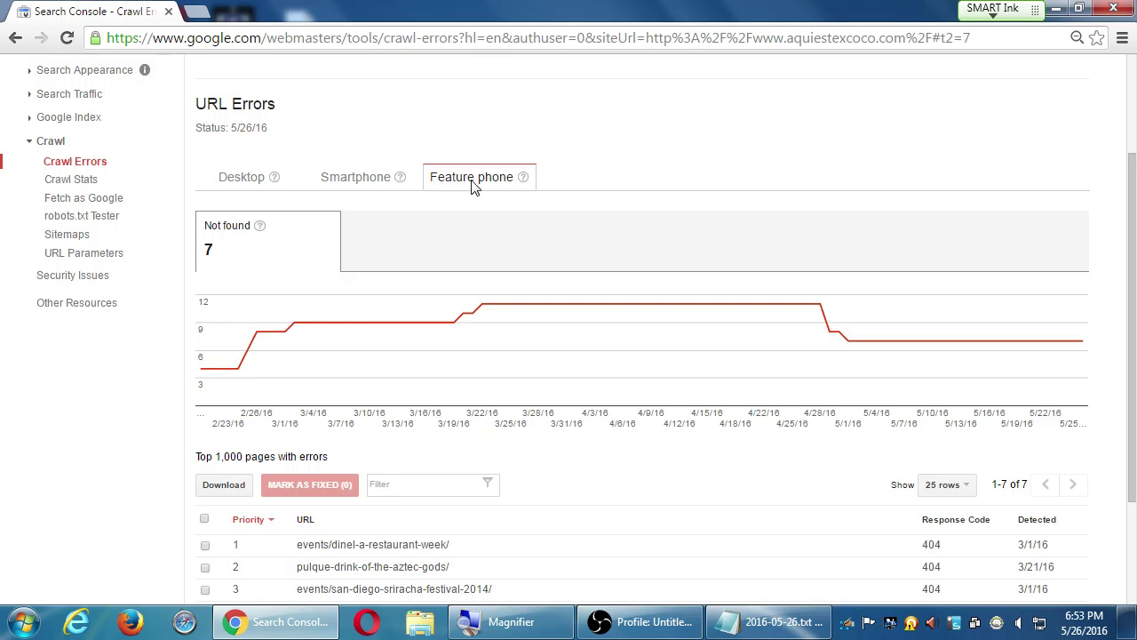
{"action": "left_click", "coordinate": [248, 184]}
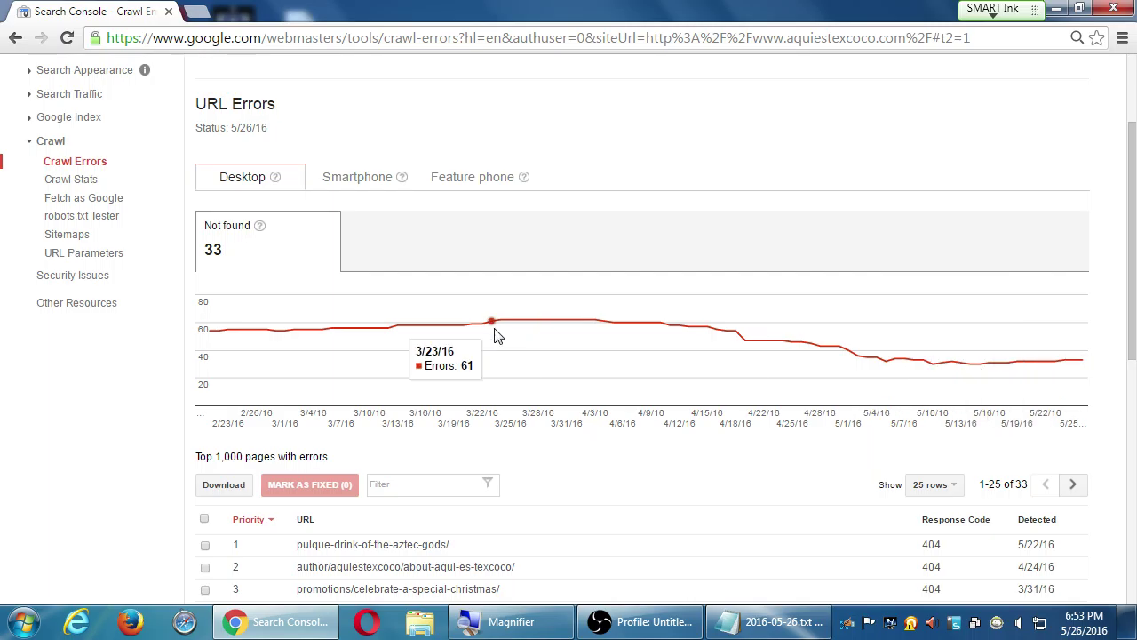
{"action": "left_click", "coordinate": [362, 179]}
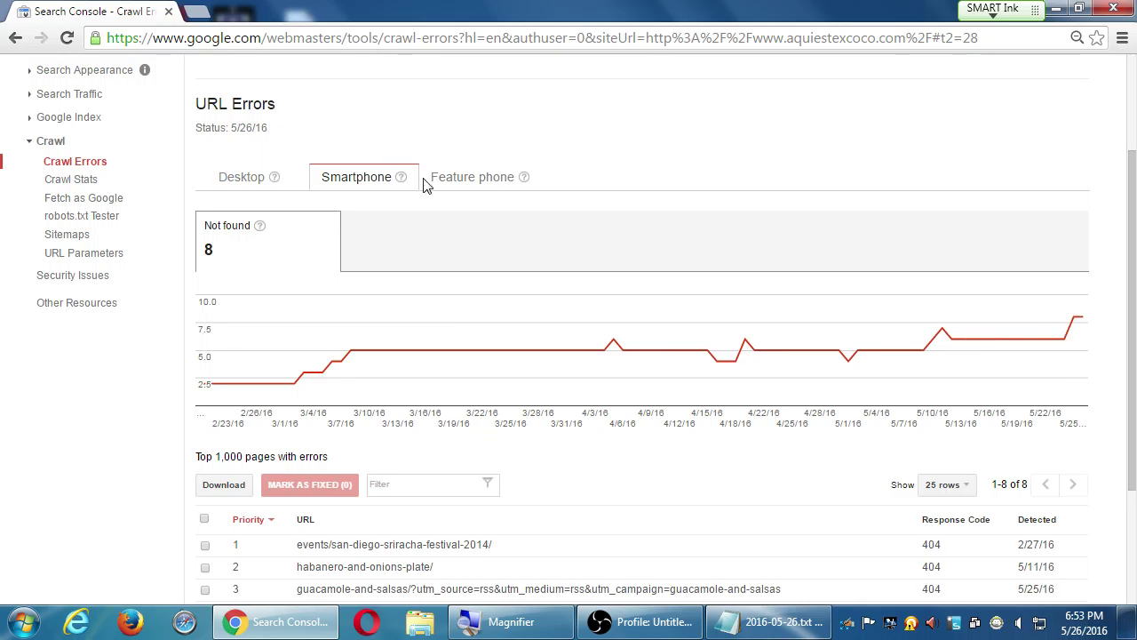
{"action": "left_click", "coordinate": [463, 182]}
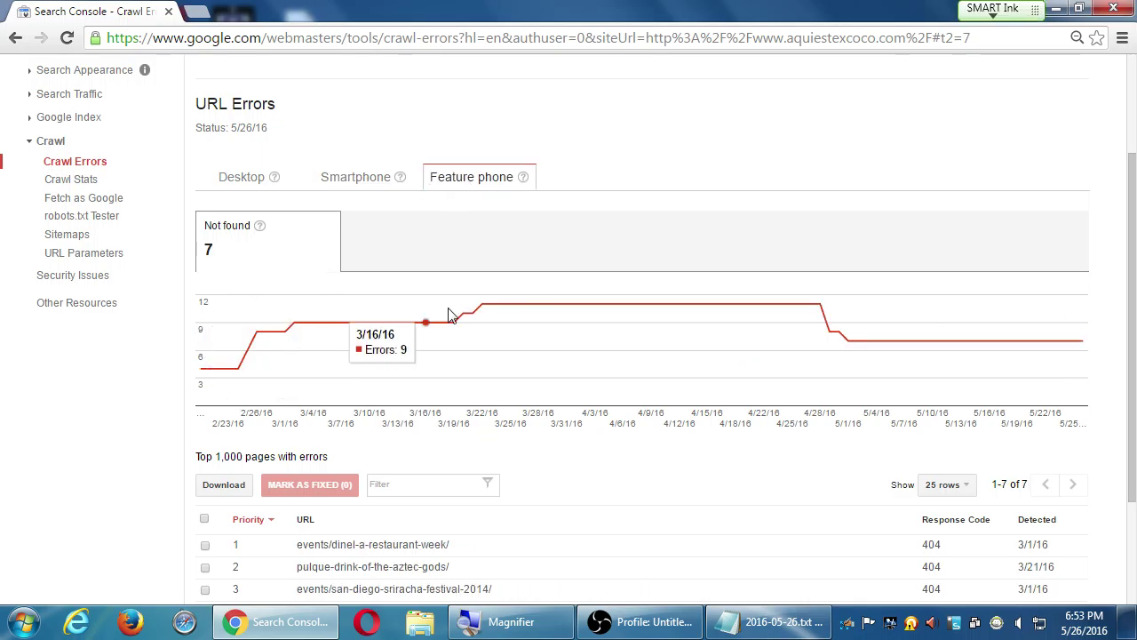
{"action": "left_click", "coordinate": [247, 180]}
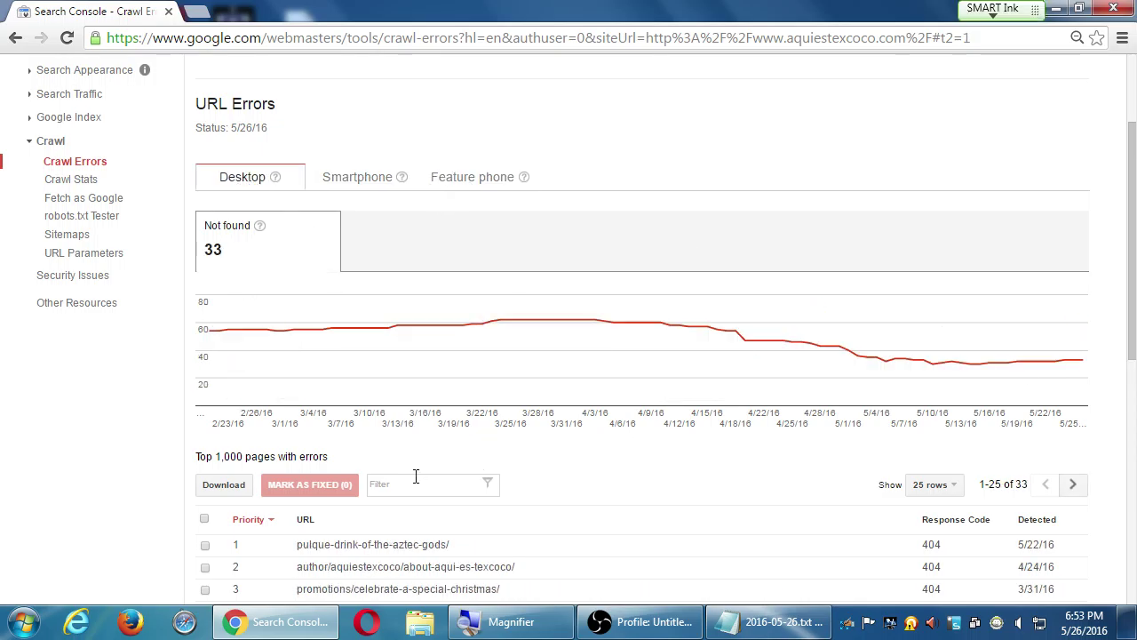
- Read through the table of desktop pages with errors, including their URLs, response codes and detection dates
{"action": "scroll", "coordinate": [157, 452], "scroll_direction": "down", "scroll_amount": 3}
{"action": "scroll", "coordinate": [142, 442], "scroll_direction": "up", "scroll_amount": 2}
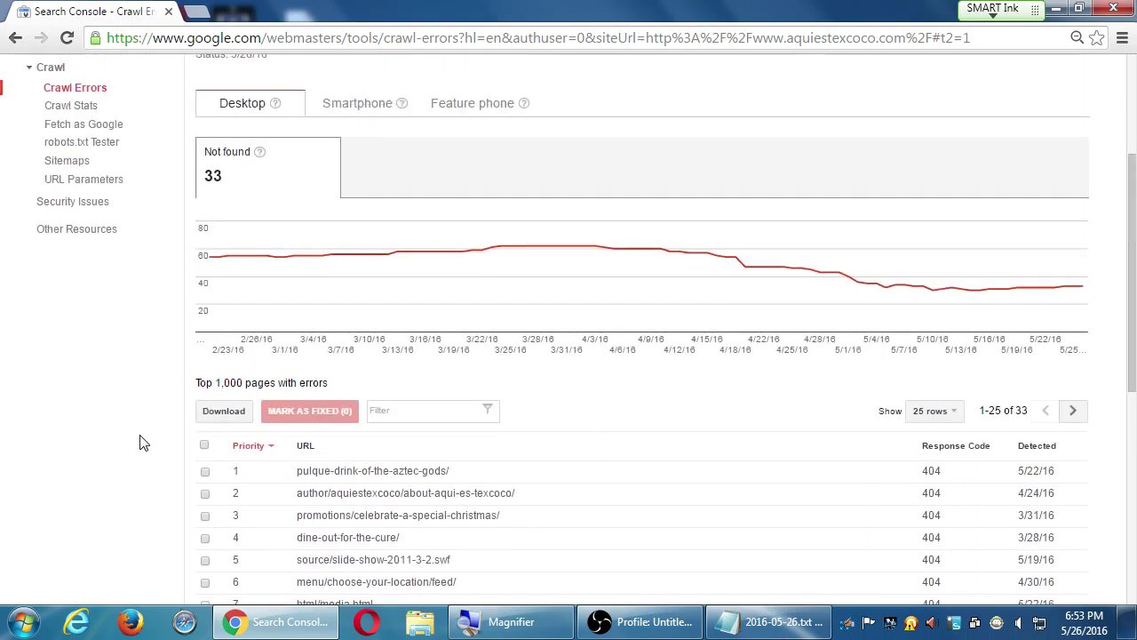
{"action": "scroll", "coordinate": [134, 431], "scroll_direction": "down", "scroll_amount": 4}
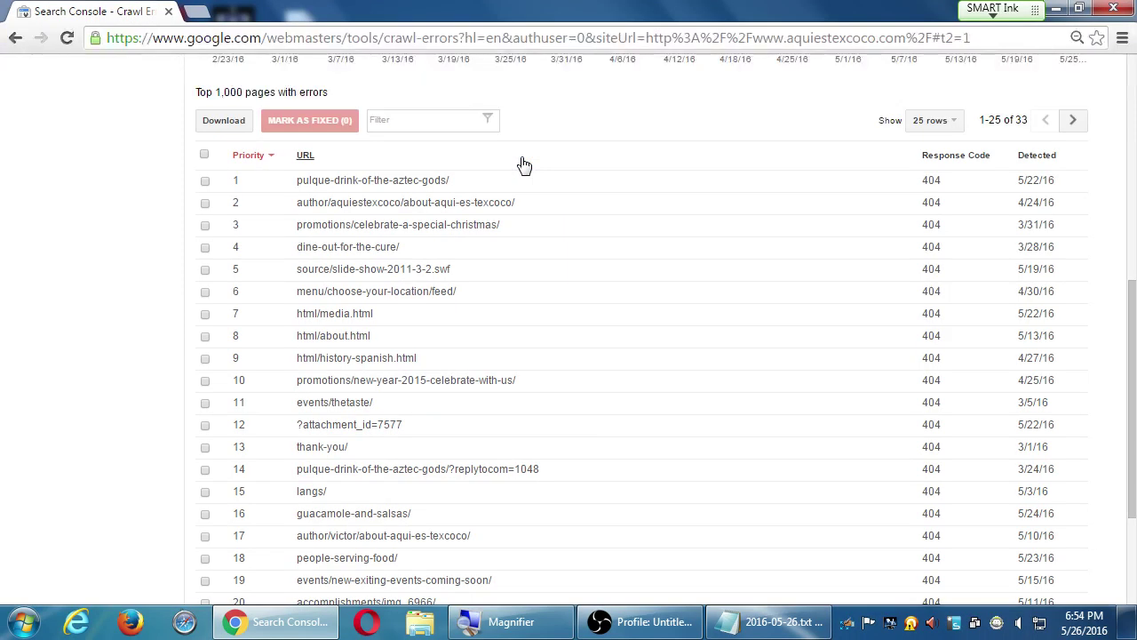
- Open aquiestexcoco.com in a new browser tab and go to the site's blog
{"action": "key", "text": "ctrl+t"}
{"action": "type", "text": "aqui"}
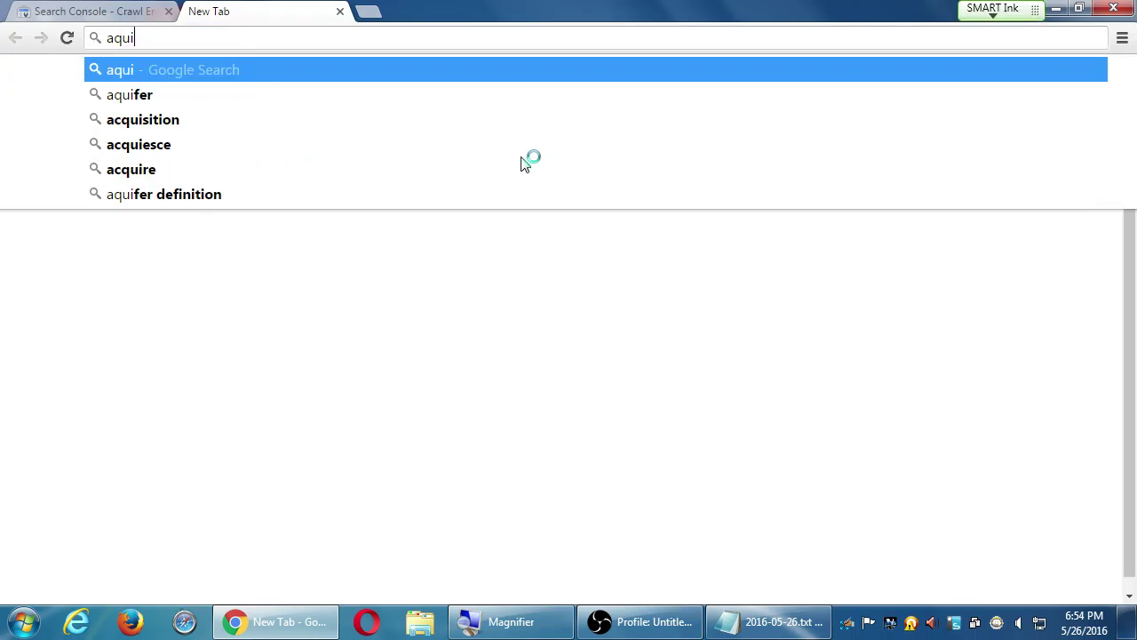
{"action": "type", "text": "estexcoco.c"}
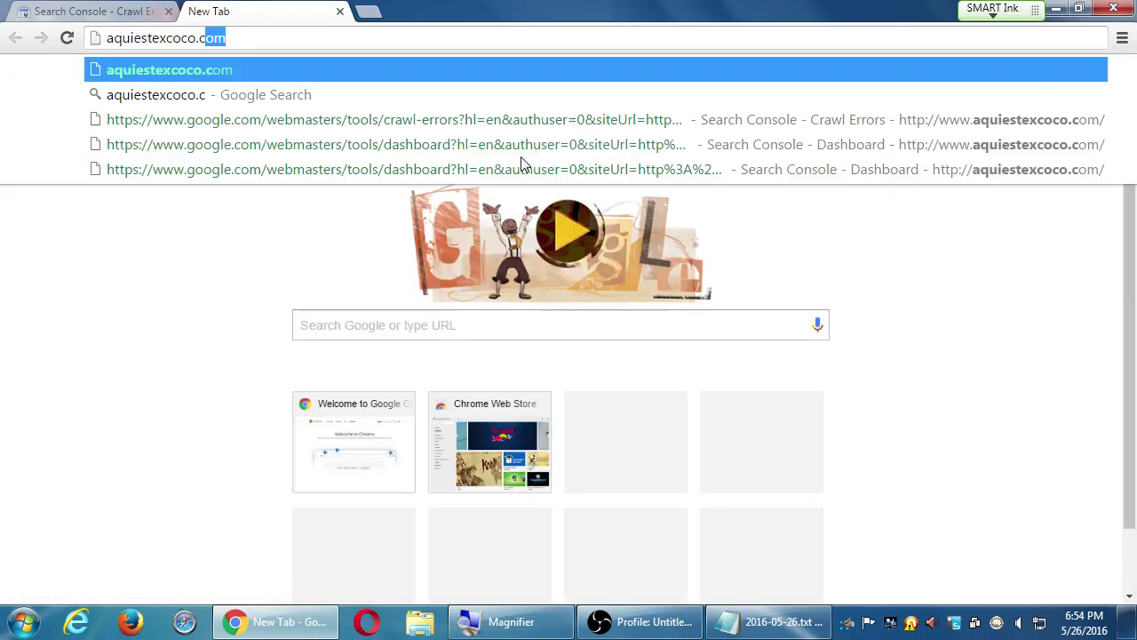
{"action": "key", "text": "Return"}
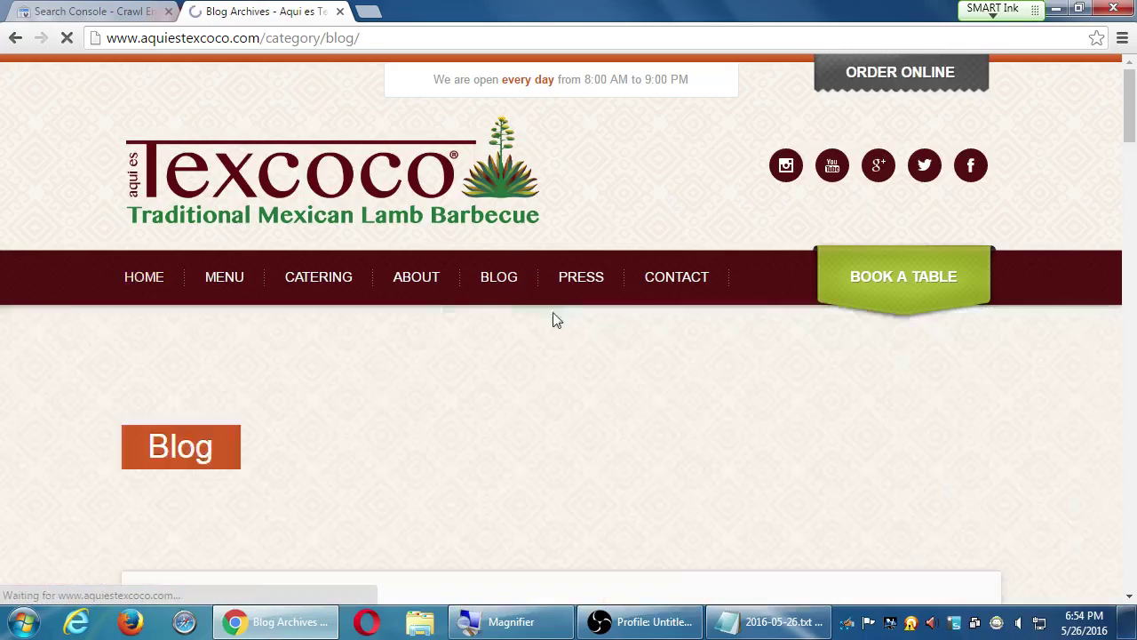
- Go to page 2 of the blog archive and locate the "What is Pulque?" post
{"action": "scroll", "coordinate": [537, 336], "scroll_direction": "down", "scroll_amount": 10}
{"action": "scroll", "coordinate": [540, 330], "scroll_direction": "down", "scroll_amount": 15}
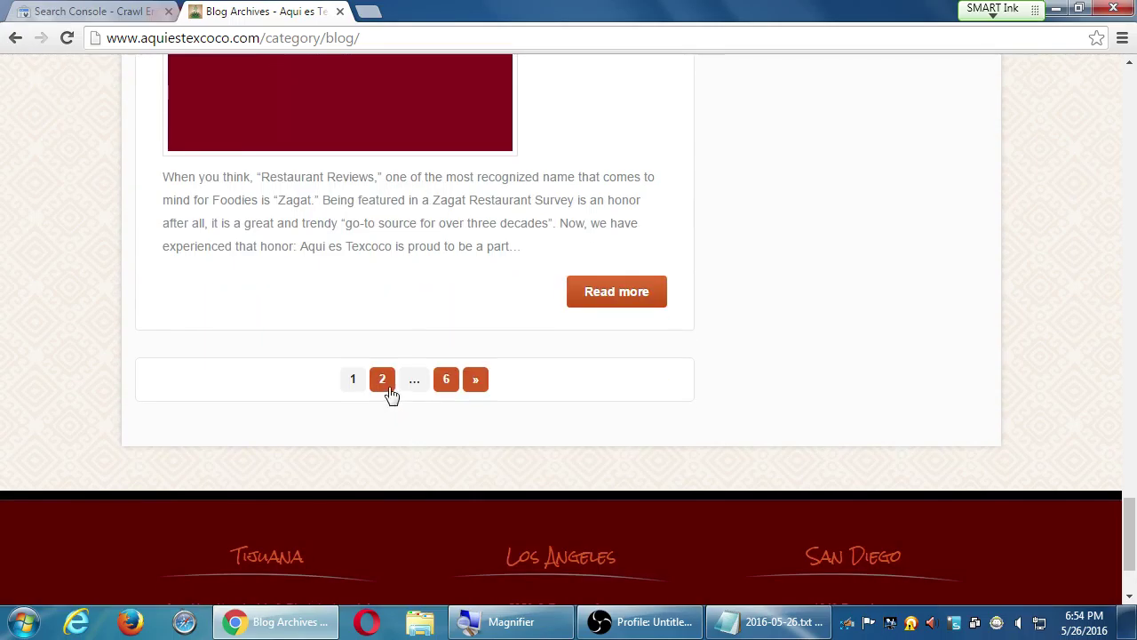
{"action": "left_click", "coordinate": [391, 393]}
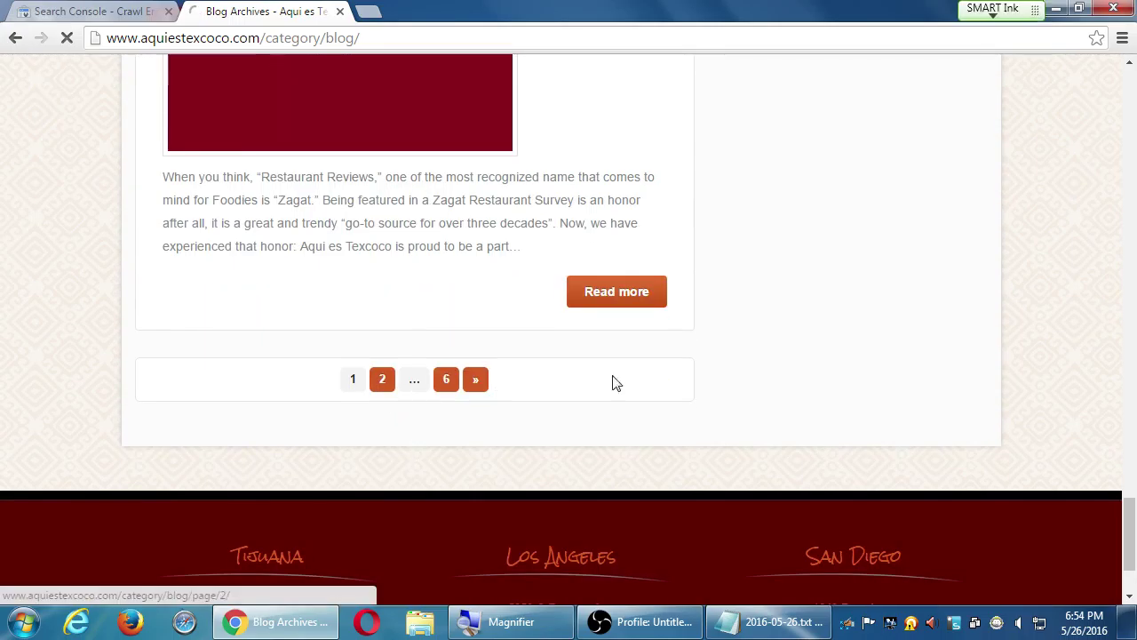
{"action": "scroll", "coordinate": [642, 366], "scroll_direction": "down", "scroll_amount": 8}
{"action": "scroll", "coordinate": [647, 369], "scroll_direction": "down", "scroll_amount": 20}
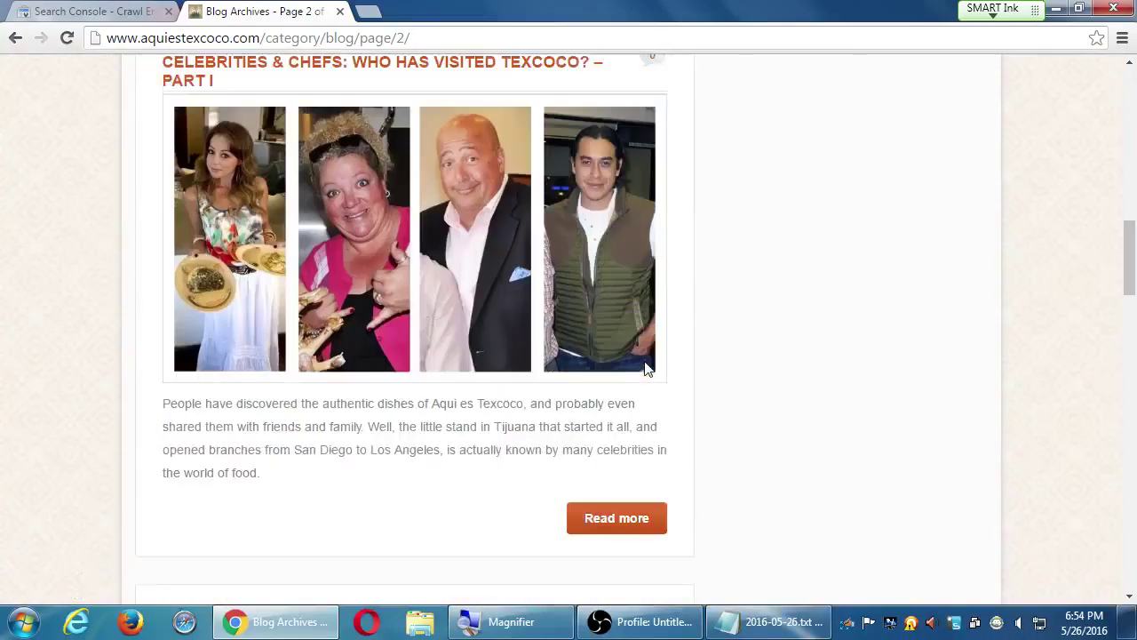
{"action": "scroll", "coordinate": [647, 368], "scroll_direction": "up", "scroll_amount": 6}
{"action": "scroll", "coordinate": [648, 369], "scroll_direction": "down", "scroll_amount": 1}
{"action": "scroll", "coordinate": [647, 369], "scroll_direction": "down", "scroll_amount": 1}
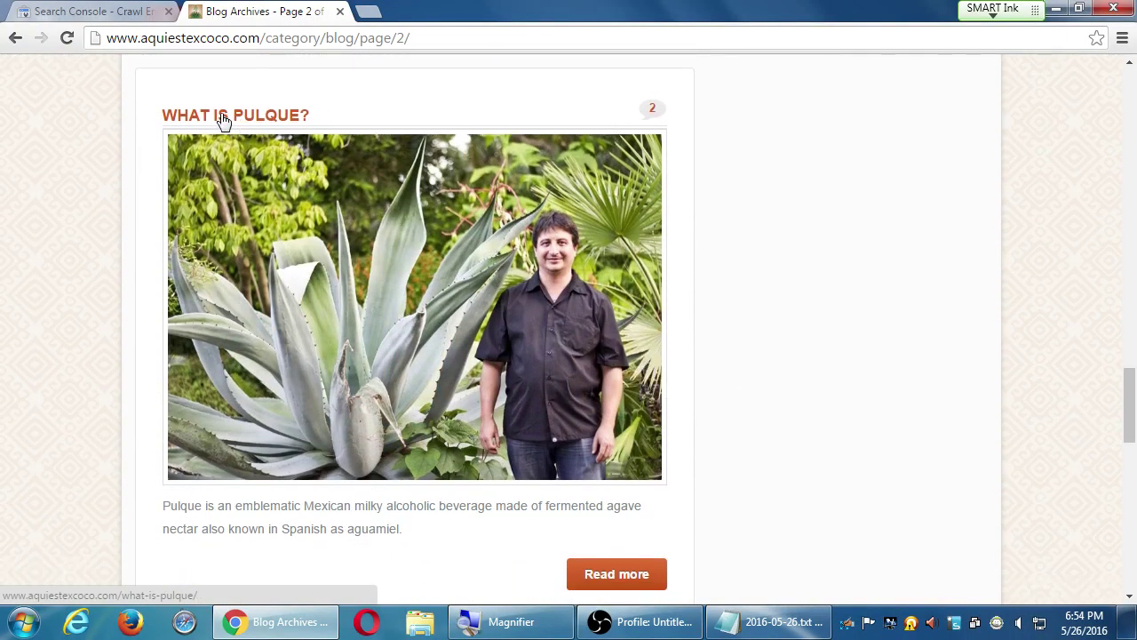
- Check the pulque-drink-of-the-aztec-gods/ entry in the crawl errors, then open the full "What is Pulque?" post and select its web address
{"action": "left_click", "coordinate": [106, 14]}
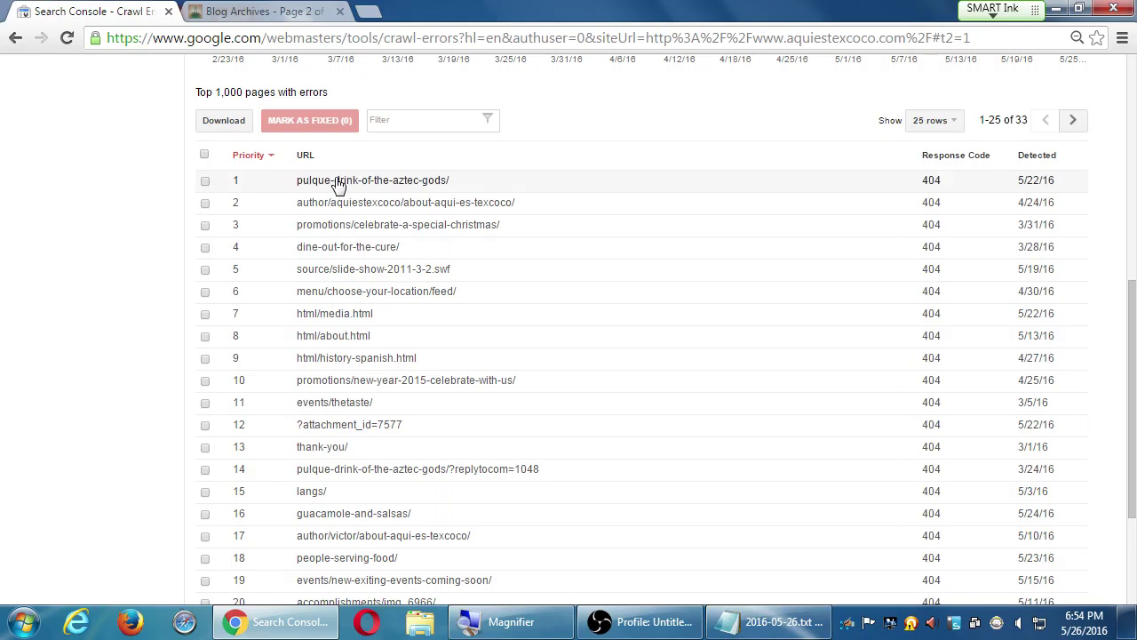
{"action": "left_click", "coordinate": [263, 12]}
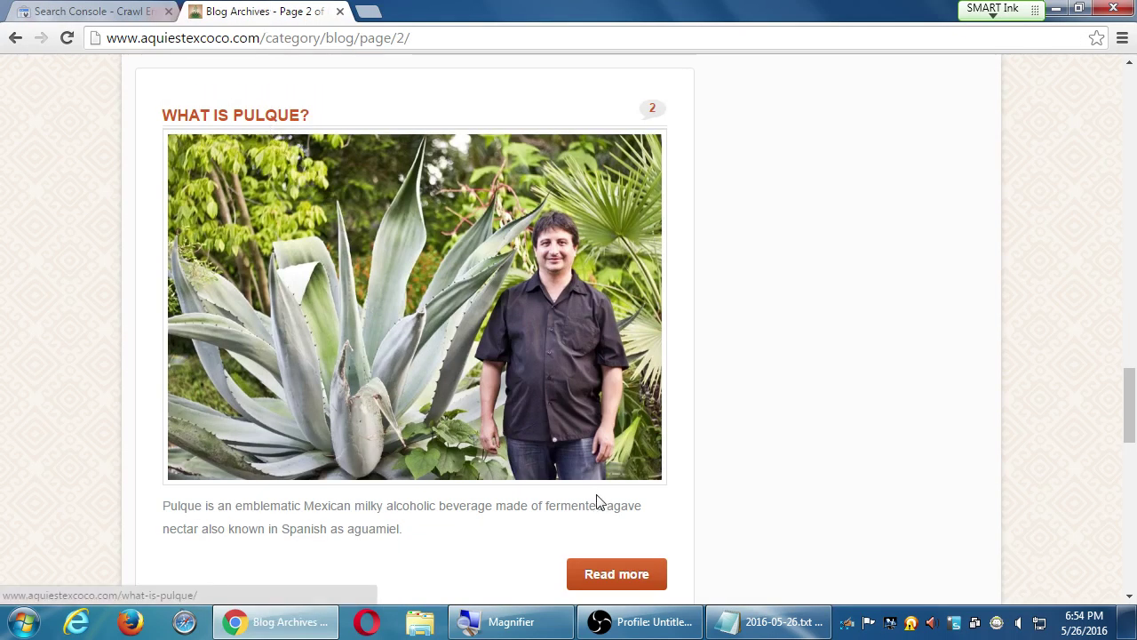
{"action": "left_click", "coordinate": [609, 574]}
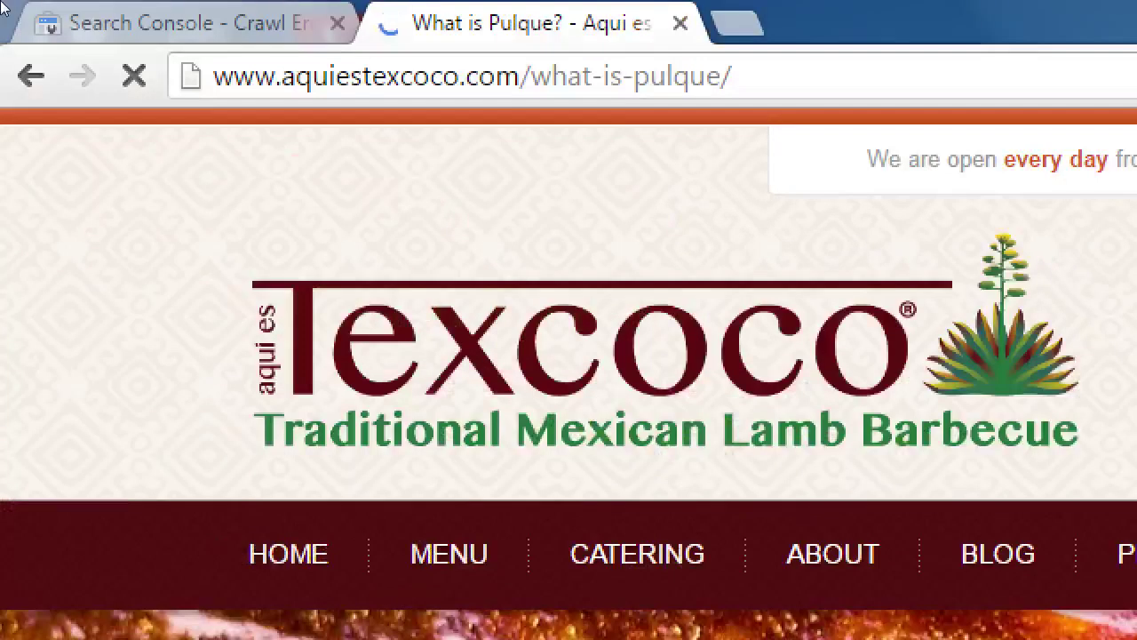
{"action": "left_click", "coordinate": [405, 73]}
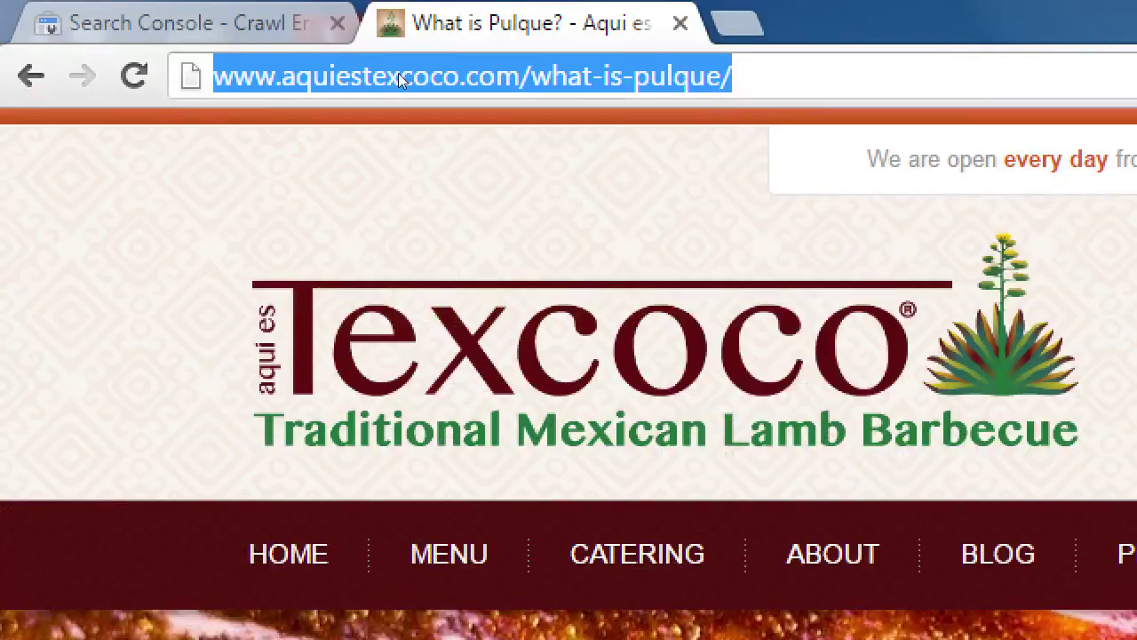
- Compare the address of the "What is Pulque?" page with the pulque URL in the crawl error list, ending on the list
{"action": "left_click", "coordinate": [59, 19]}
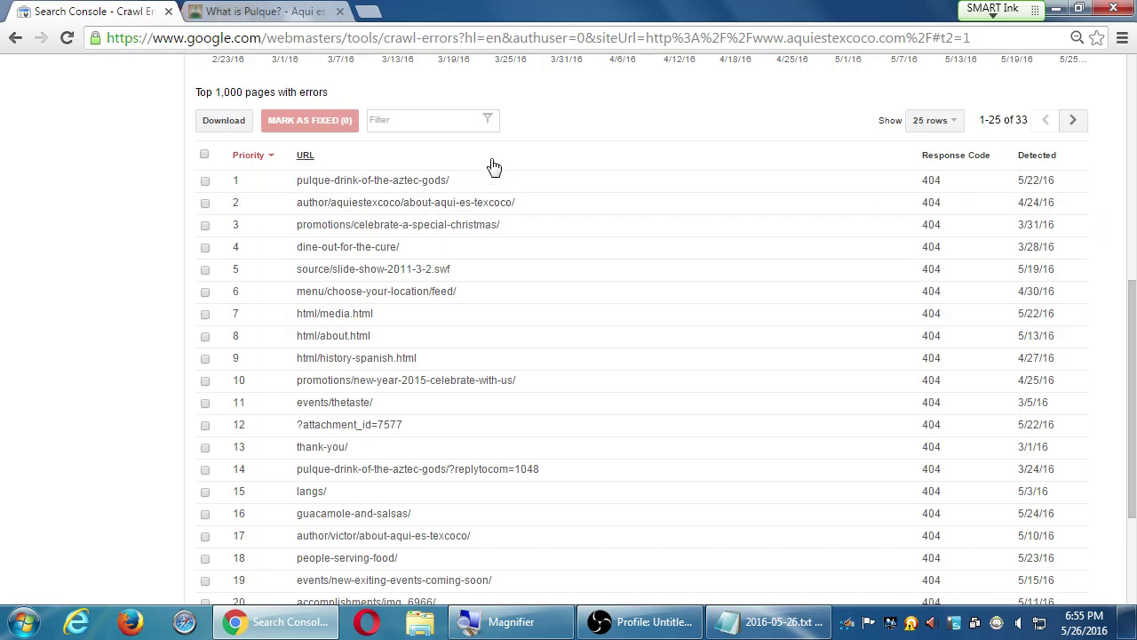
{"action": "left_click", "coordinate": [271, 11]}
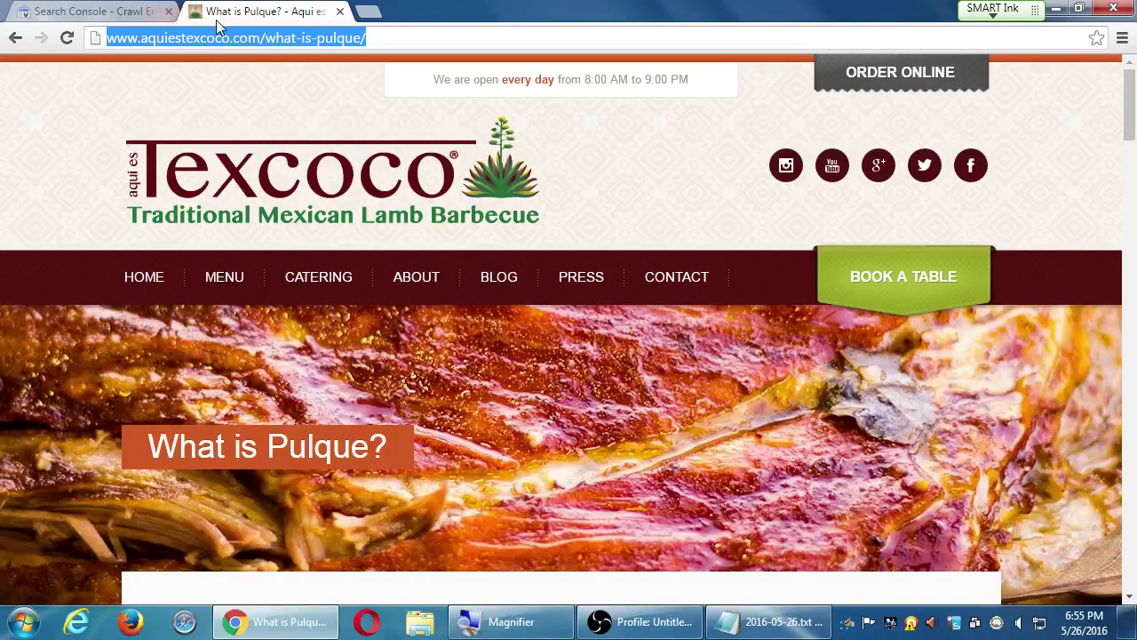
{"action": "left_click", "coordinate": [88, 11]}
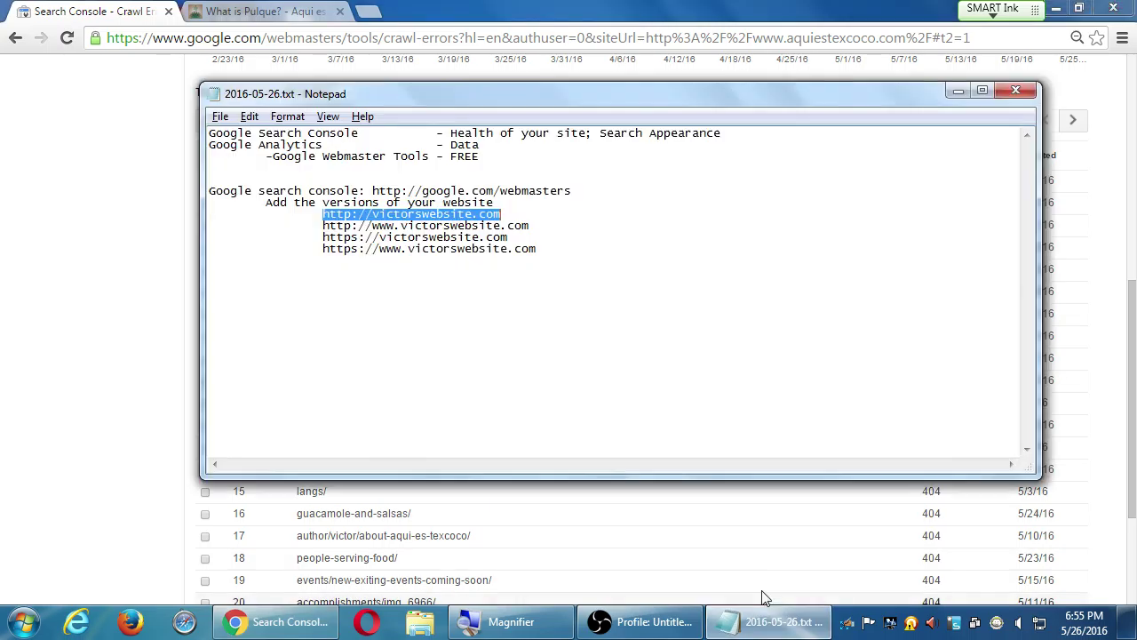
- Switch to the 2016-05-26.txt notes in Notepad, move the window off the URL list, and add the heading "In Search Console" at the end
{"action": "left_click", "coordinate": [768, 621]}
{"action": "left_click_drag", "start_coordinate": [421, 101], "coordinate": [780, 183]}
{"action": "key", "text": "ctrl+End"}
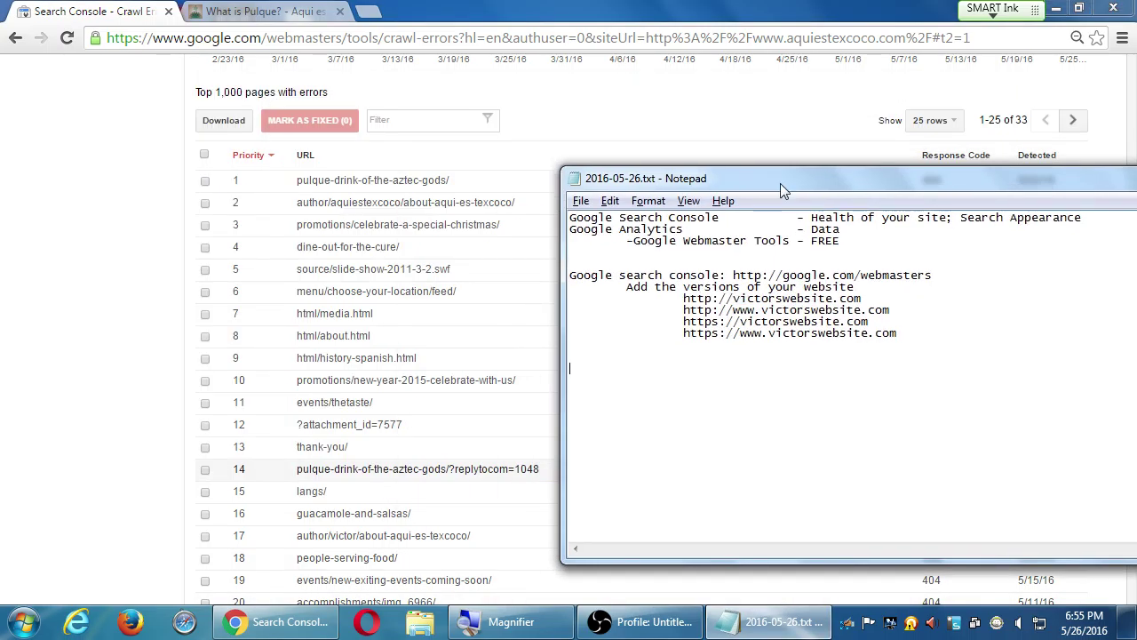
{"action": "type", "text": "In "}
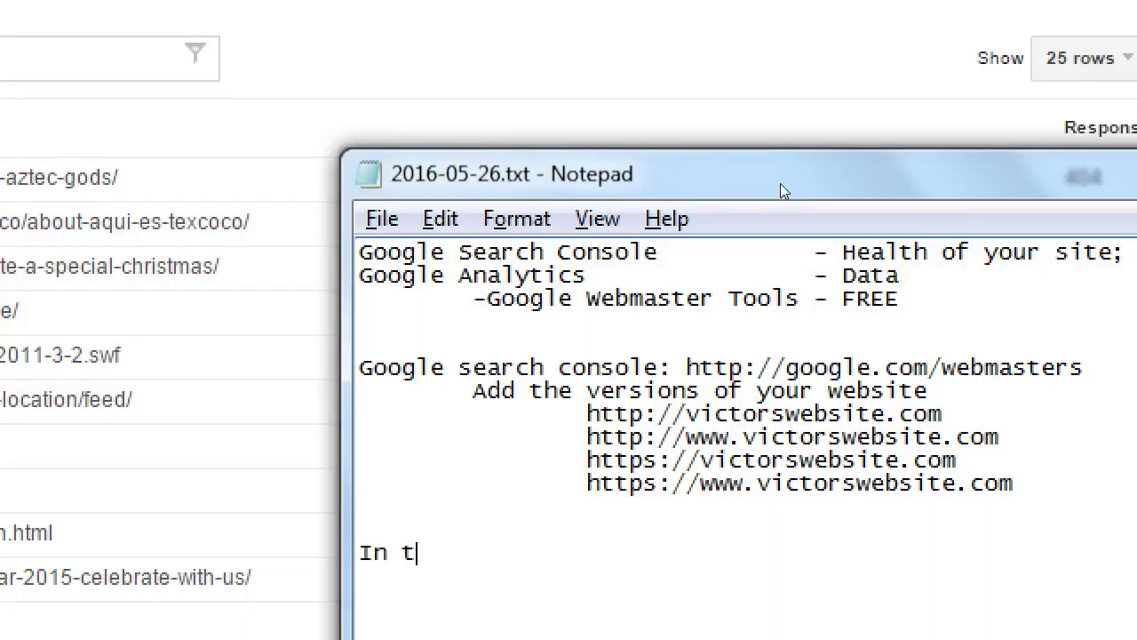
{"action": "type", "text": "Search Co"}
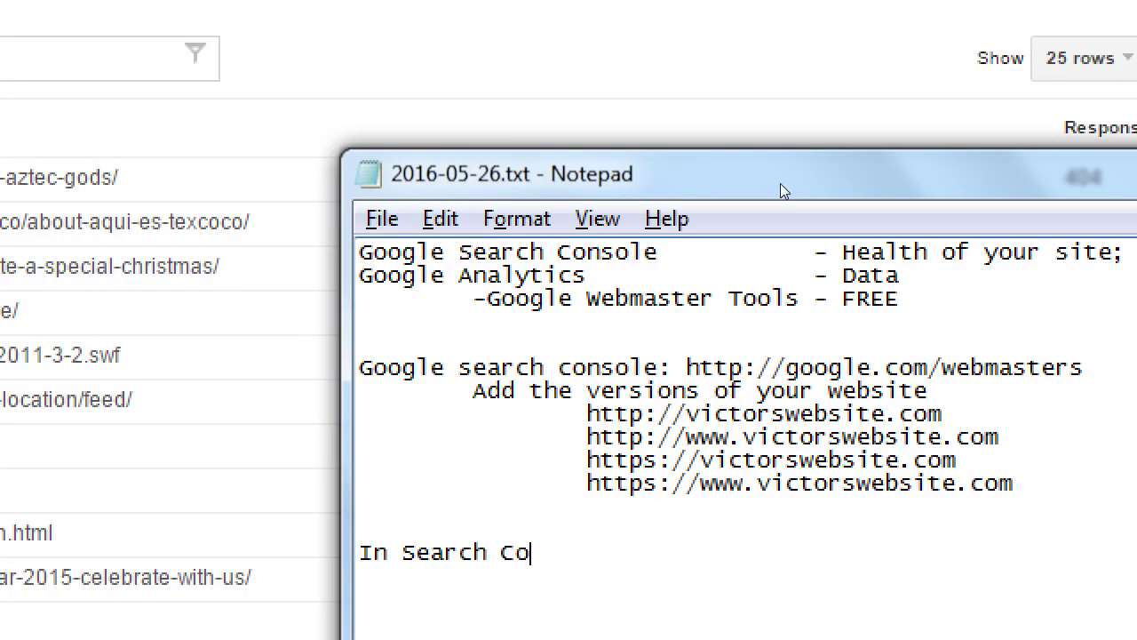
{"action": "type", "text": "nsole"}
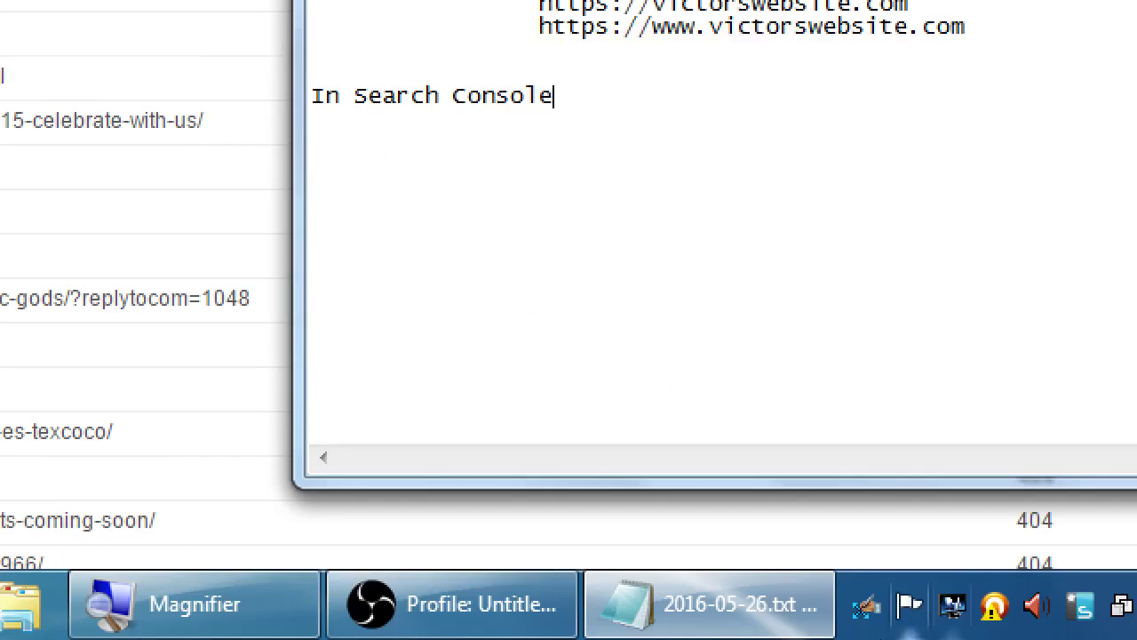
- Add the indented line "Check your Crawl Errors to see your broken links" under the "In Search Console" heading, checking the report's name in Search Console
{"action": "key", "text": "Return"}
{"action": "key", "text": "Tab"}
{"action": "type", "text": "Check your"}
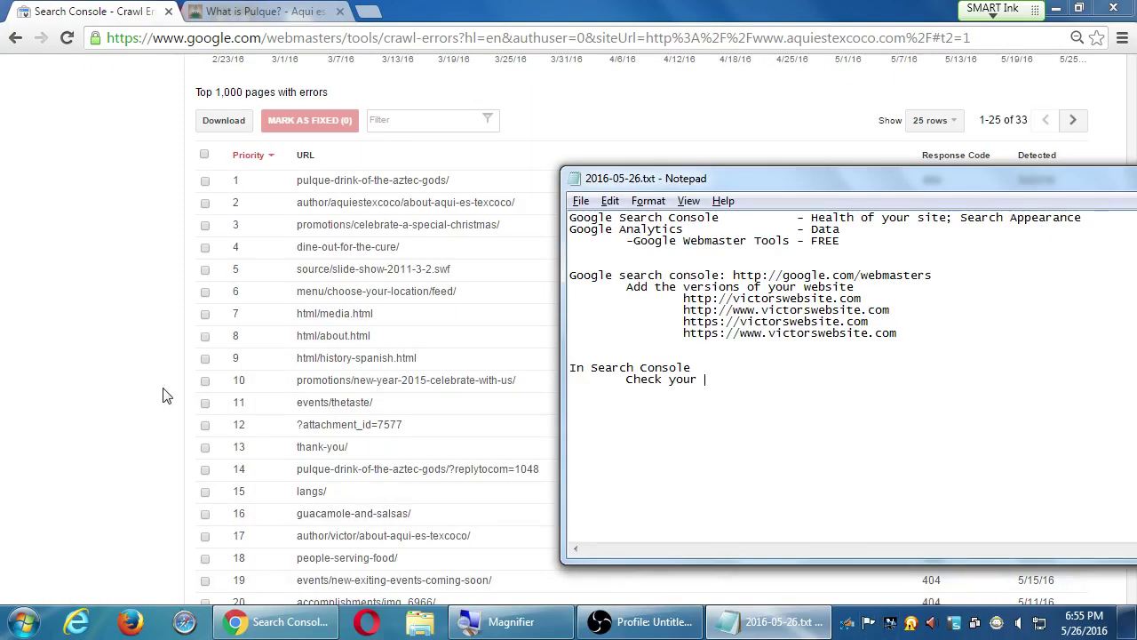
{"action": "left_click", "coordinate": [127, 343]}
{"action": "scroll", "coordinate": [122, 347], "scroll_direction": "up", "scroll_amount": 7}
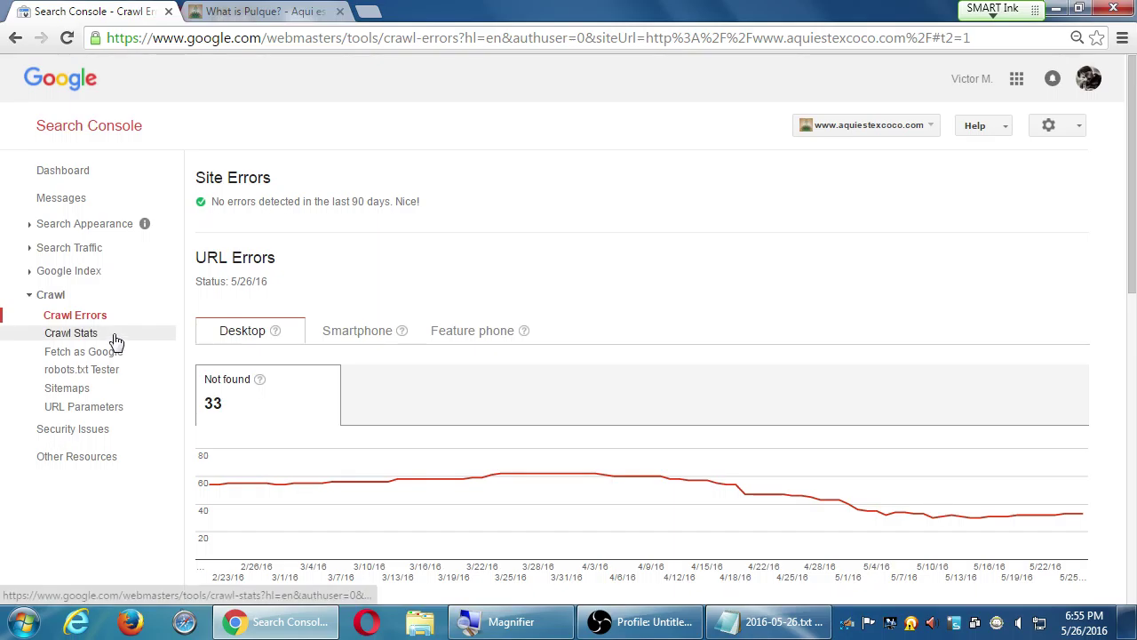
{"action": "key", "text": "alt+Tab"}
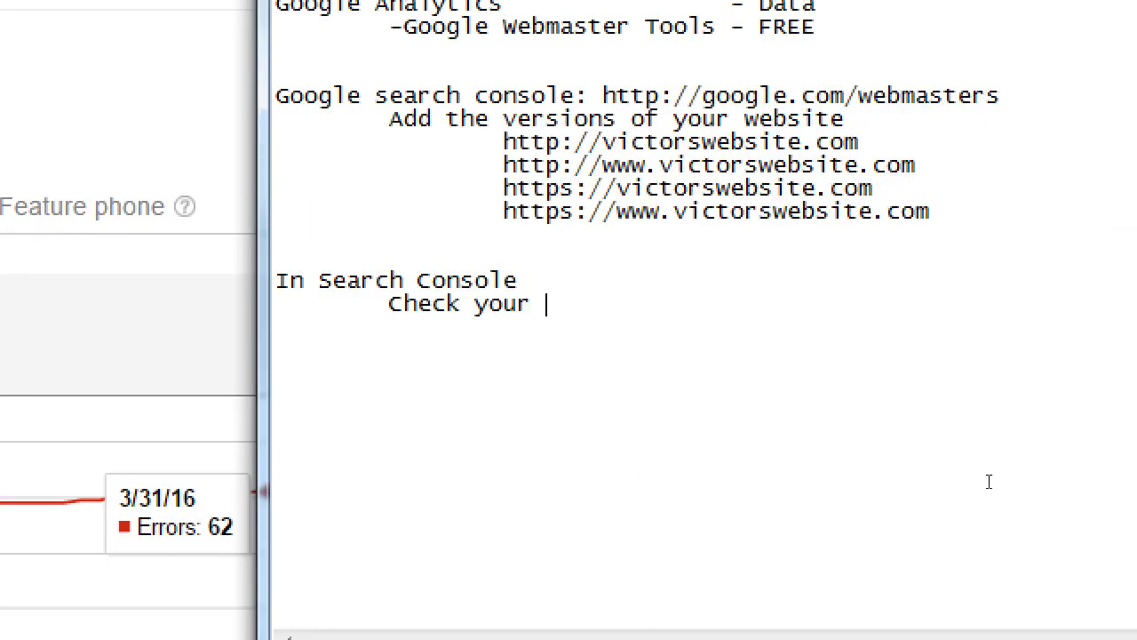
{"action": "type", "text": "Crawl Error"}
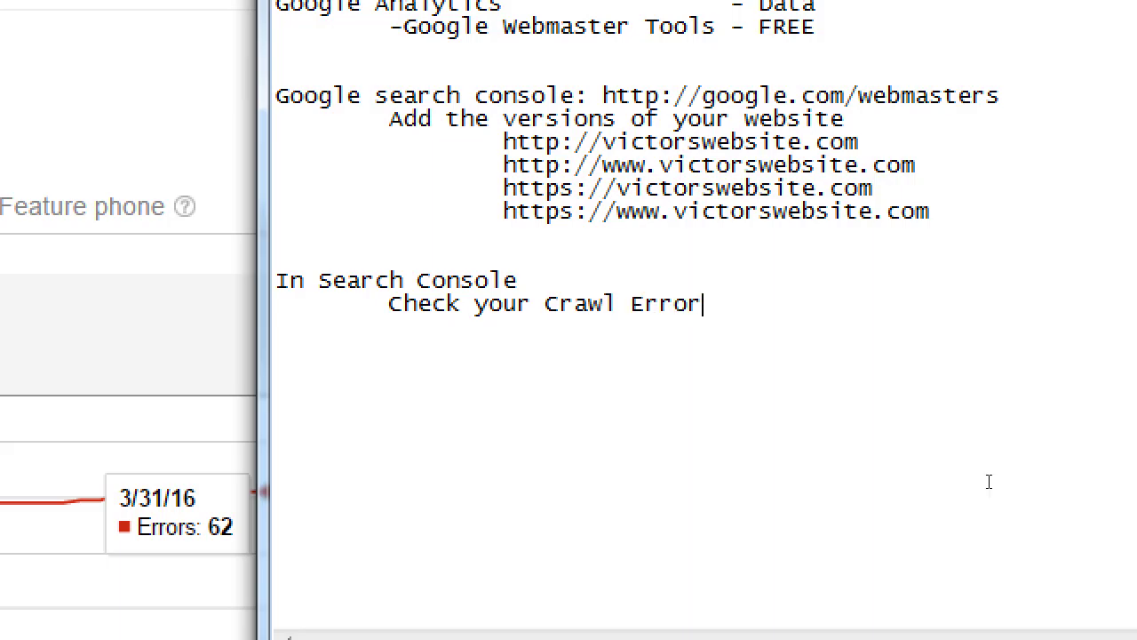
{"action": "type", "text": "s to see your brok"}
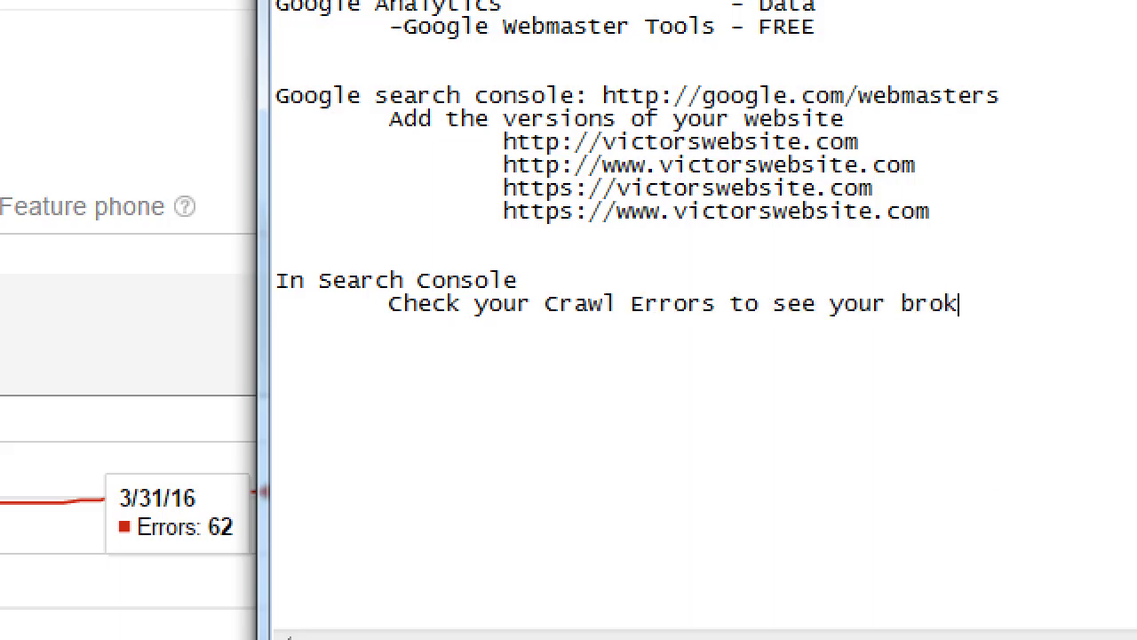
{"action": "type", "text": "en links "}
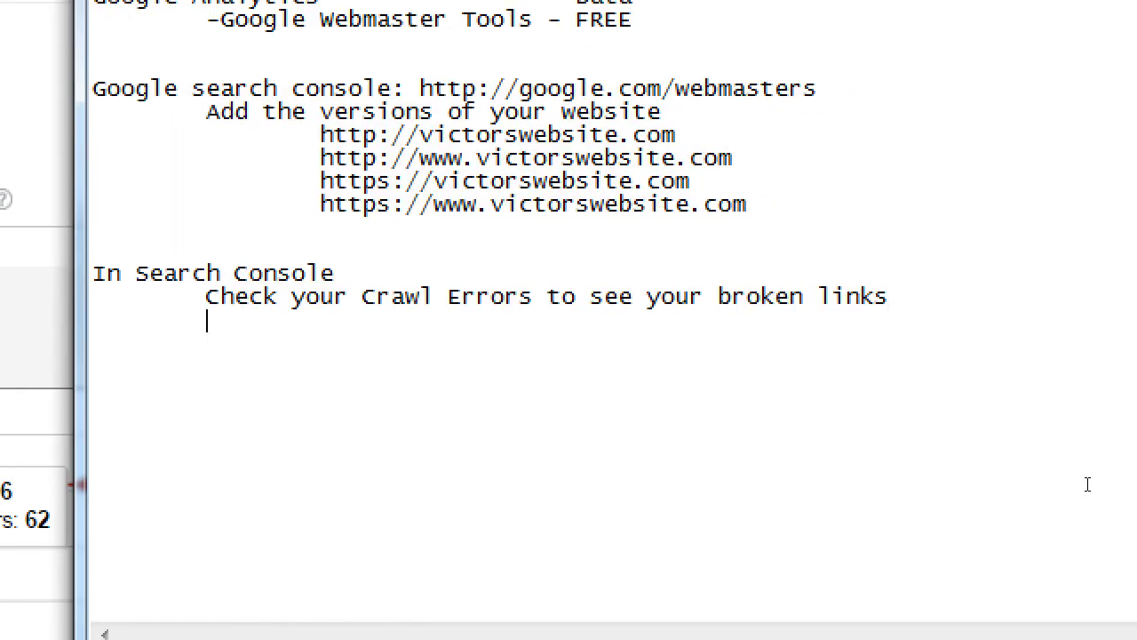
- Add the note line "Fix them: Name the pages to the address it expects" below the crawl errors line
{"action": "type", "text": "Fix them: Either"}
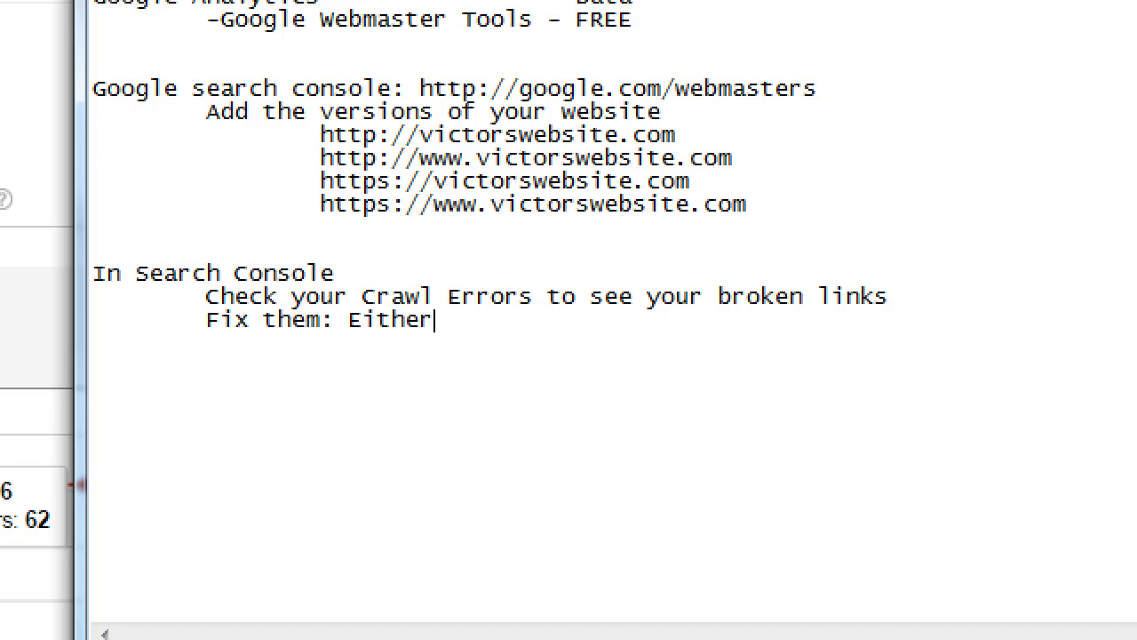
{"action": "key", "text": "BackSpace"}
{"action": "key", "text": "BackSpace"}
{"action": "key", "text": "BackSpace"}
{"action": "key", "text": "BackSpace"}
{"action": "key", "text": "BackSpace"}
{"action": "key", "text": "BackSpace"}
{"action": "type", "text": "Name the page"}
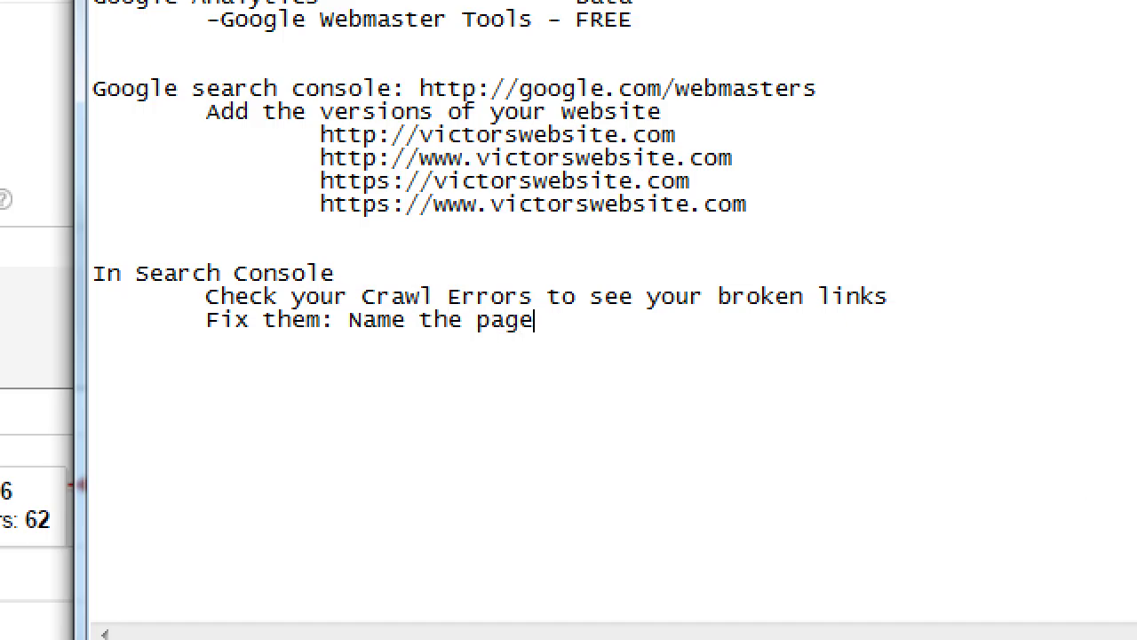
{"action": "type", "text": "s to the add"}
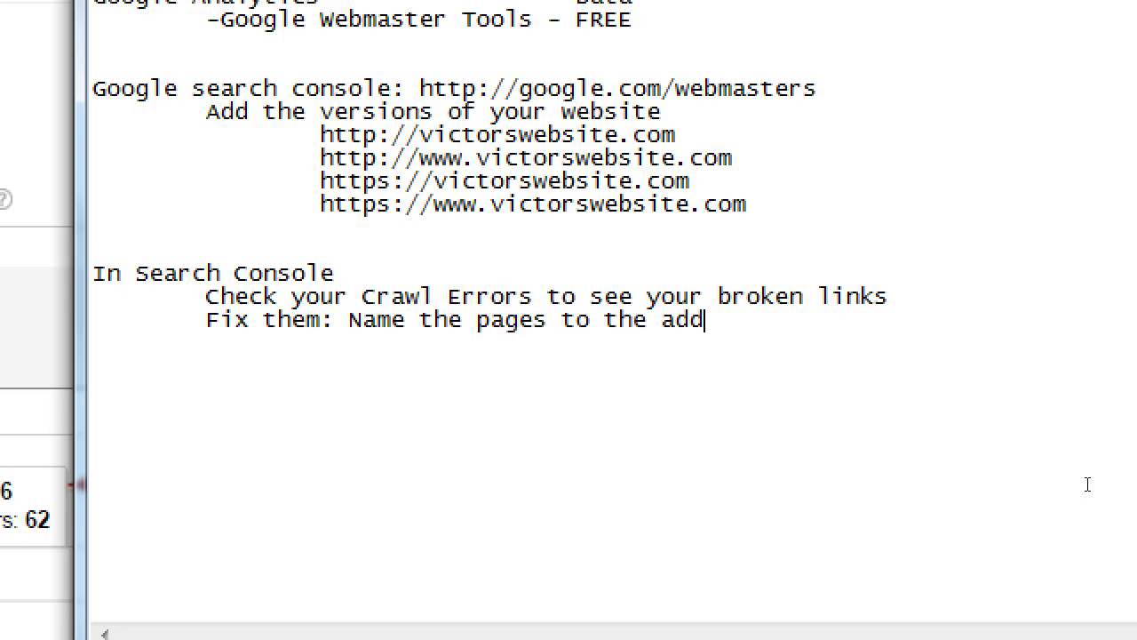
{"action": "type", "text": "ress it expects"}
- Add the alternative fix on two further indented lines: "or" and "Use a 301 Redirect to direct traffic properly"
{"action": "key", "text": "Return"}
{"action": "type", "text": "or"}
{"action": "type", "text": "Use a "}
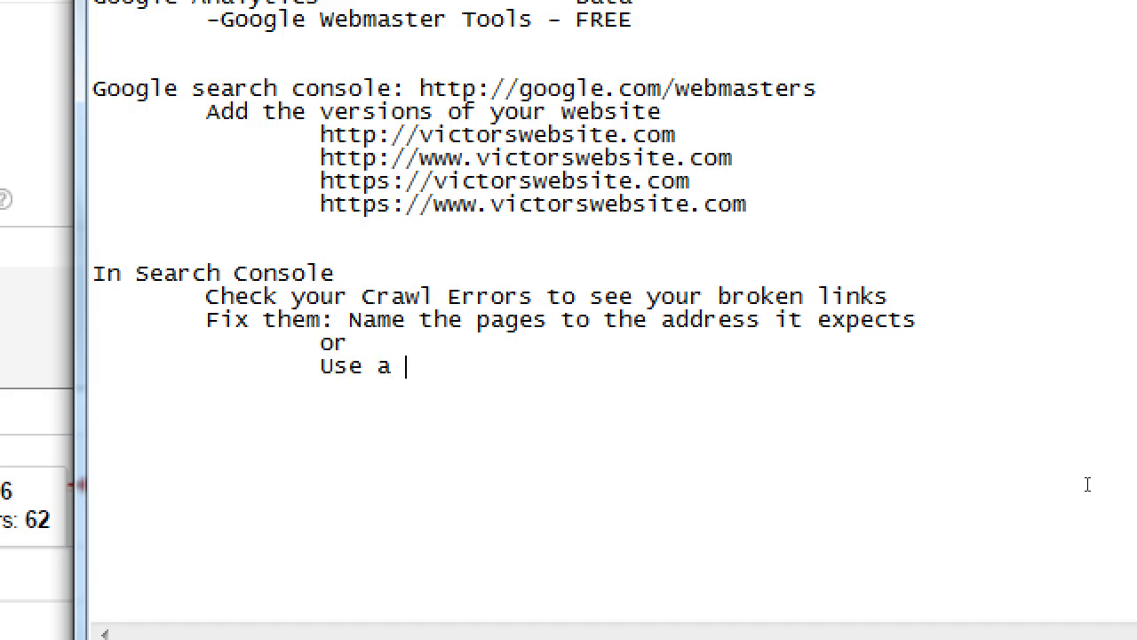
{"action": "type", "text": "301 Rr"}
{"action": "key", "text": "BackSpace"}
{"action": "type", "text": "edirect to "}
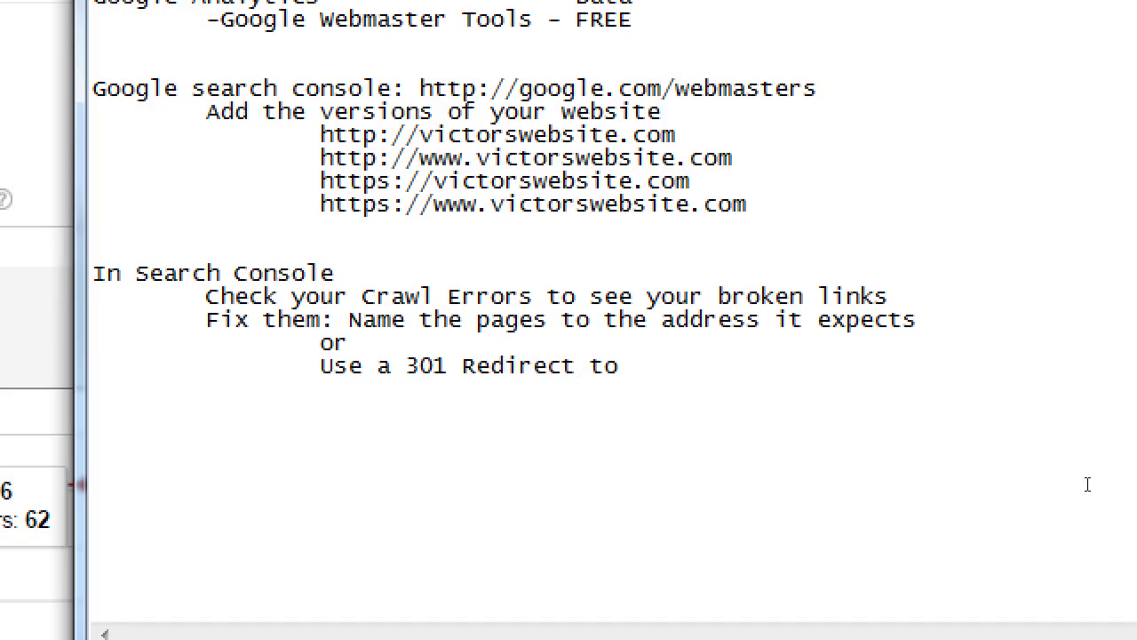
{"action": "type", "text": "direct traffic pro"}
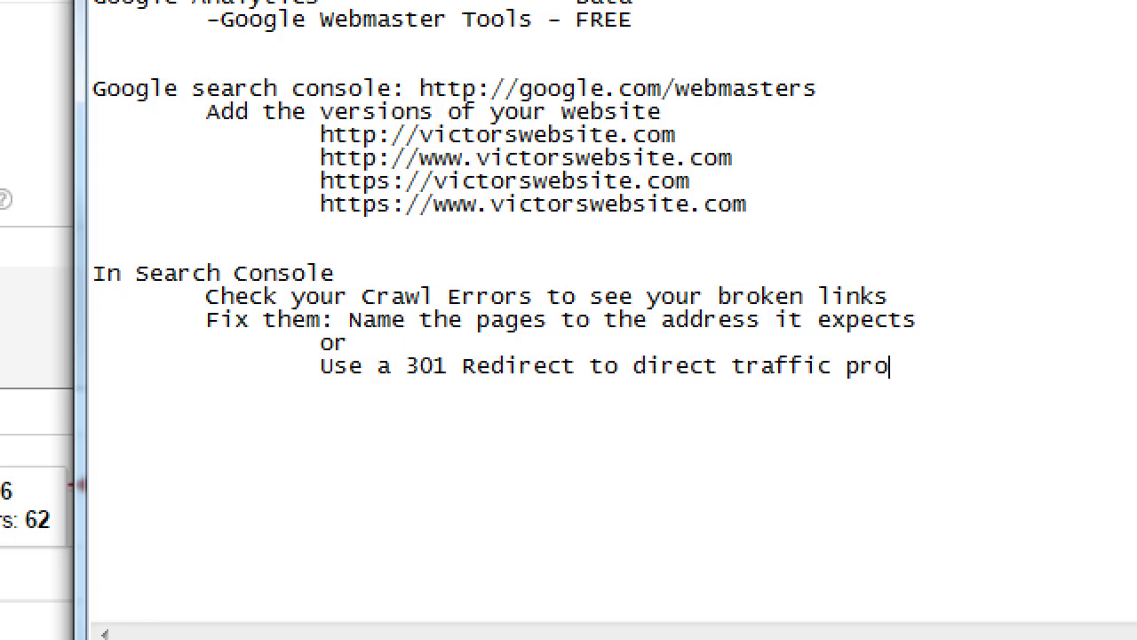
{"action": "type", "text": "perly"}
- Add a deeper-indented line under the 301 redirect note reading: If using WP - Use the "Redirection" Plugin
{"action": "key", "text": "Return"}
{"action": "key", "text": "Tab"}
{"action": "key", "text": "Tab"}
{"action": "key", "text": "Tab"}
{"action": "type", "text": "If "}
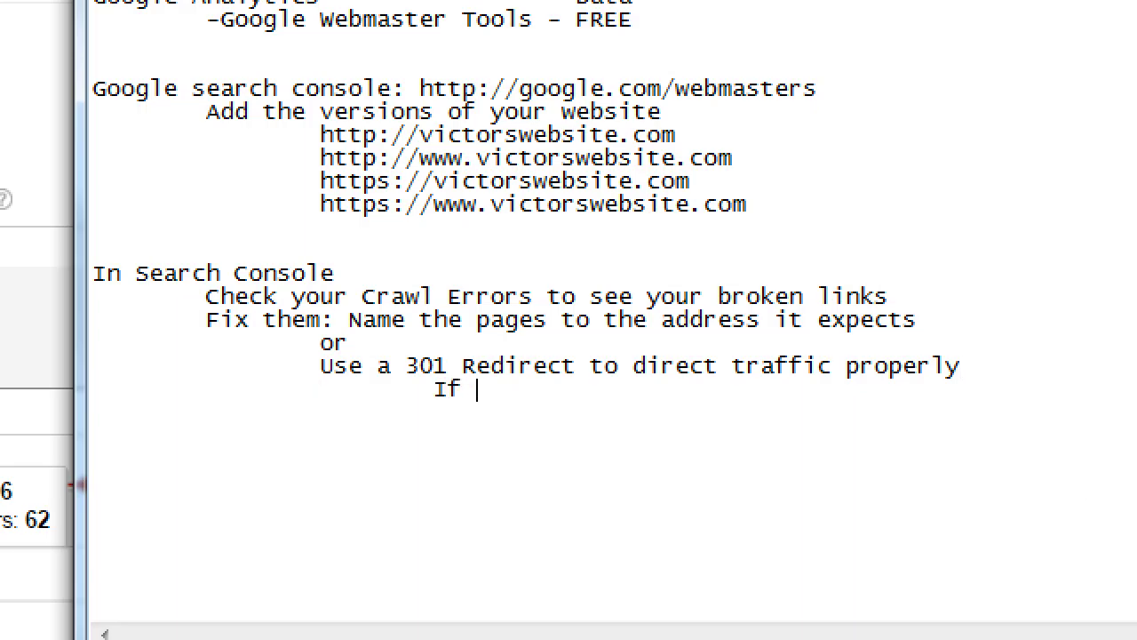
{"action": "type", "text": "using WP"}
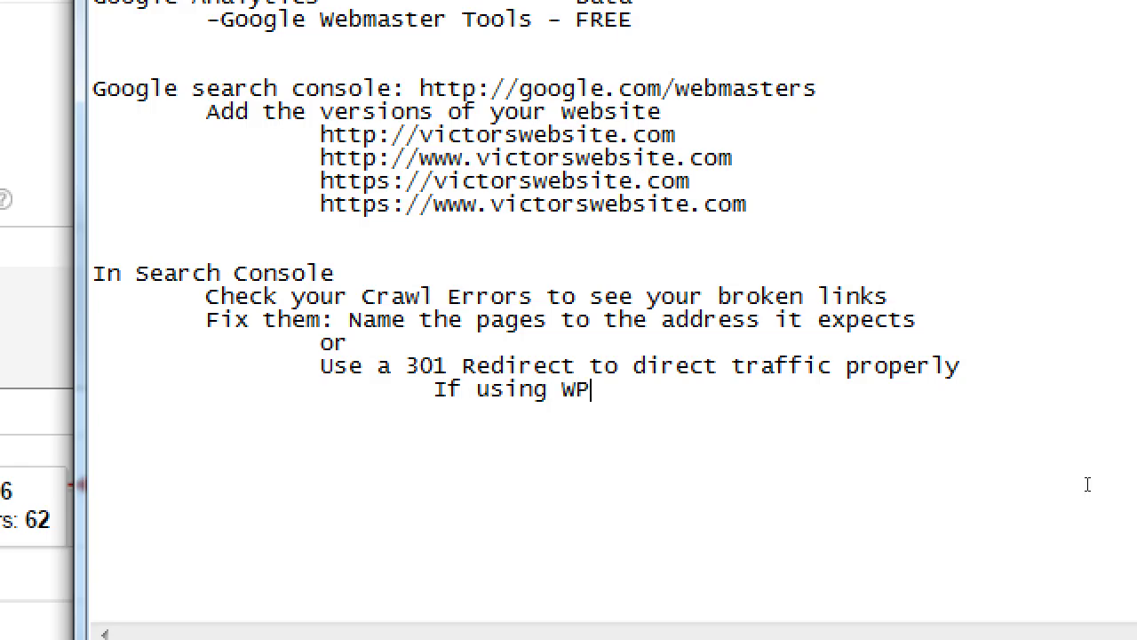
{"action": "type", "text": " - Use the \"R"}
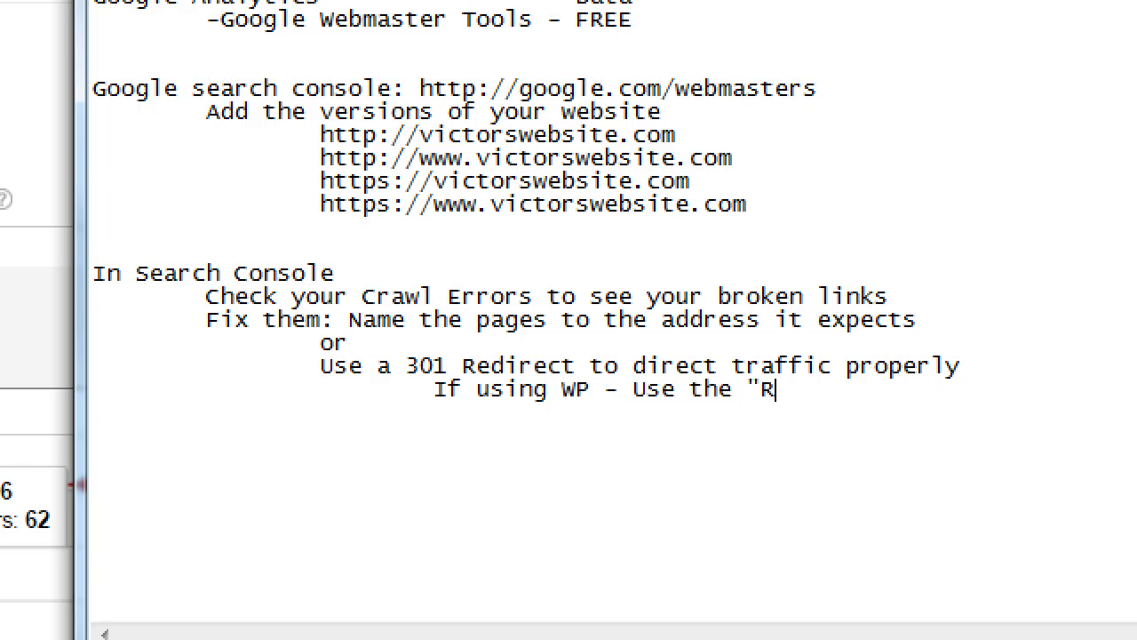
{"action": "type", "text": "edirection"}
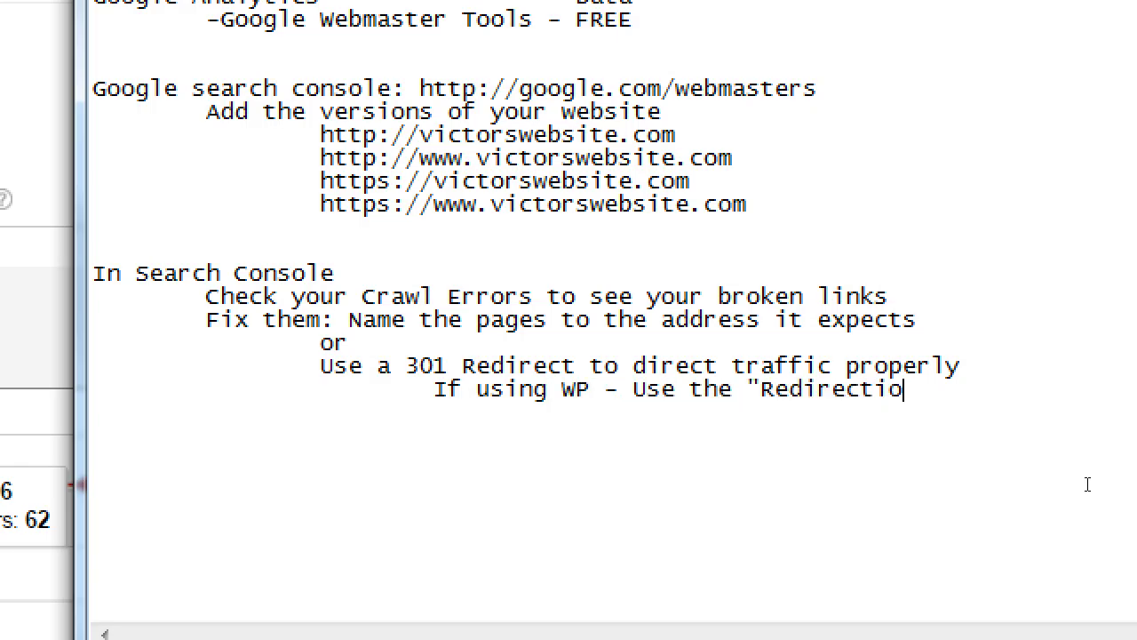
{"action": "type", "text": "\" Plugin"}
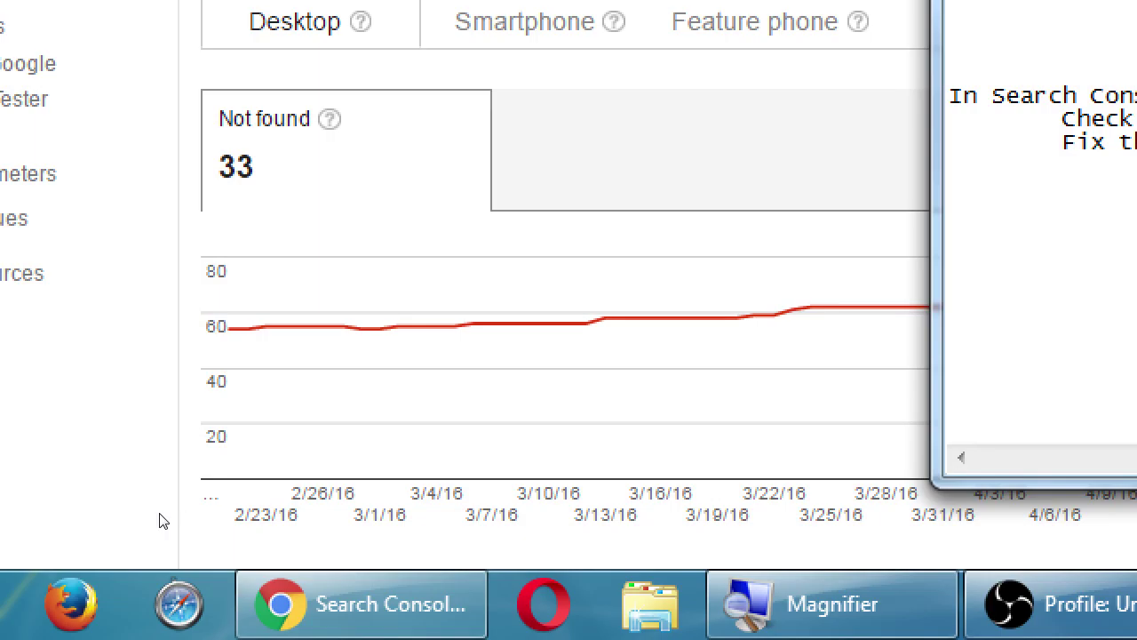
- Examine the site errors, the desktop URL errors chart and the list of pages with errors in the Crawl Errors report
{"action": "left_click", "coordinate": [163, 521]}
{"action": "scroll", "coordinate": [160, 521], "scroll_direction": "down", "scroll_amount": 5}
{"action": "scroll", "coordinate": [350, 457], "scroll_direction": "up", "scroll_amount": 3}
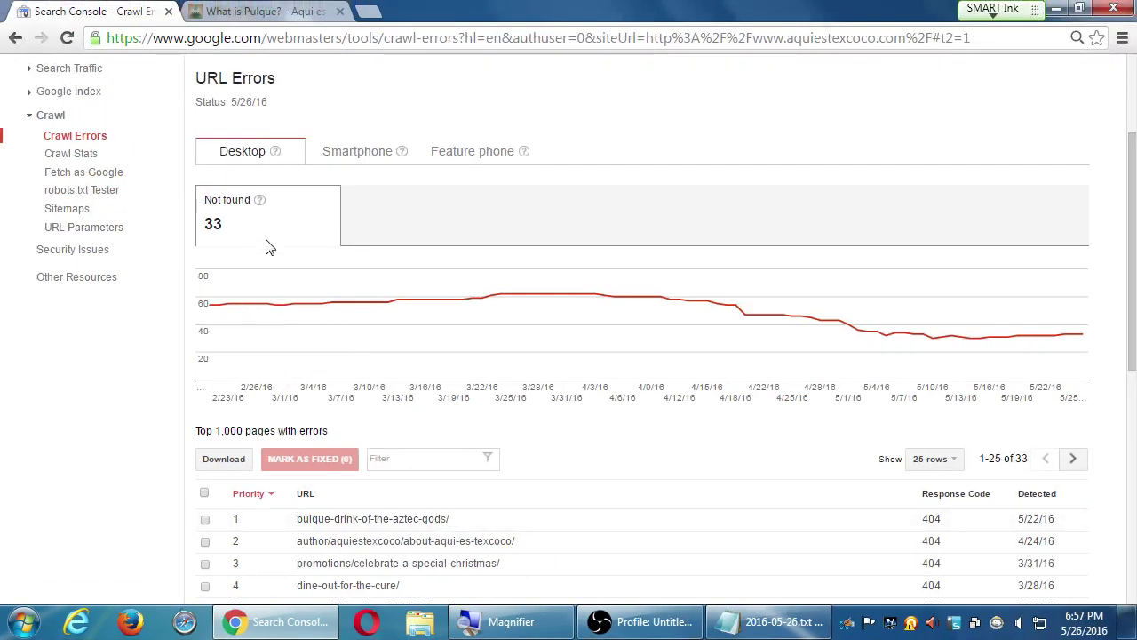
{"action": "scroll", "coordinate": [269, 251], "scroll_direction": "up", "scroll_amount": 2}
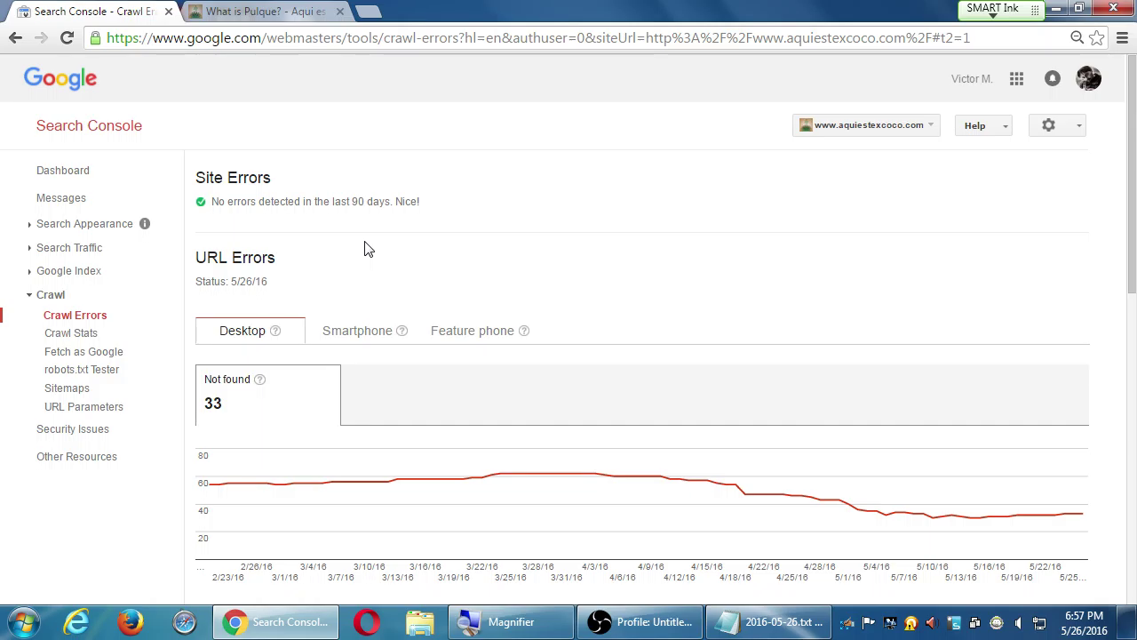
{"action": "scroll", "coordinate": [366, 249], "scroll_direction": "down", "scroll_amount": 3}
{"action": "scroll", "coordinate": [358, 247], "scroll_direction": "up", "scroll_amount": 3}
{"action": "scroll", "coordinate": [325, 244], "scroll_direction": "down", "scroll_amount": 1}
{"action": "scroll", "coordinate": [325, 257], "scroll_direction": "down", "scroll_amount": 3}
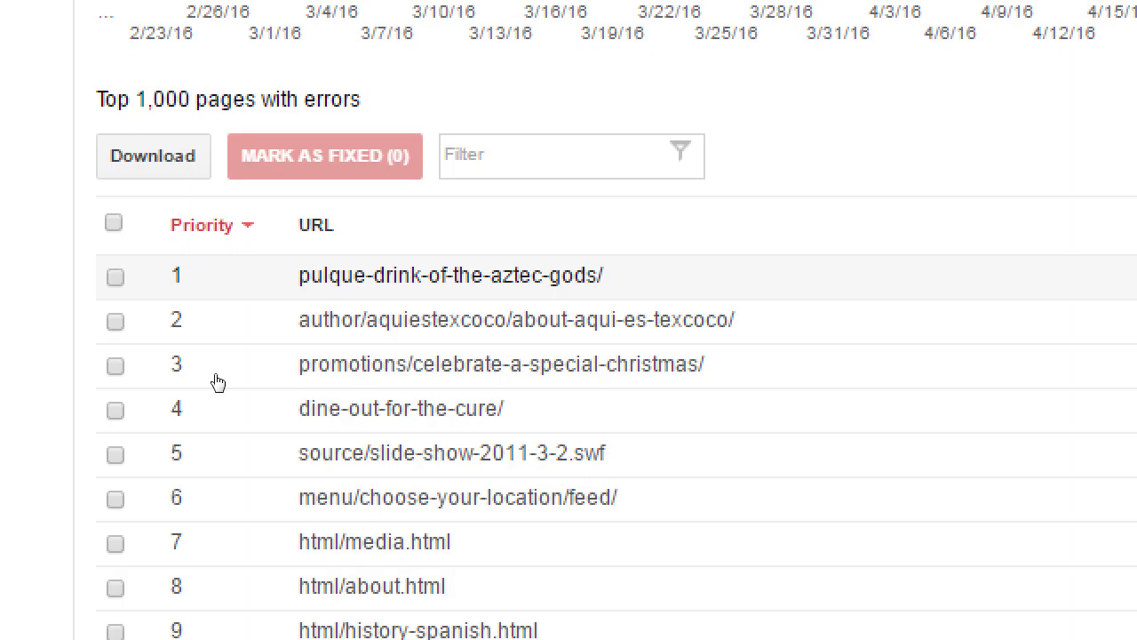
- Mark the desktop crawl error for promotions/celebrate-a-special-christmas/ as fixed
{"action": "key", "text": "space"}
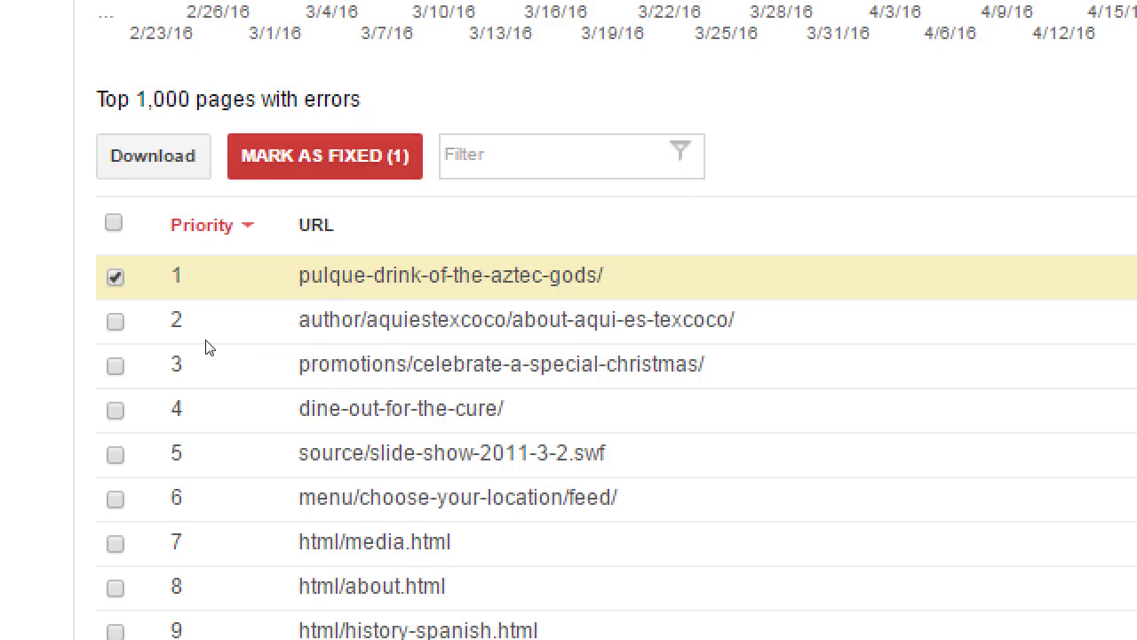
{"action": "key", "text": "ctrl+a"}
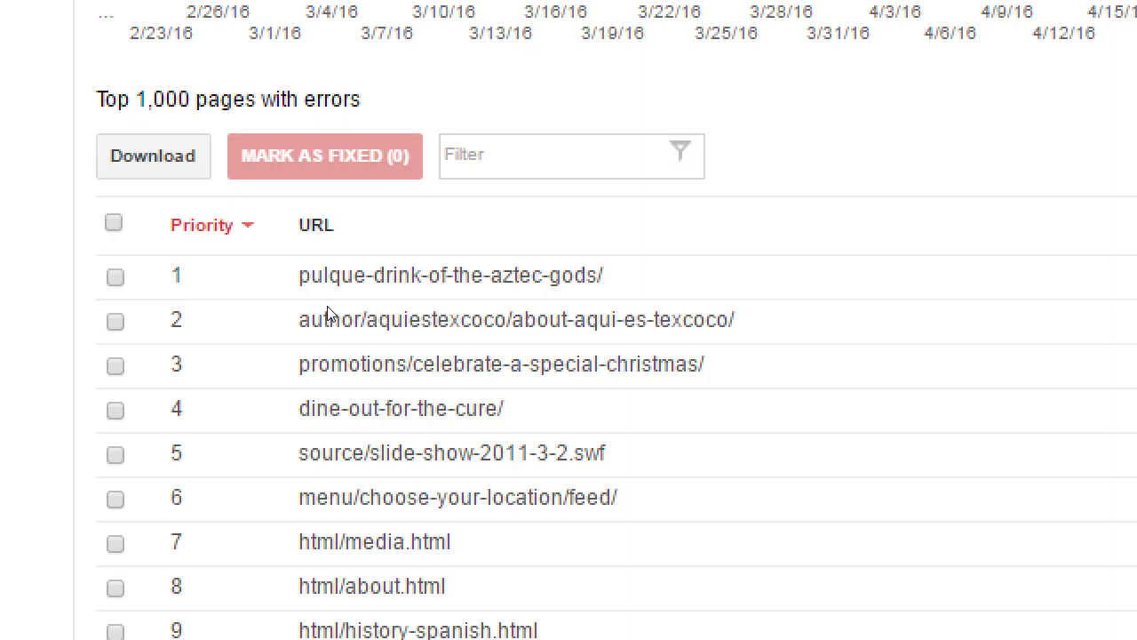
{"action": "left_click", "coordinate": [260, 382]}
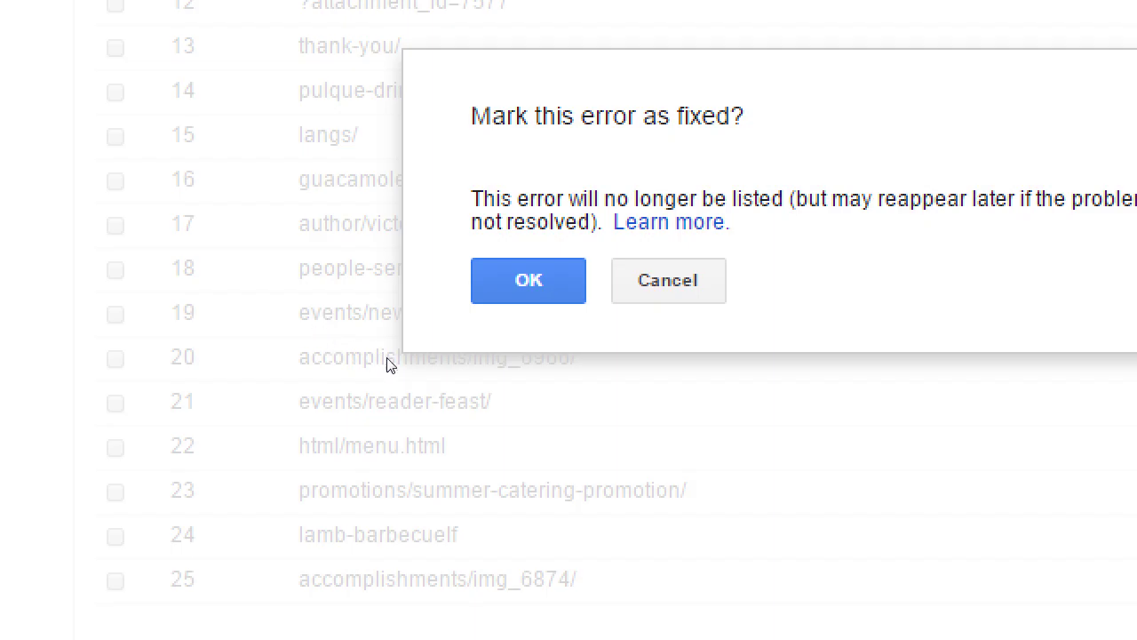
{"action": "key", "text": "Return"}
- Review the remaining desktop errors, and check the smartphone URL errors chart and its list of pages
{"action": "scroll", "coordinate": [405, 379], "scroll_direction": "up", "scroll_amount": 4}
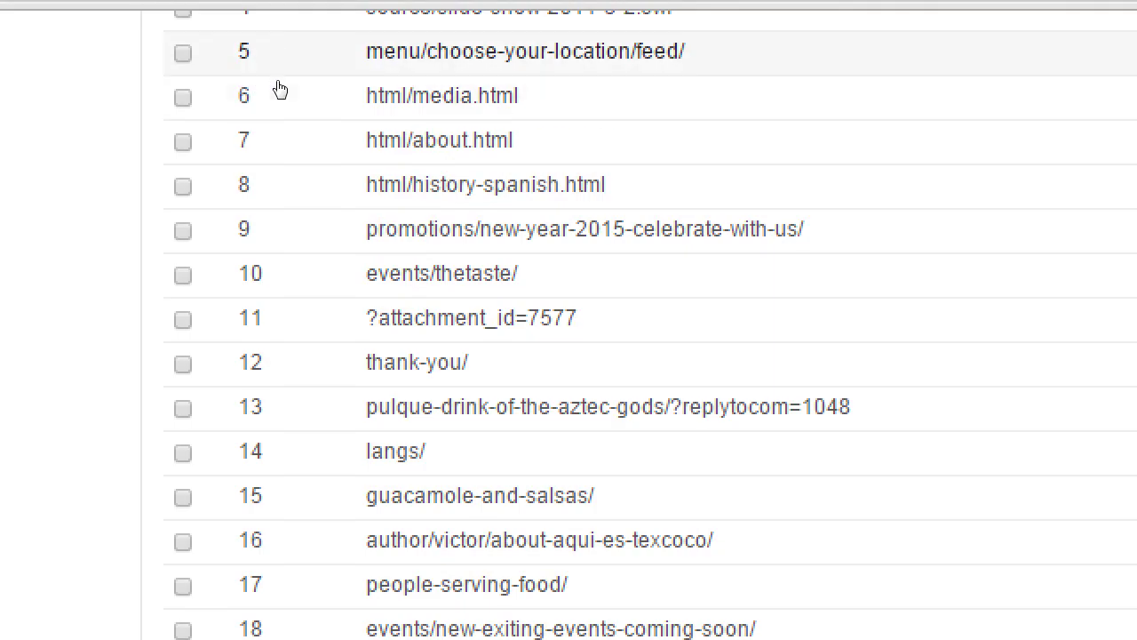
{"action": "scroll", "coordinate": [286, 142], "scroll_direction": "up", "scroll_amount": 2}
{"action": "scroll", "coordinate": [288, 152], "scroll_direction": "up", "scroll_amount": 1}
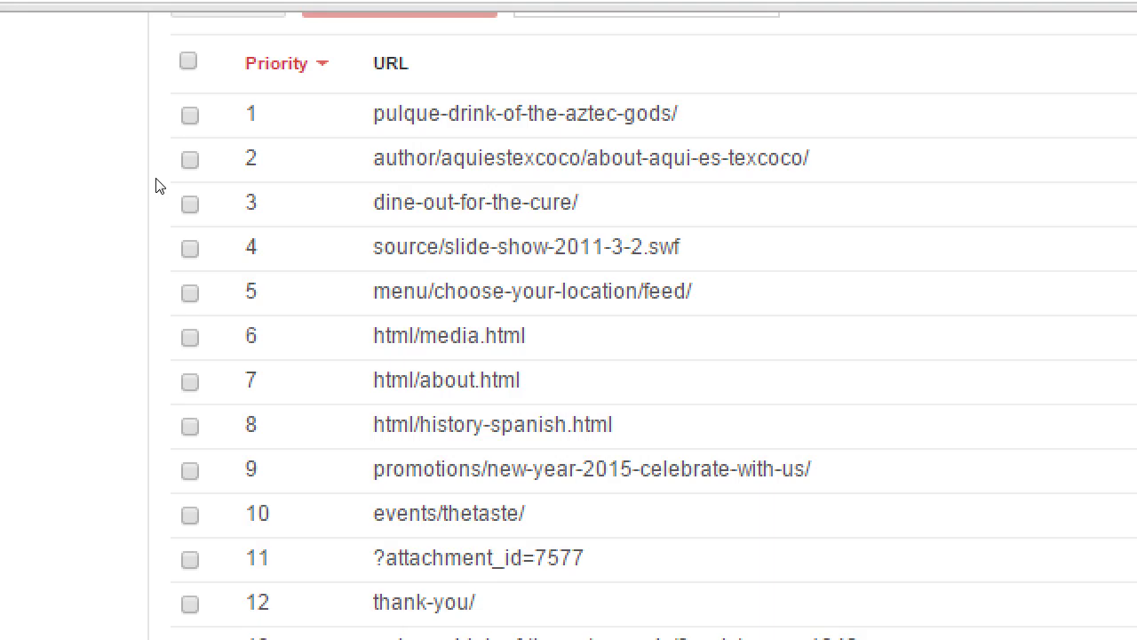
{"action": "scroll", "coordinate": [89, 281], "scroll_direction": "up", "scroll_amount": 3}
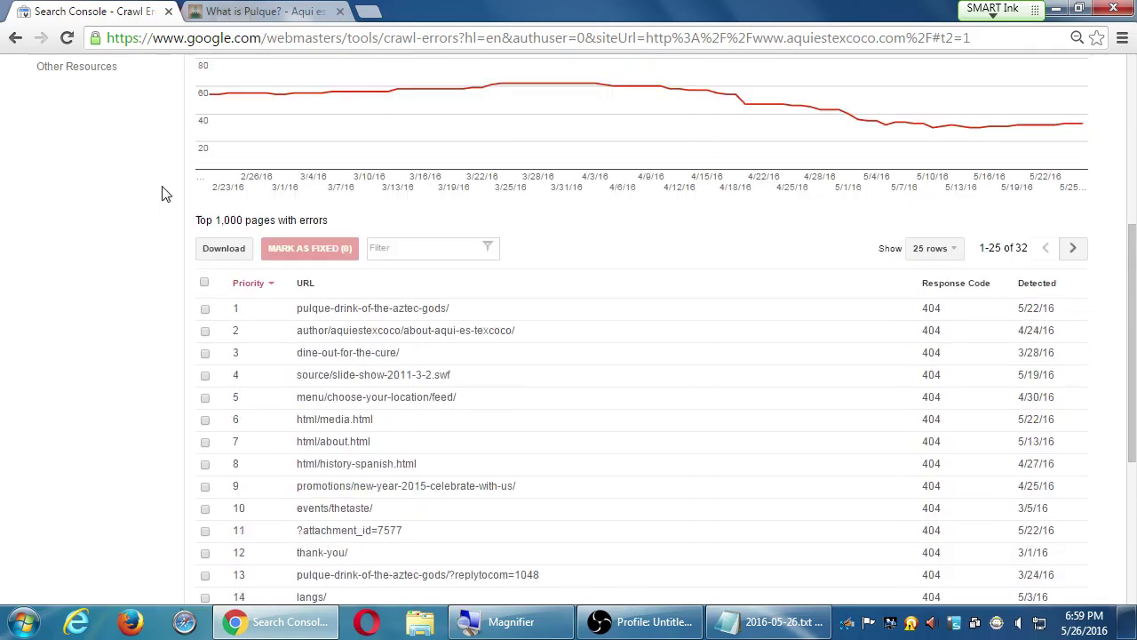
{"action": "scroll", "coordinate": [162, 194], "scroll_direction": "up", "scroll_amount": 5}
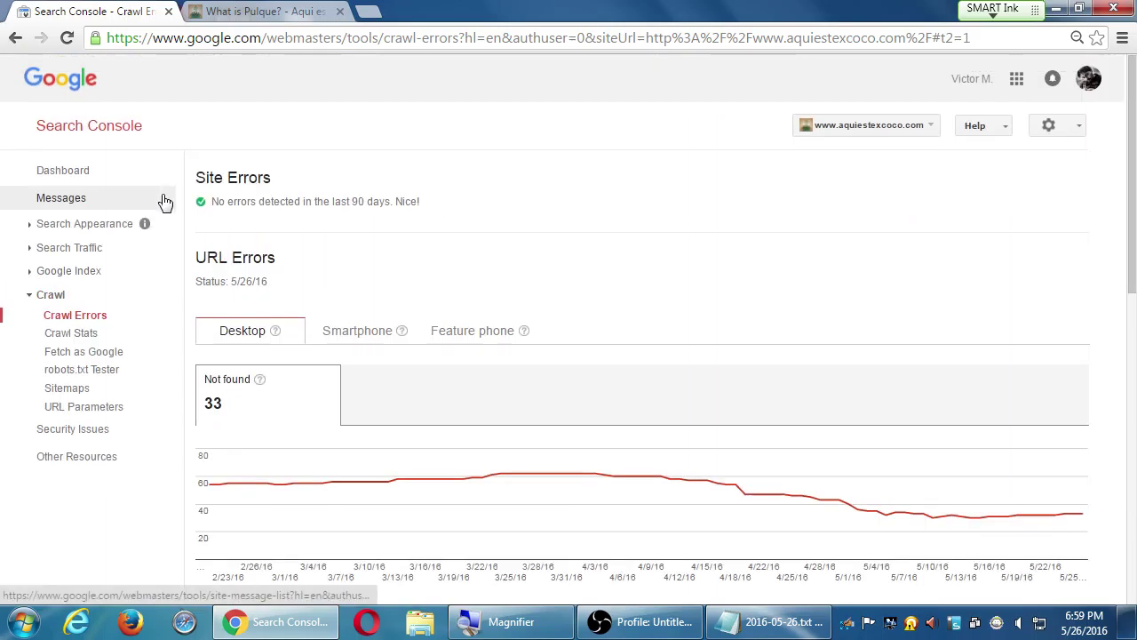
{"action": "left_click", "coordinate": [329, 330]}
{"action": "scroll", "coordinate": [176, 442], "scroll_direction": "down", "scroll_amount": 2}
{"action": "scroll", "coordinate": [176, 441], "scroll_direction": "down", "scroll_amount": 2}
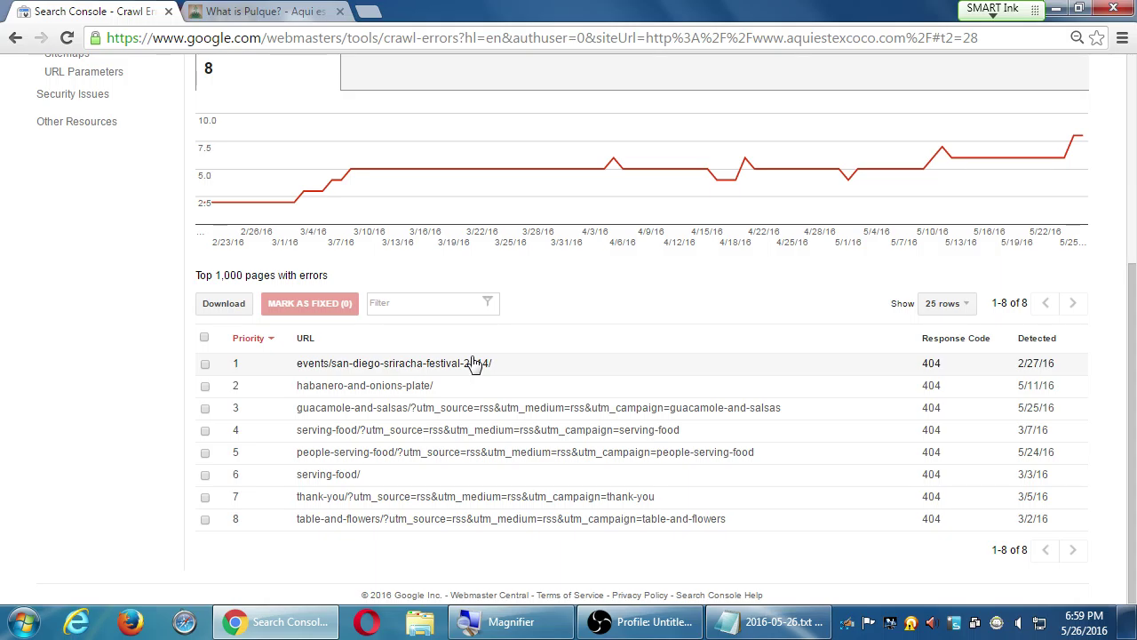
{"action": "scroll", "coordinate": [462, 467], "scroll_direction": "up", "scroll_amount": 3}
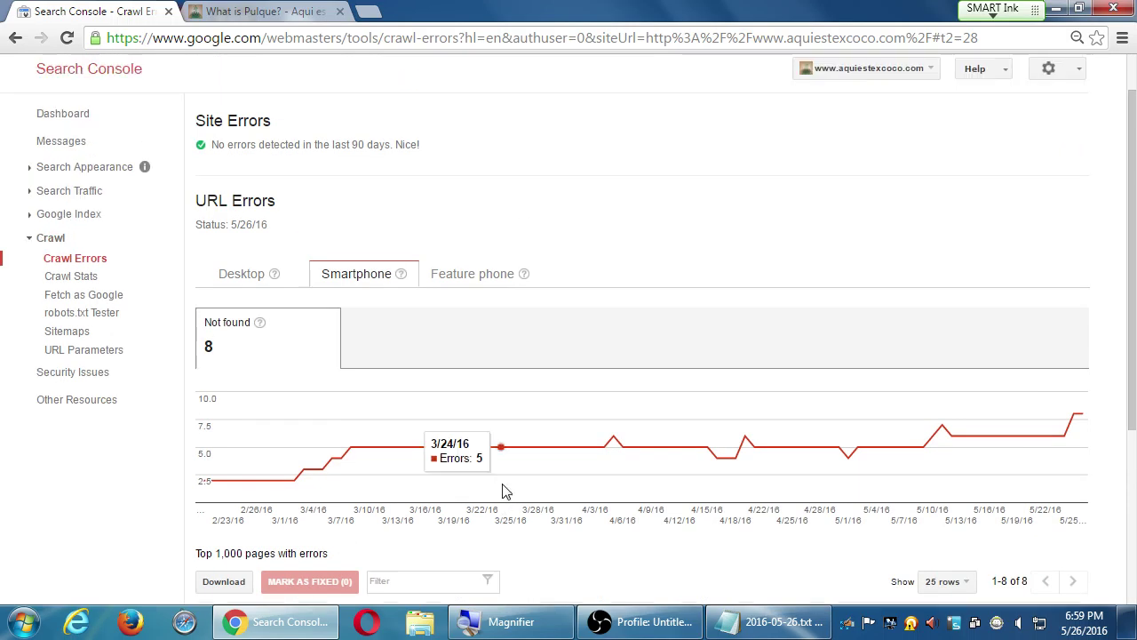
- Examine the feature phone URL errors chart and its list of pages with errors
{"action": "left_click", "coordinate": [471, 275]}
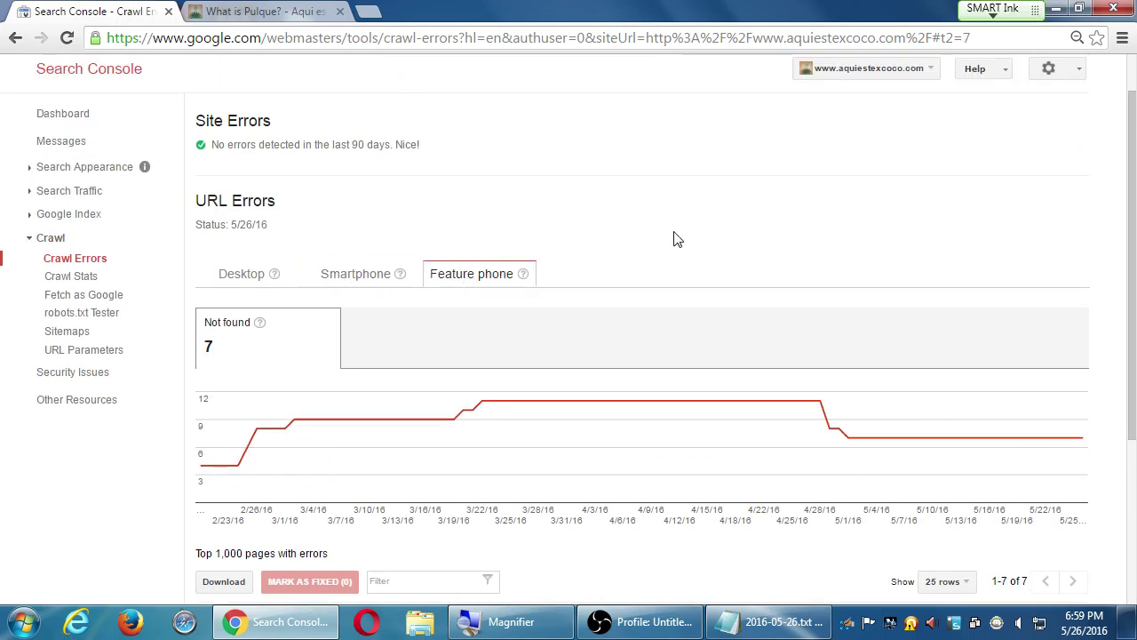
{"action": "scroll", "coordinate": [675, 239], "scroll_direction": "down", "scroll_amount": 3}
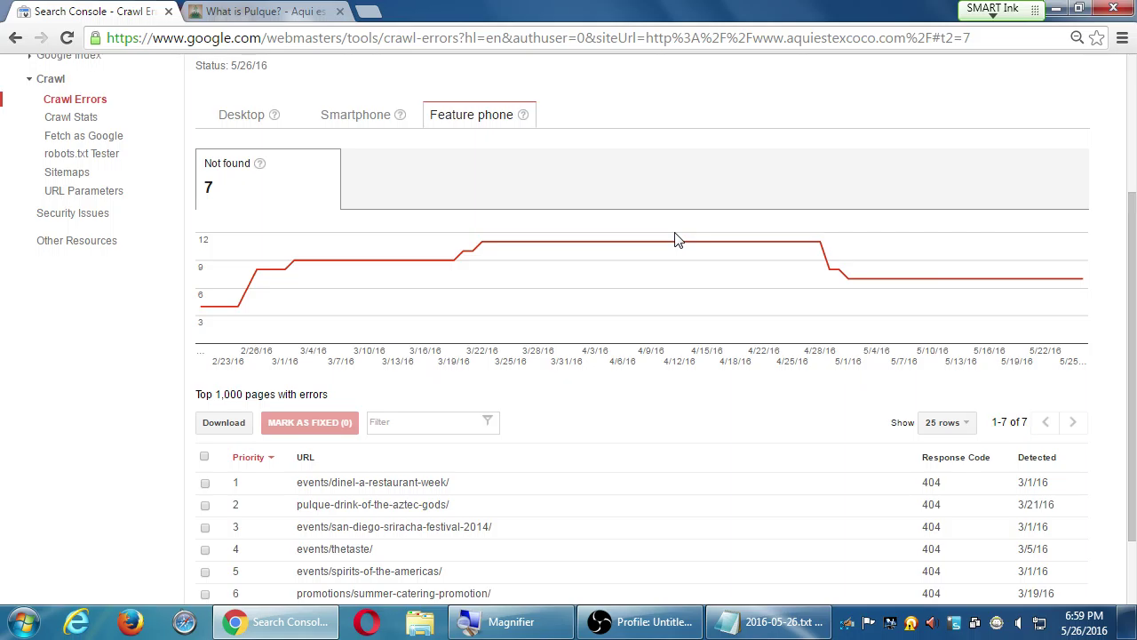
{"action": "scroll", "coordinate": [675, 239], "scroll_direction": "down", "scroll_amount": 2}
{"action": "scroll", "coordinate": [675, 239], "scroll_direction": "up", "scroll_amount": 5}
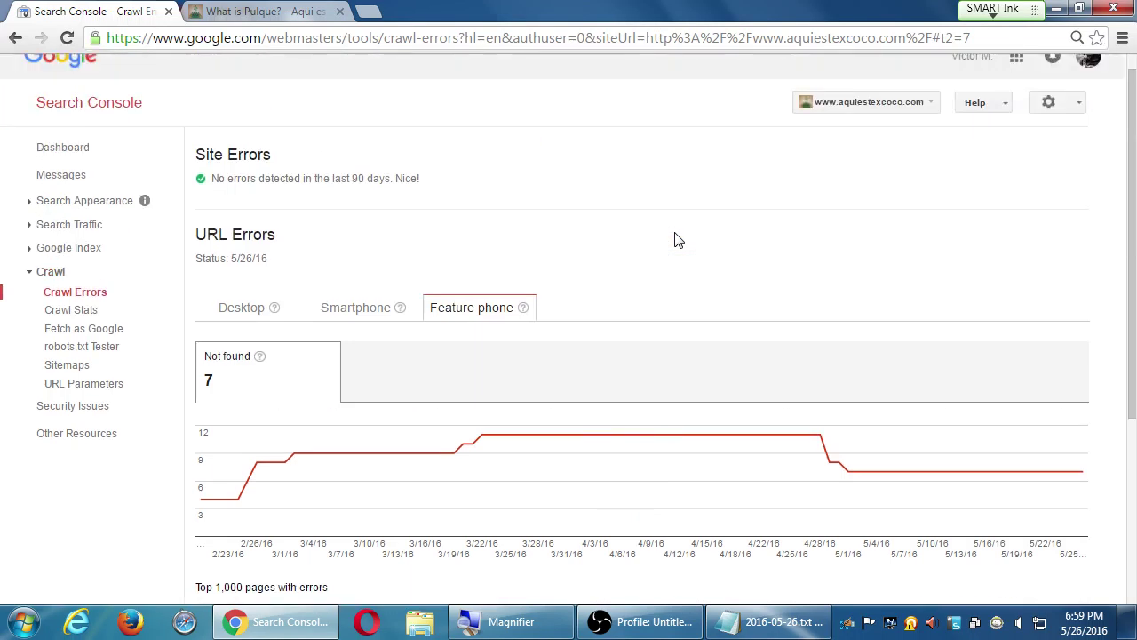
{"action": "scroll", "coordinate": [675, 239], "scroll_direction": "down", "scroll_amount": 1}
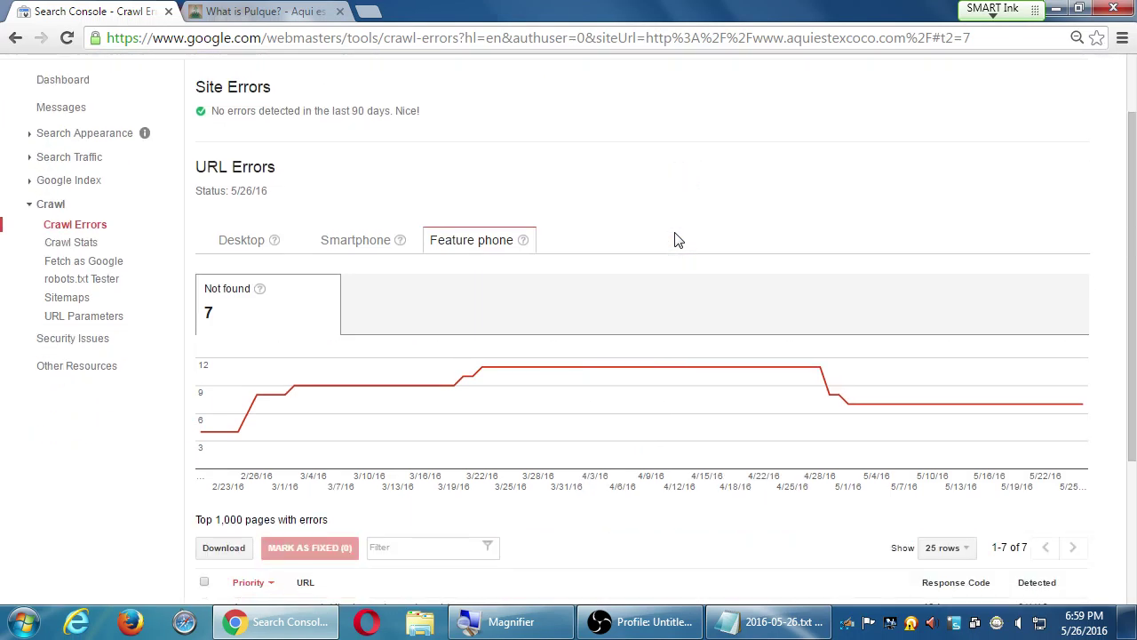
{"action": "scroll", "coordinate": [675, 240], "scroll_direction": "up", "scroll_amount": 1}
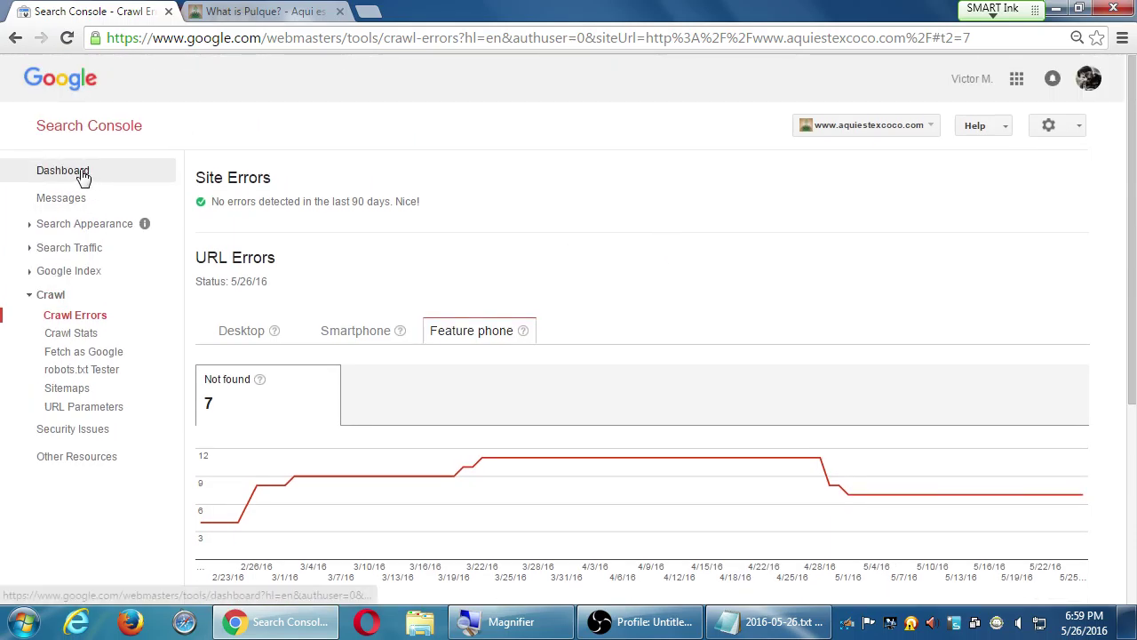
- Open the Search Analytics report from the site's dashboard and look over its clicks chart and query list
{"action": "left_click", "coordinate": [82, 177]}
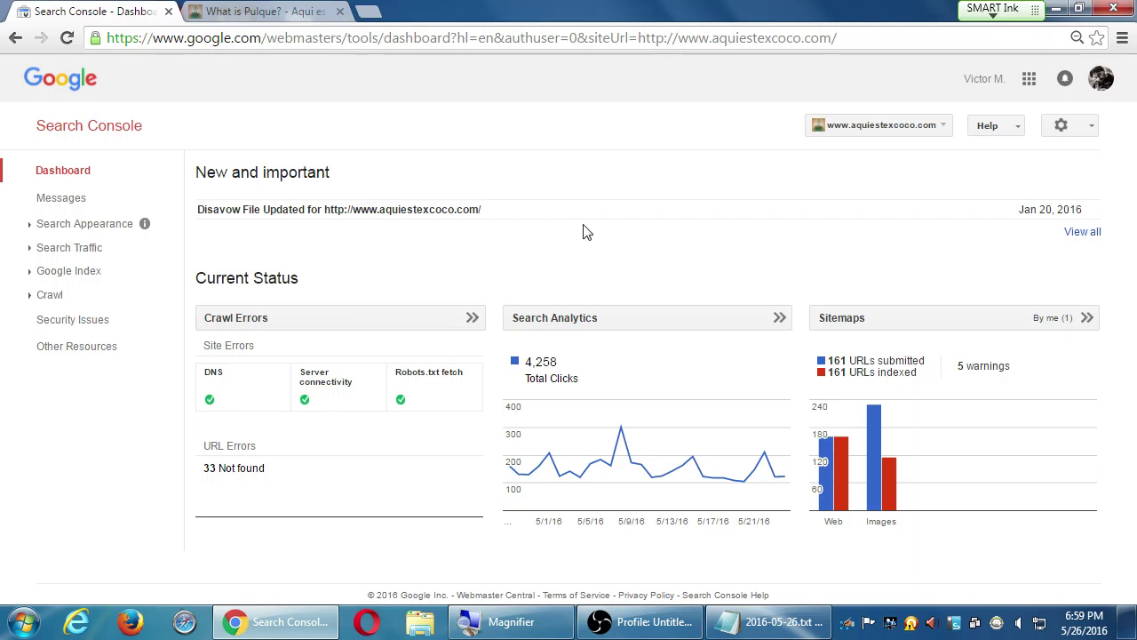
{"action": "left_click", "coordinate": [587, 324]}
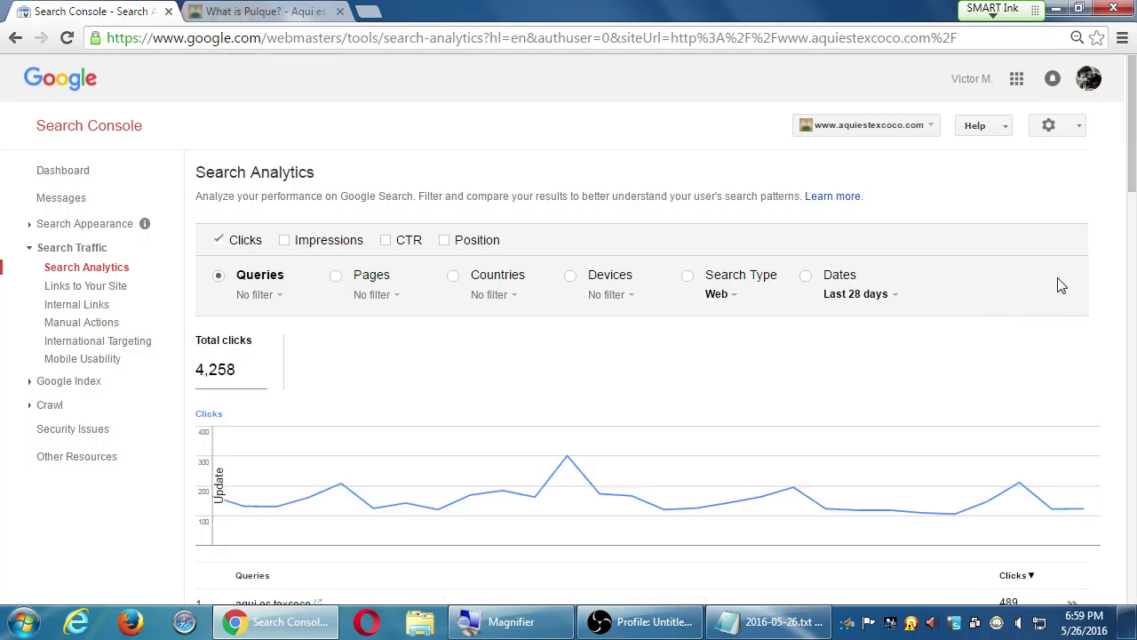
{"action": "scroll", "coordinate": [1057, 279], "scroll_direction": "down", "scroll_amount": 1}
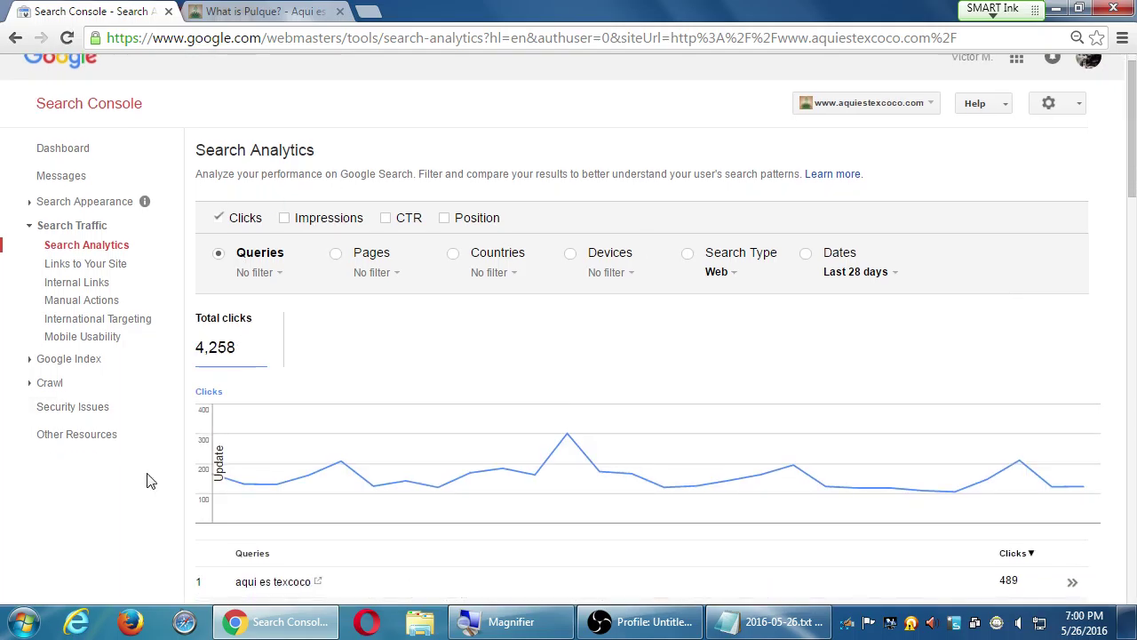
{"action": "scroll", "coordinate": [149, 480], "scroll_direction": "down", "scroll_amount": 2}
{"action": "scroll", "coordinate": [151, 480], "scroll_direction": "up", "scroll_amount": 3}
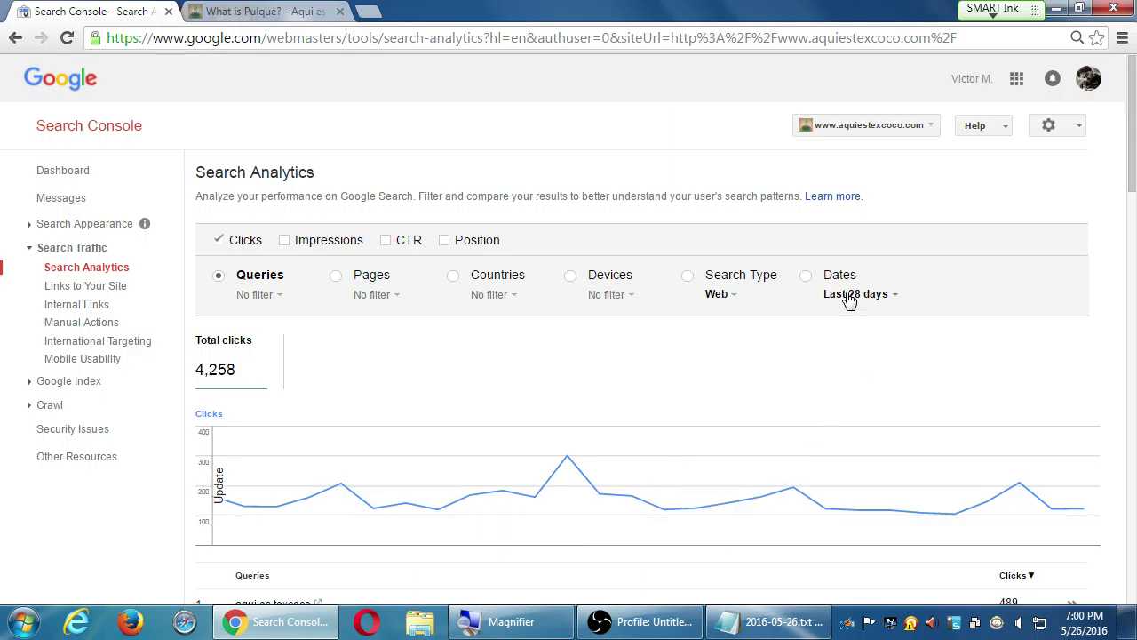
- Show impressions together with clicks in the Search Analytics report
{"action": "mouse_move", "coordinate": [566, 467]}
{"action": "mouse_move", "coordinate": [460, 509]}
{"action": "left_click", "coordinate": [220, 245]}
{"action": "left_click", "coordinate": [285, 242]}
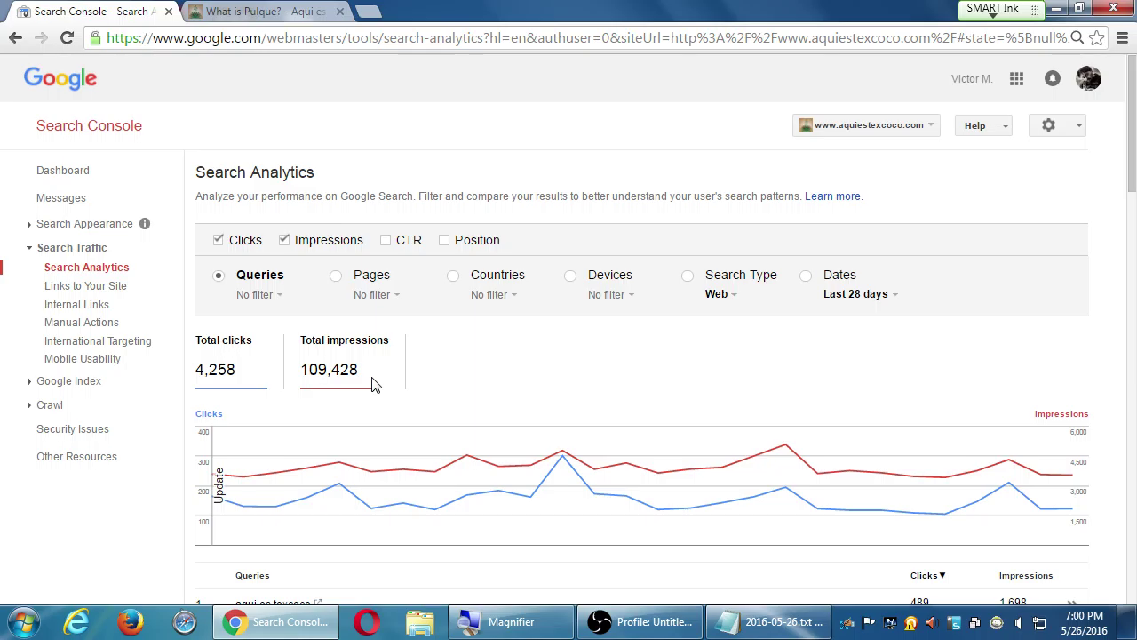
- Switch to the Notepad notes and add the heading "In SEO we have Impressions and Conversions" below the redirection plugin line, leaving two blank lines
{"action": "key", "text": "alt+Tab"}
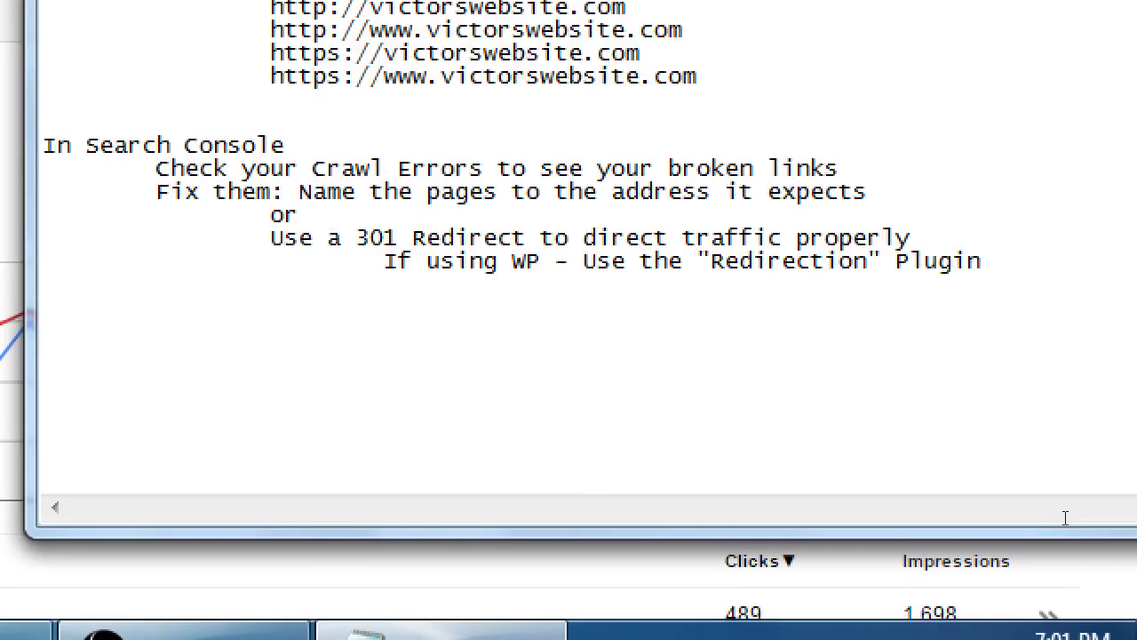
{"action": "key", "text": "Return"}
{"action": "key", "text": "Return"}
{"action": "key", "text": "Return"}
{"action": "type", "text": "In SEO we have "}
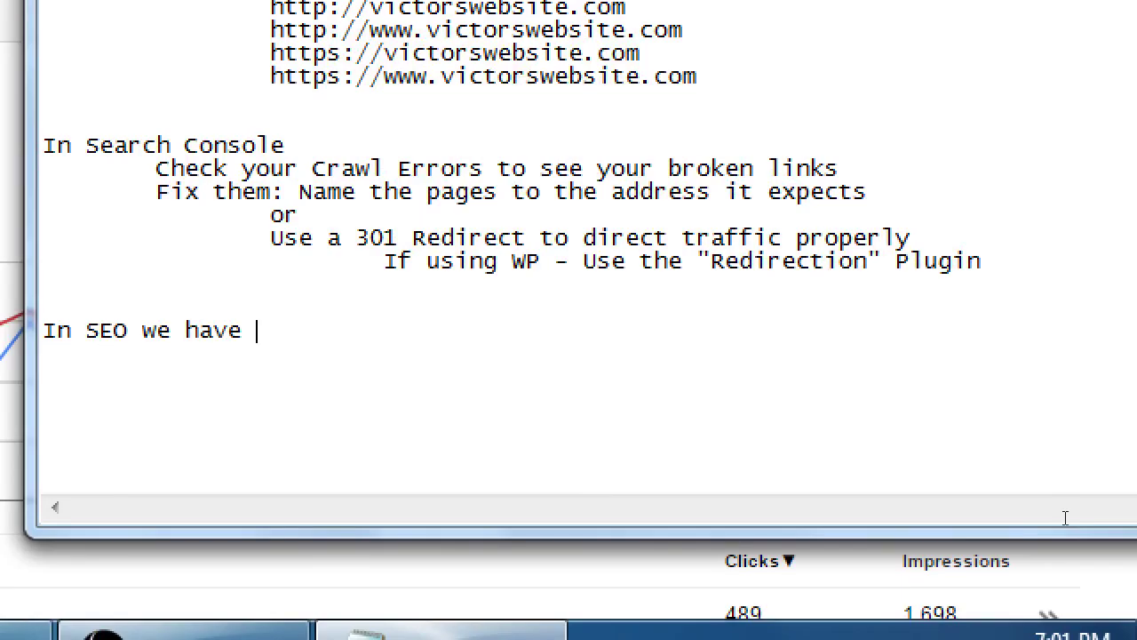
{"action": "type", "text": "Impressions and "}
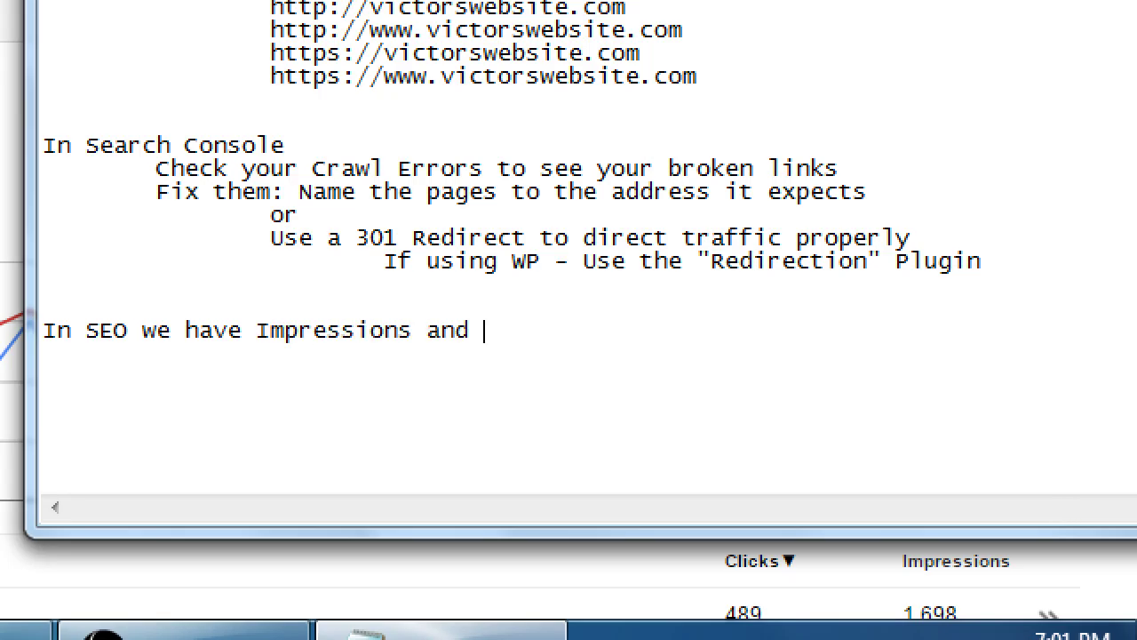
{"action": "type", "text": "Conversions"}
- Add the definition line "Impressions - Views of your website on search" below the SEO heading
{"action": "key", "text": "Return"}
{"action": "type", "text": "Impiressi"}
{"action": "key", "text": "BackSpace"}
{"action": "key", "text": "BackSpace"}
{"action": "key", "text": "BackSpace"}
{"action": "key", "text": "BackSpace"}
{"action": "key", "text": "BackSpace"}
{"action": "key", "text": "BackSpace"}
{"action": "type", "text": "ressions - "}
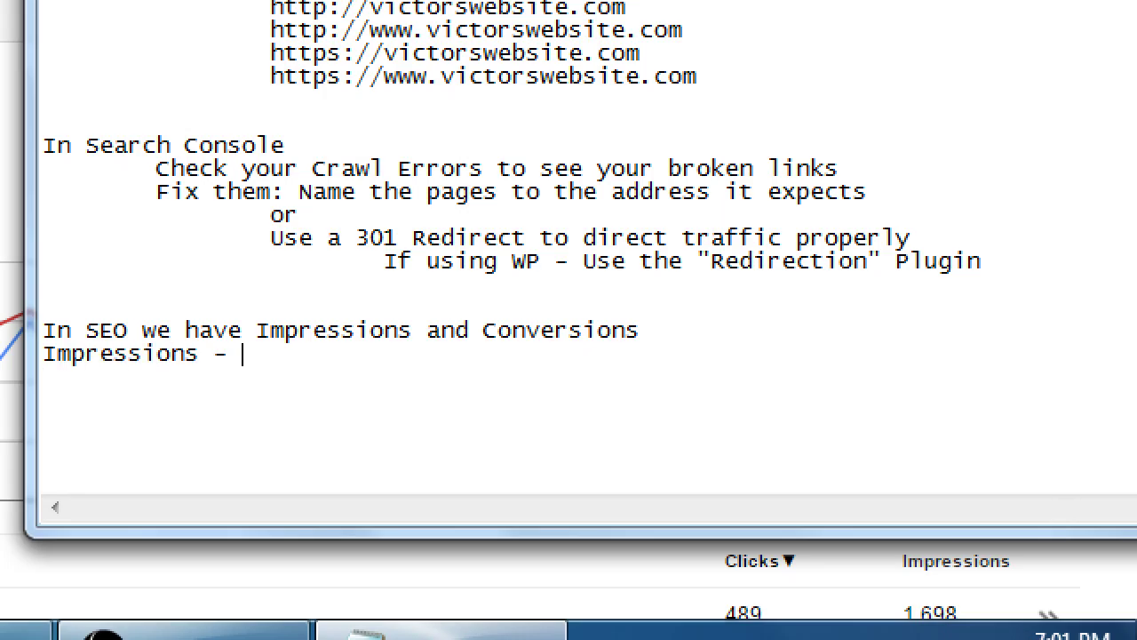
{"action": "type", "text": "Views of your "}
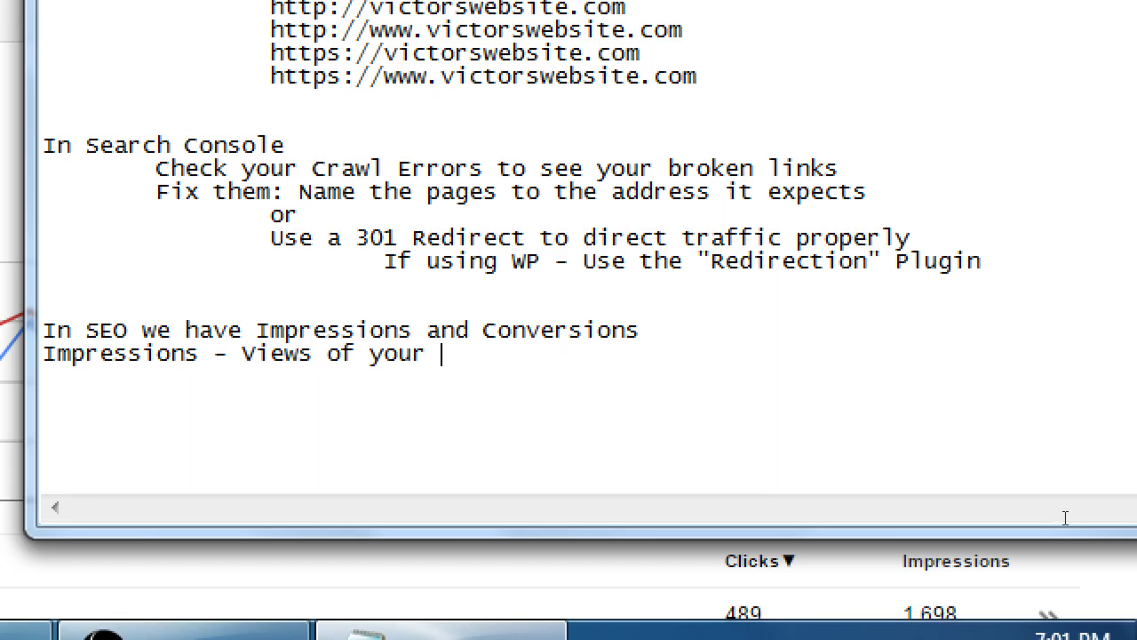
{"action": "type", "text": "website on search"}
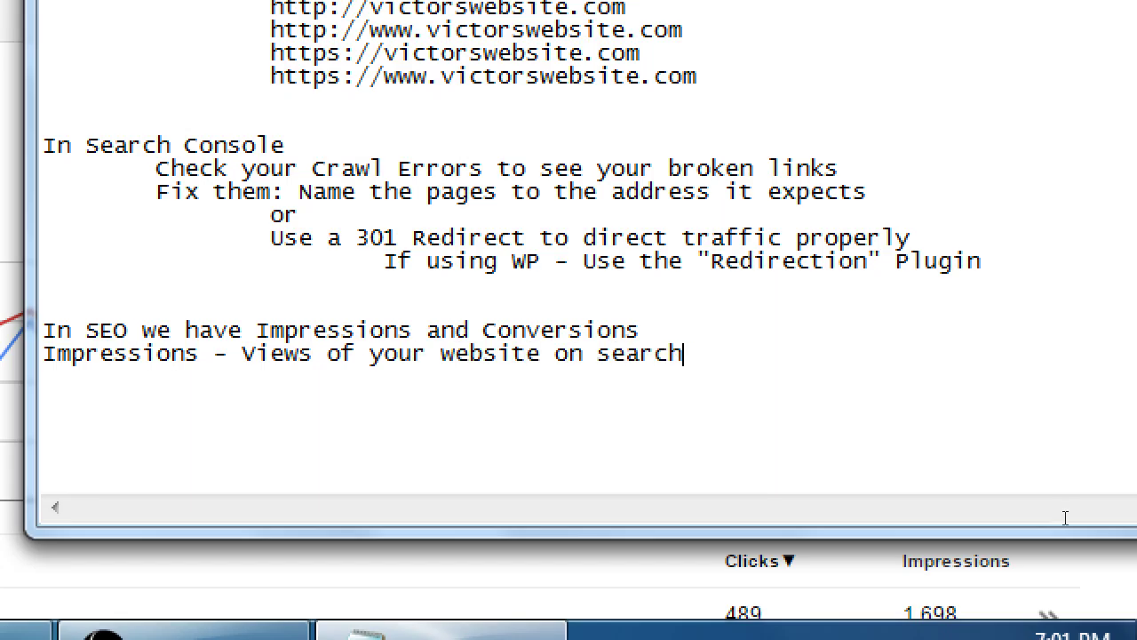
- Add the definition line "Conversions - Clicks on your website on search (Clicks)" below the impressions line
{"action": "key", "text": "Return"}
{"action": "type", "text": "Co"}
{"action": "type", "text": "nversions - Cli"}
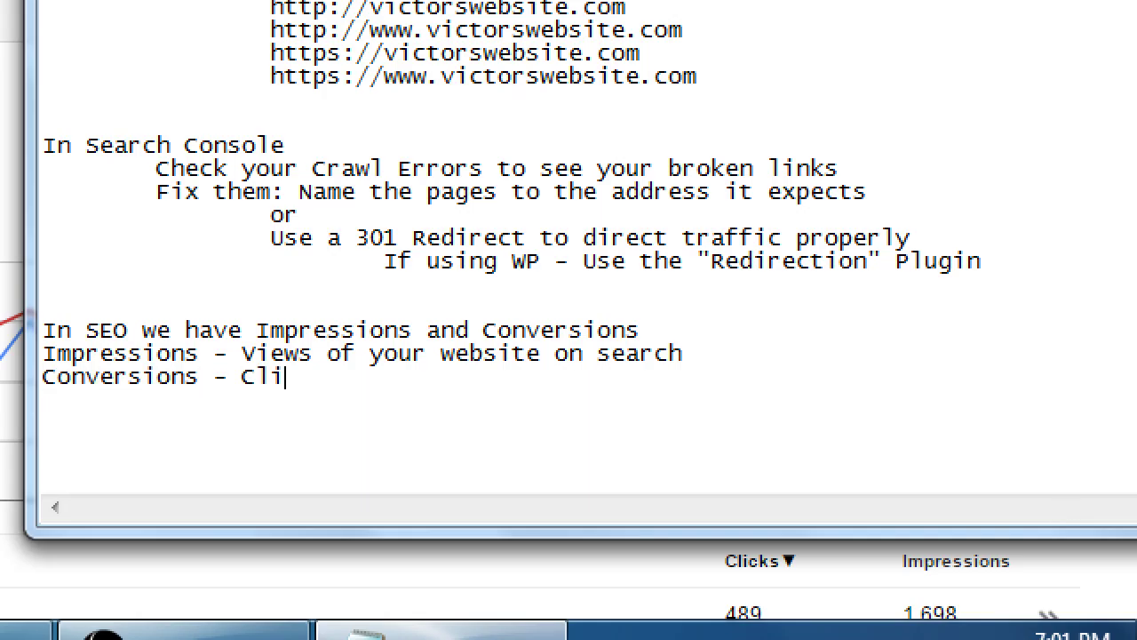
{"action": "type", "text": "cks on your website on search"}
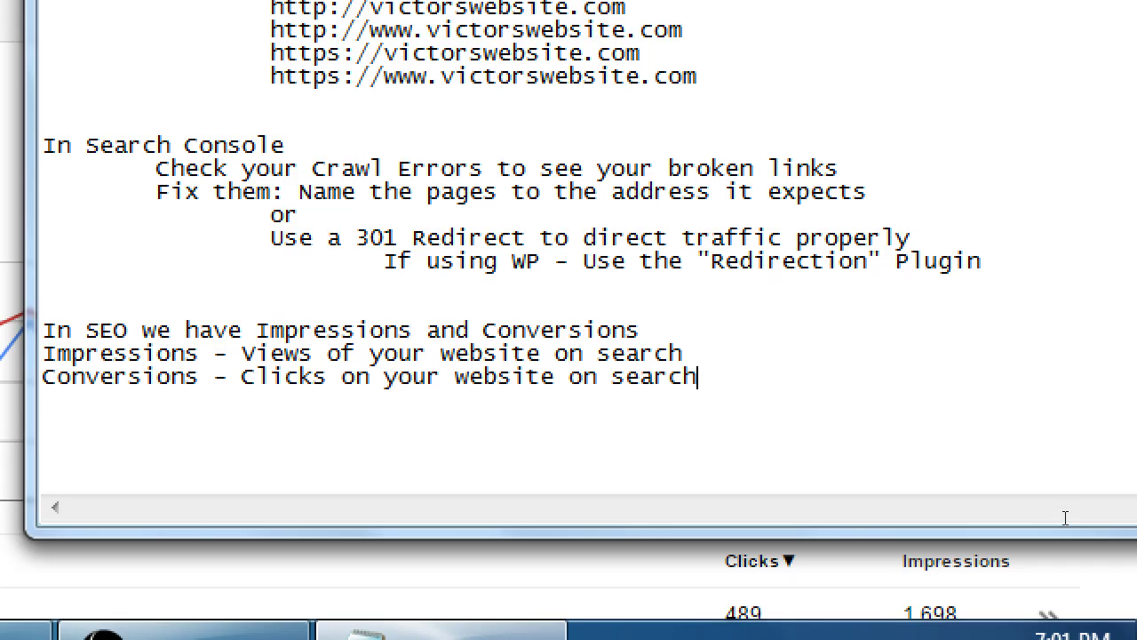
{"action": "type", "text": "(Ci"}
{"action": "key", "text": "BackSpace"}
{"action": "type", "text": "licks)"}
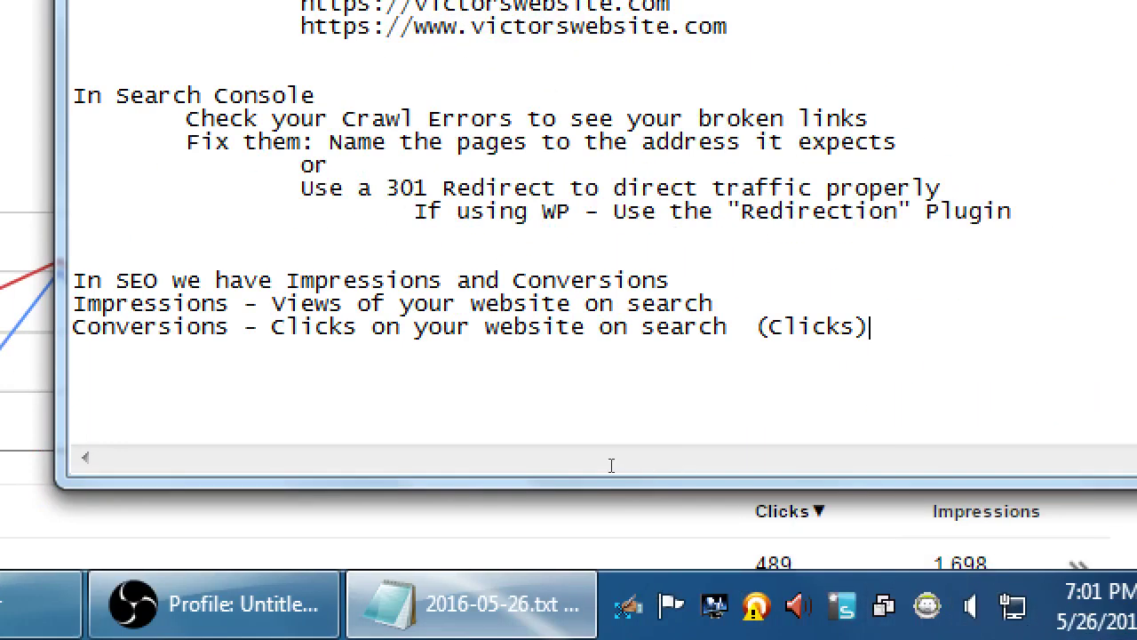
{"action": "key", "text": "Left"}
{"action": "key", "text": "Left"}
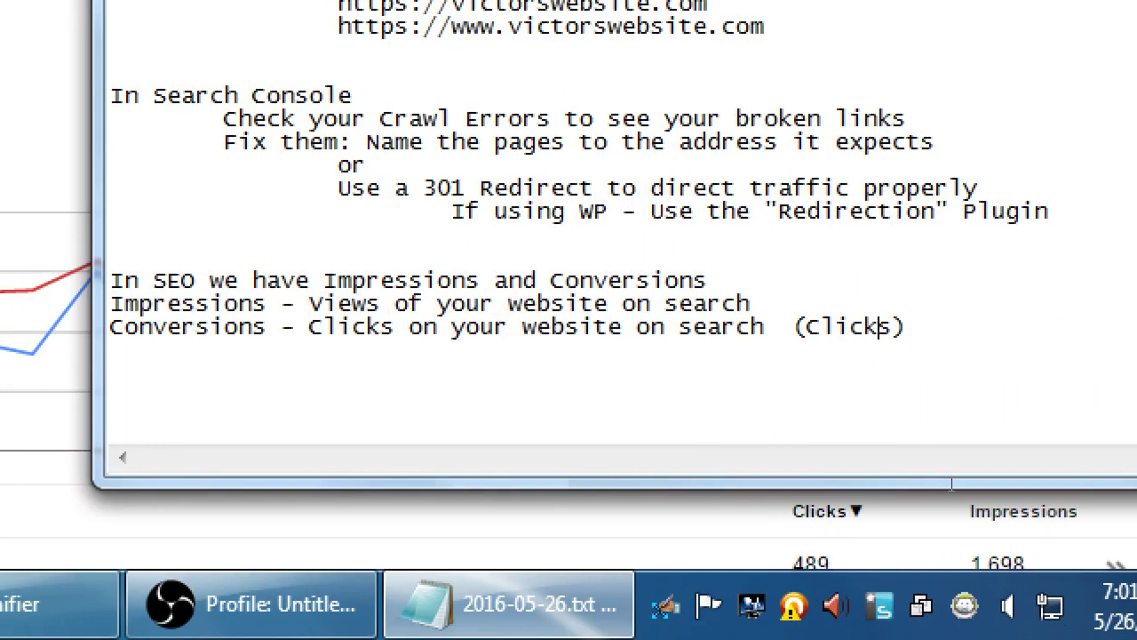
{"action": "key", "text": "End"}
{"action": "key", "text": "ctrl+shift+Left"}
{"action": "key", "text": "Right"}
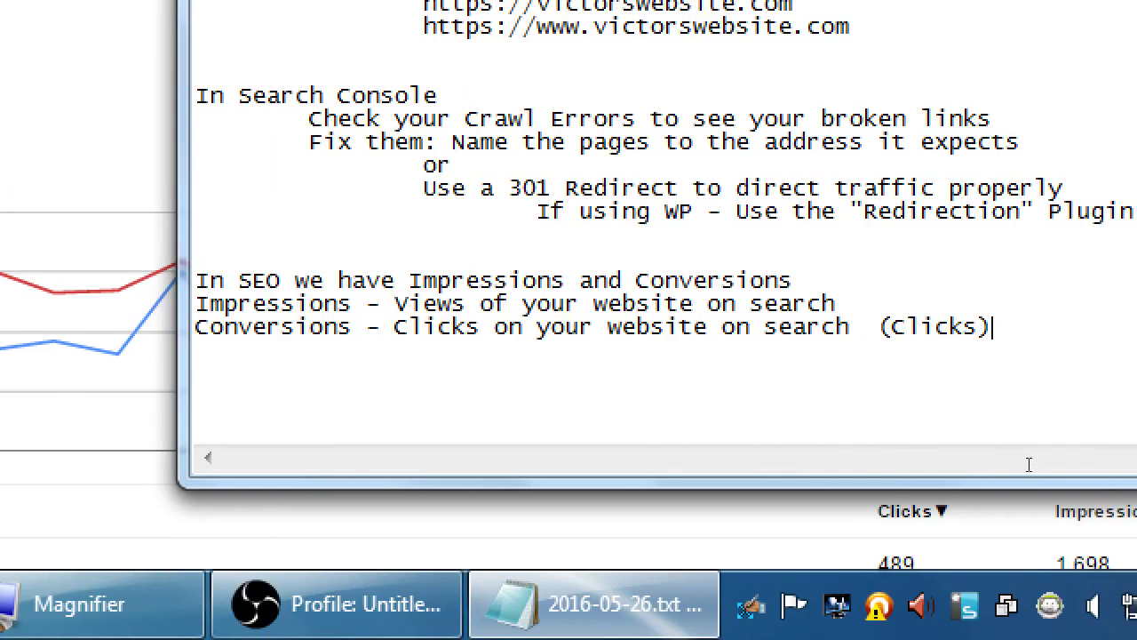
- Start a new note line below the conversions definition with "CTR", two tab spaces and a dash
{"action": "key", "text": "Return"}
{"action": "type", "text": "CKLT"}
{"action": "key", "text": "BackSpace"}
{"action": "key", "text": "BackSpace"}
{"action": "key", "text": "BackSpace"}
{"action": "type", "text": "TR"}
{"action": "key", "text": "Tab"}
{"action": "key", "text": "Tab"}
{"action": "type", "text": "-"}
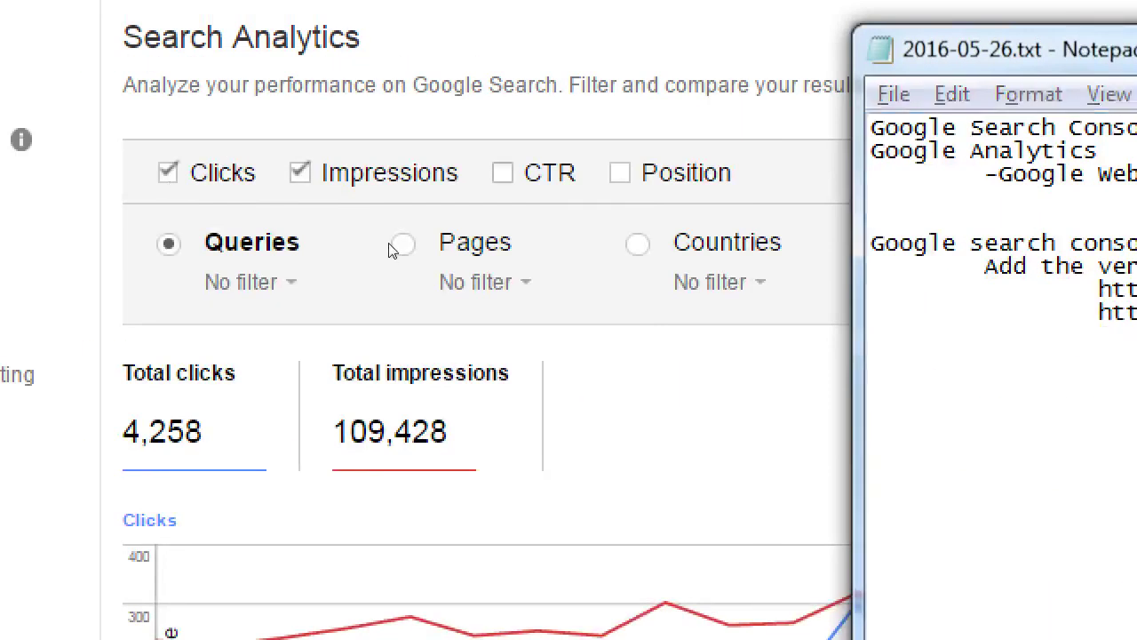
- Switch to the Search Analytics report in the browser and show the CTR metric together with clicks and impressions
{"action": "left_click", "coordinate": [134, 129]}
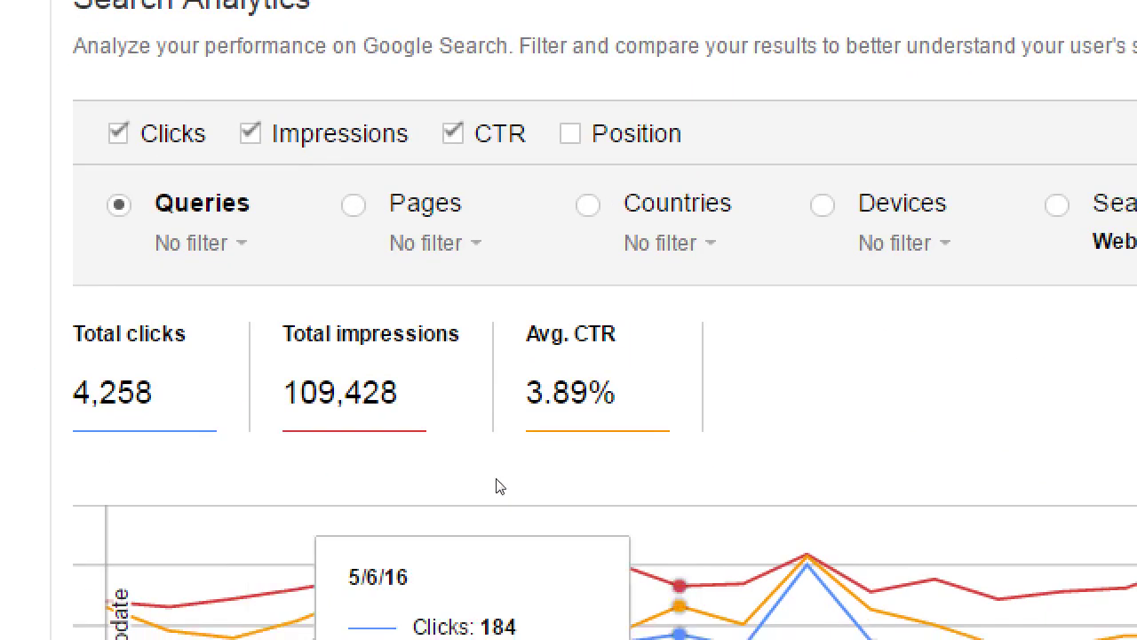
- Switch to the Notepad notes and complete the CTR line with "Click-Through Rate - C/I"
{"action": "key", "text": "alt+Tab"}
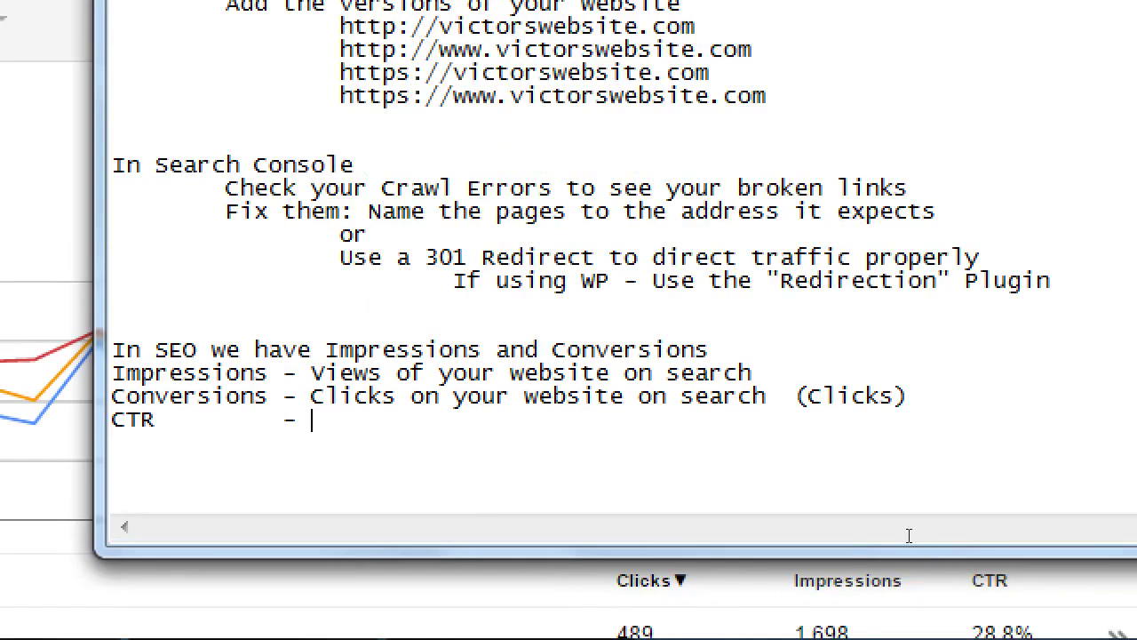
{"action": "type", "text": "T"}
{"action": "key", "text": "BackSpace"}
{"action": "type", "text": ";c"}
{"action": "key", "text": "BackSpace"}
{"action": "key", "text": "BackSpace"}
{"action": "type", "text": "Click-Through Rat"}
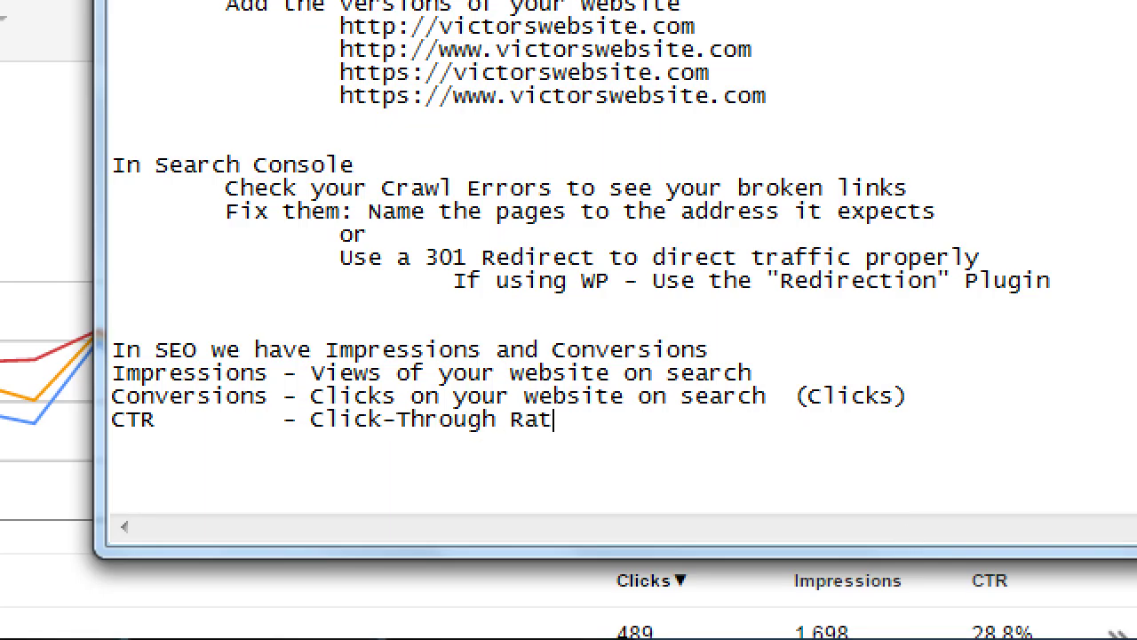
{"action": "type", "text": "e"}
{"action": "type", "text": "- C"}
{"action": "key", "text": "BackSpace"}
{"action": "type", "text": "/I"}
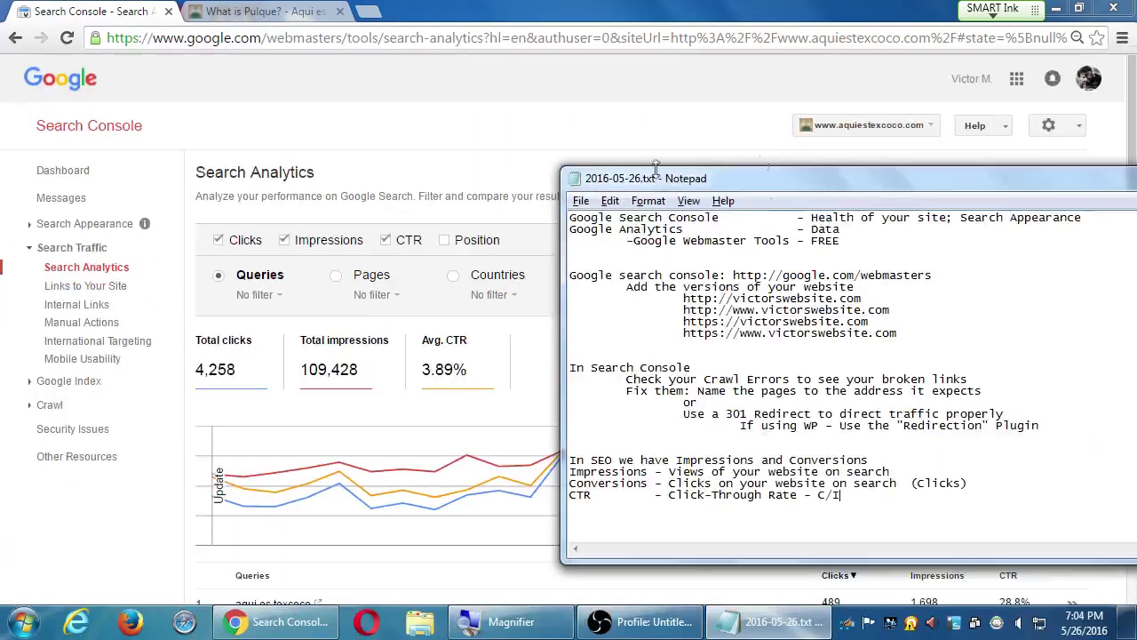
- Return to the Search Analytics report and show the Position metric alongside clicks, impressions and CTR
{"action": "left_click", "coordinate": [569, 139]}
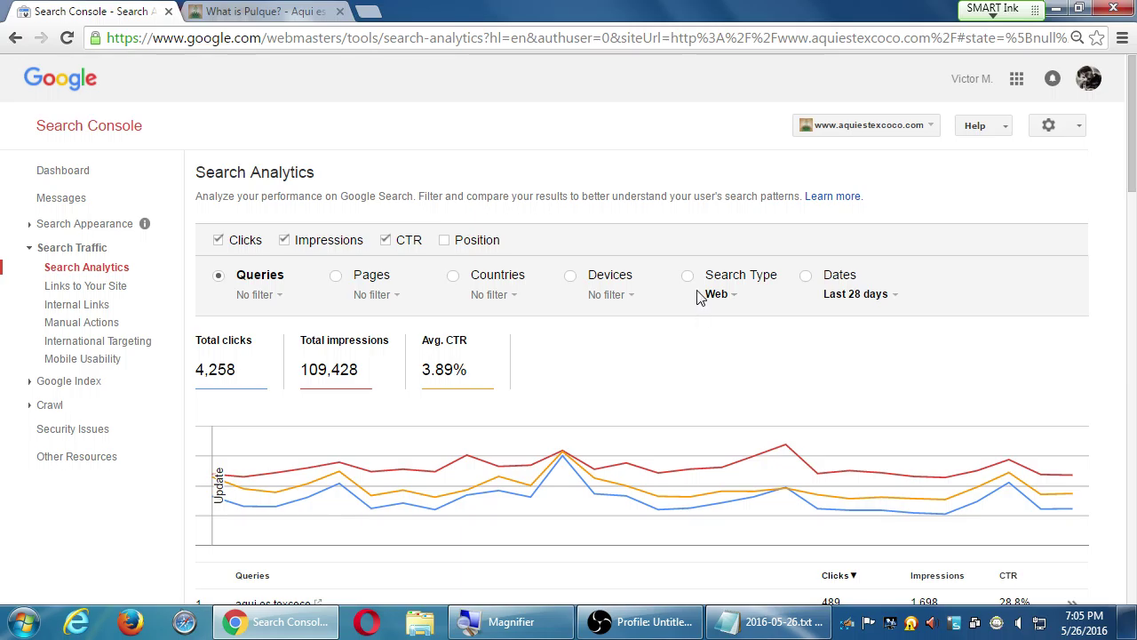
{"action": "left_click", "coordinate": [446, 242]}
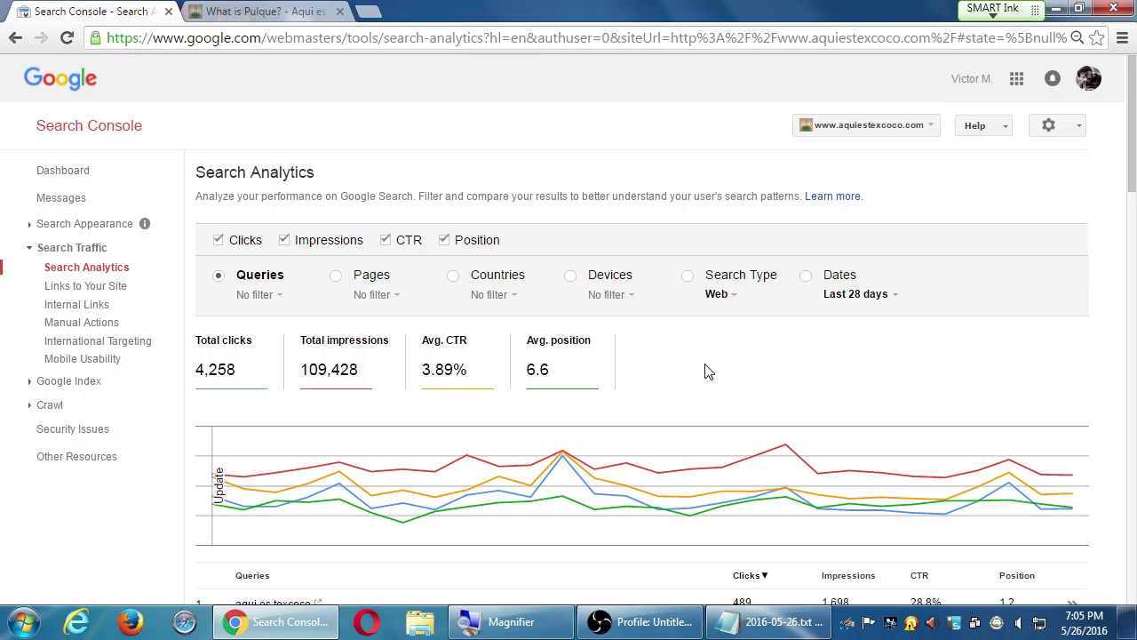
{"action": "scroll", "coordinate": [725, 330], "scroll_direction": "down", "scroll_amount": 6}
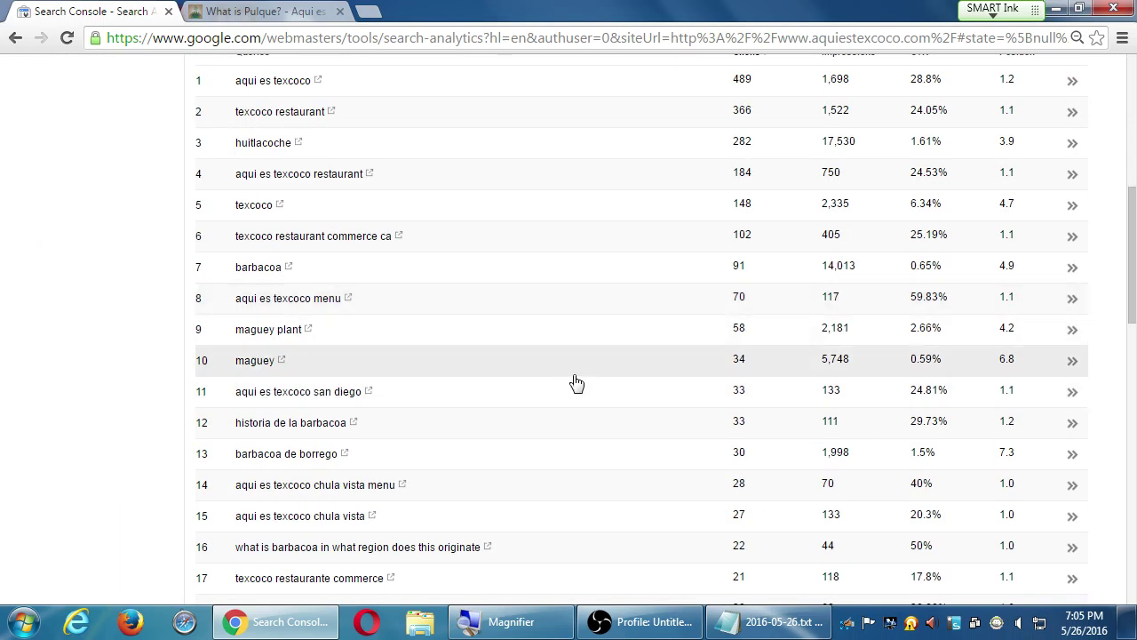
{"action": "scroll", "coordinate": [575, 382], "scroll_direction": "up", "scroll_amount": 6}
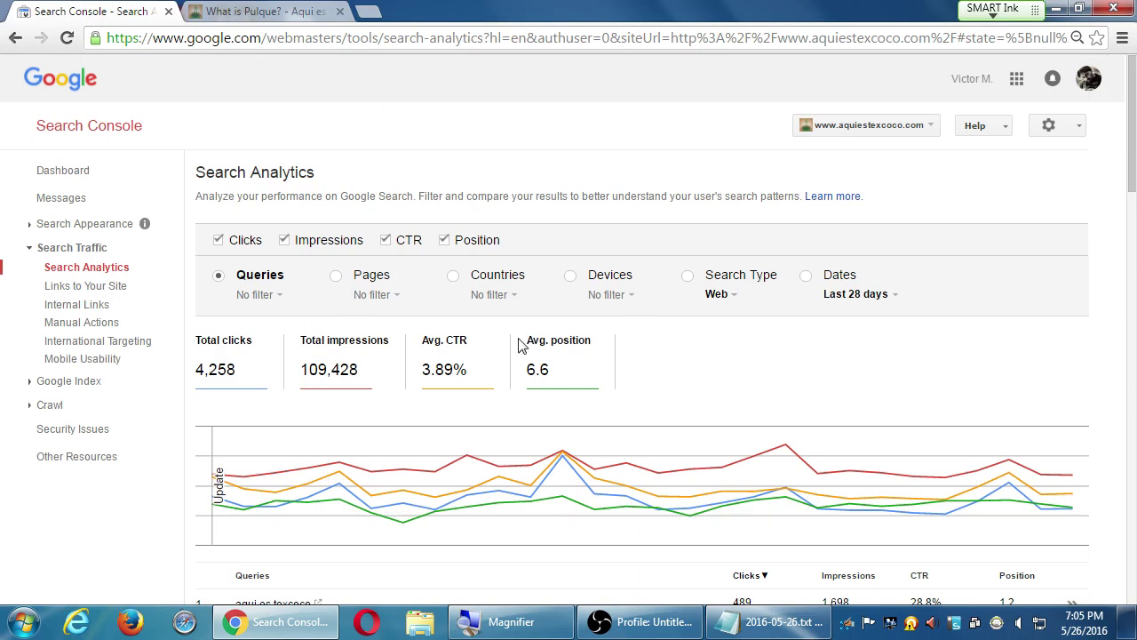
- Examine the list of search queries ordered by clicks, comparing their impressions, CTR and position
{"action": "scroll", "coordinate": [519, 345], "scroll_direction": "down", "scroll_amount": 2}
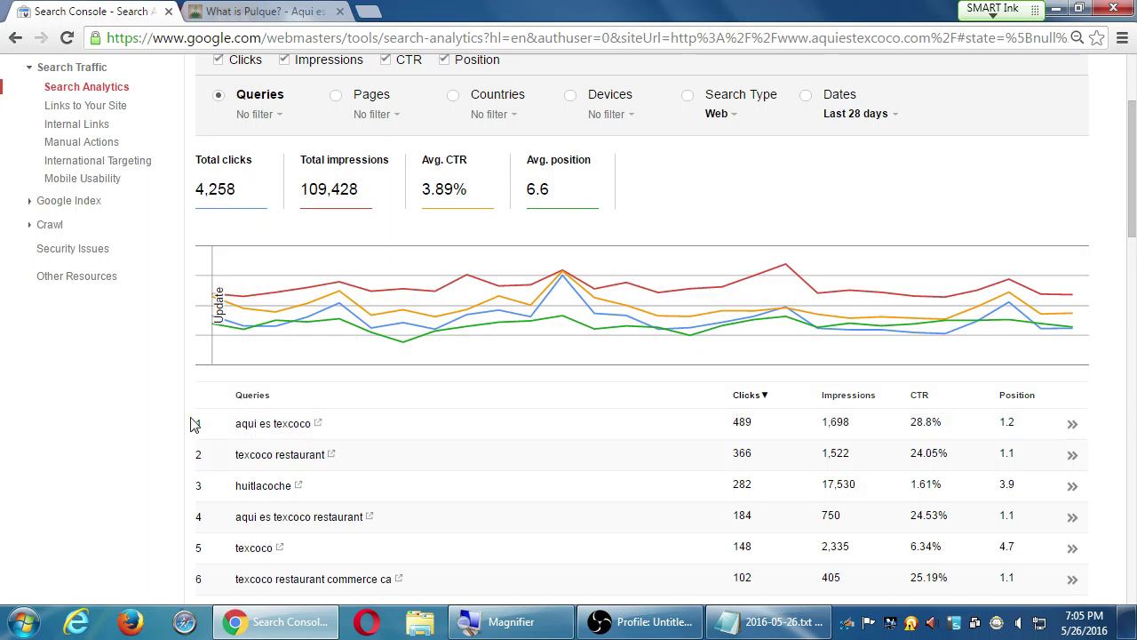
{"action": "scroll", "coordinate": [213, 470], "scroll_direction": "down", "scroll_amount": 3}
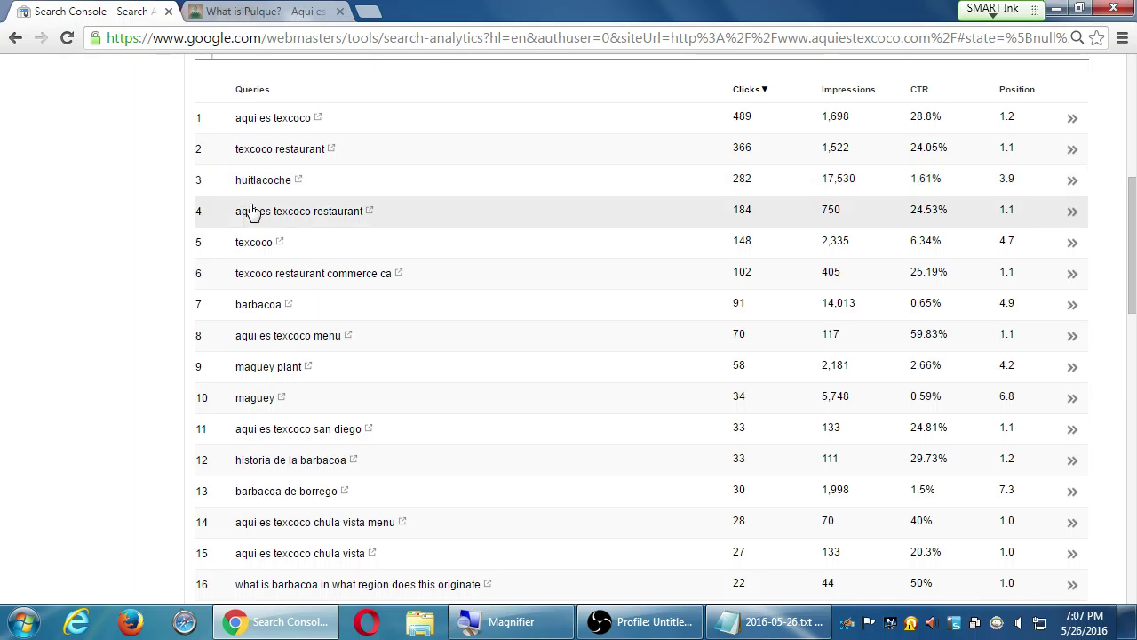
{"action": "scroll", "coordinate": [290, 526], "scroll_direction": "down", "scroll_amount": 2}
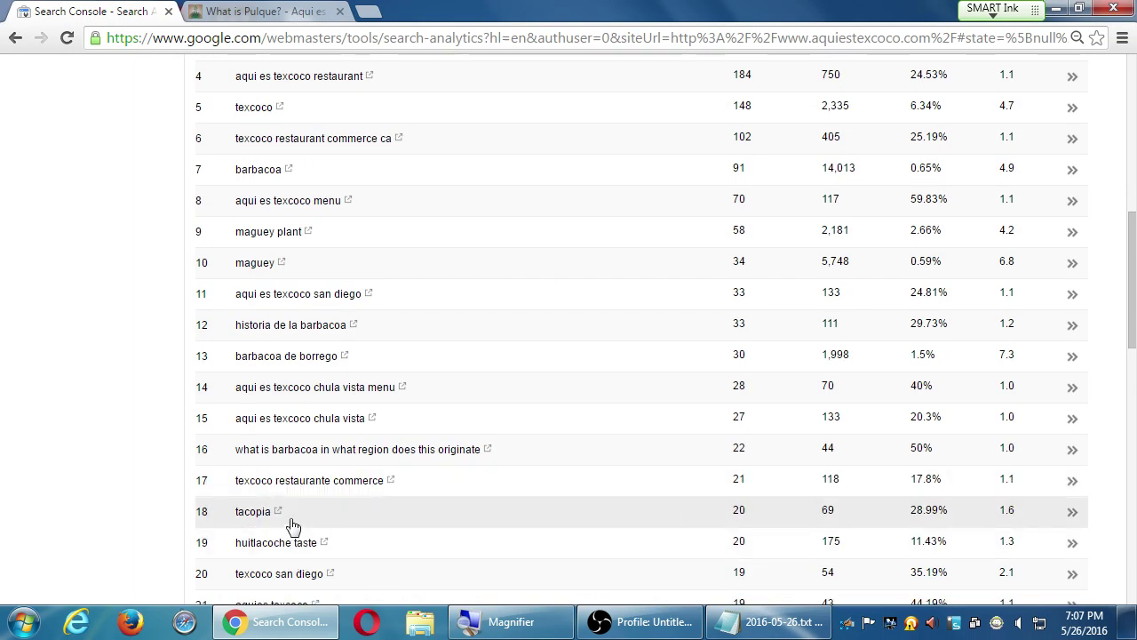
{"action": "scroll", "coordinate": [293, 525], "scroll_direction": "down", "scroll_amount": 2}
{"action": "scroll", "coordinate": [293, 526], "scroll_direction": "down", "scroll_amount": 2}
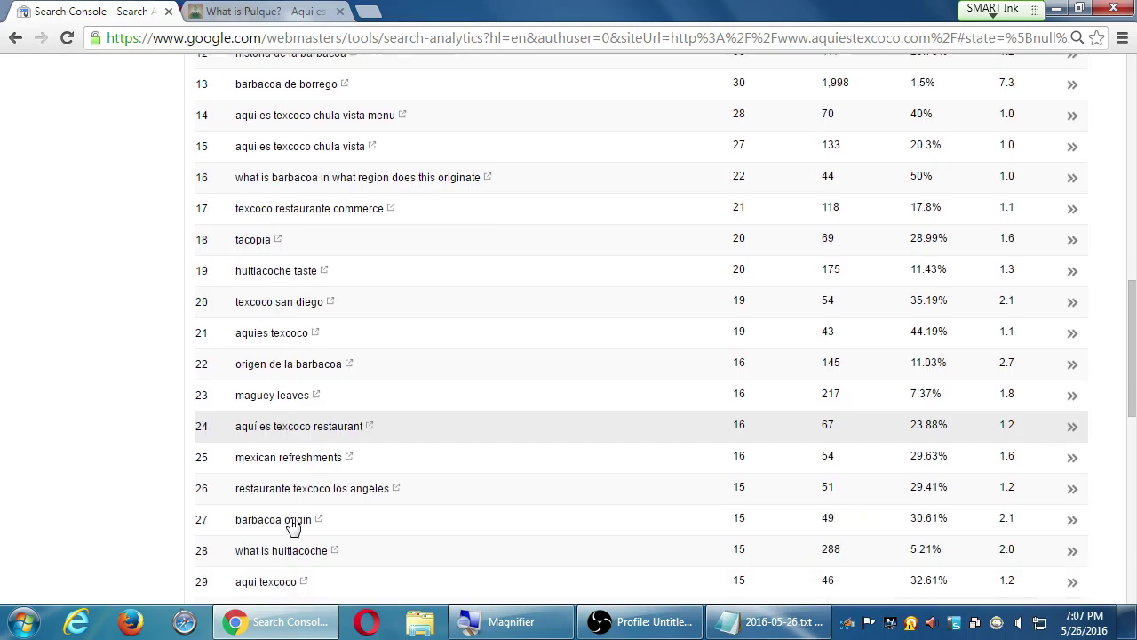
{"action": "scroll", "coordinate": [754, 457], "scroll_direction": "up", "scroll_amount": 10}
{"action": "scroll", "coordinate": [754, 479], "scroll_direction": "down", "scroll_amount": 5}
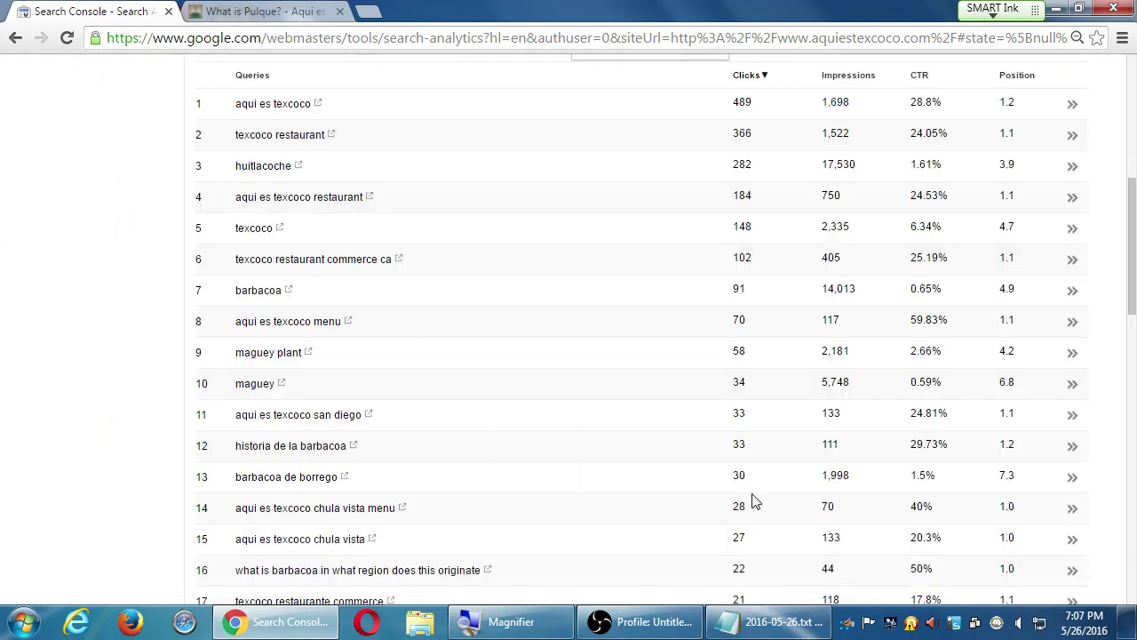
- Sort the queries by impressions, compare with the order by clicks, and return to the impressions order
{"action": "scroll", "coordinate": [767, 193], "scroll_direction": "up", "scroll_amount": 1}
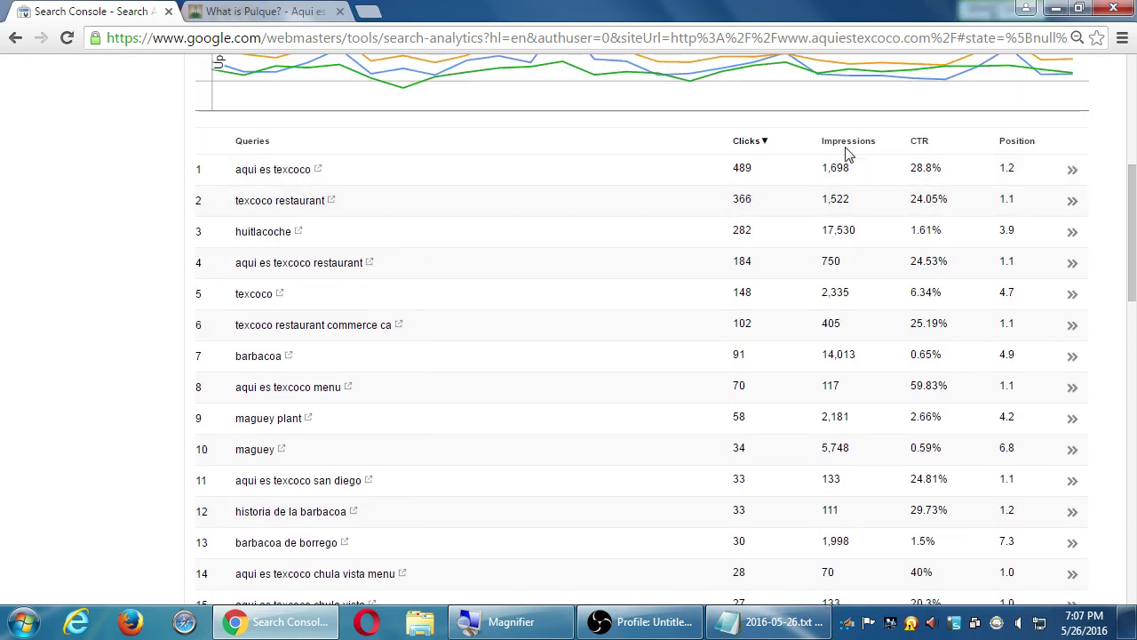
{"action": "left_click", "coordinate": [846, 146]}
{"action": "left_click", "coordinate": [849, 147]}
{"action": "left_click", "coordinate": [850, 147]}
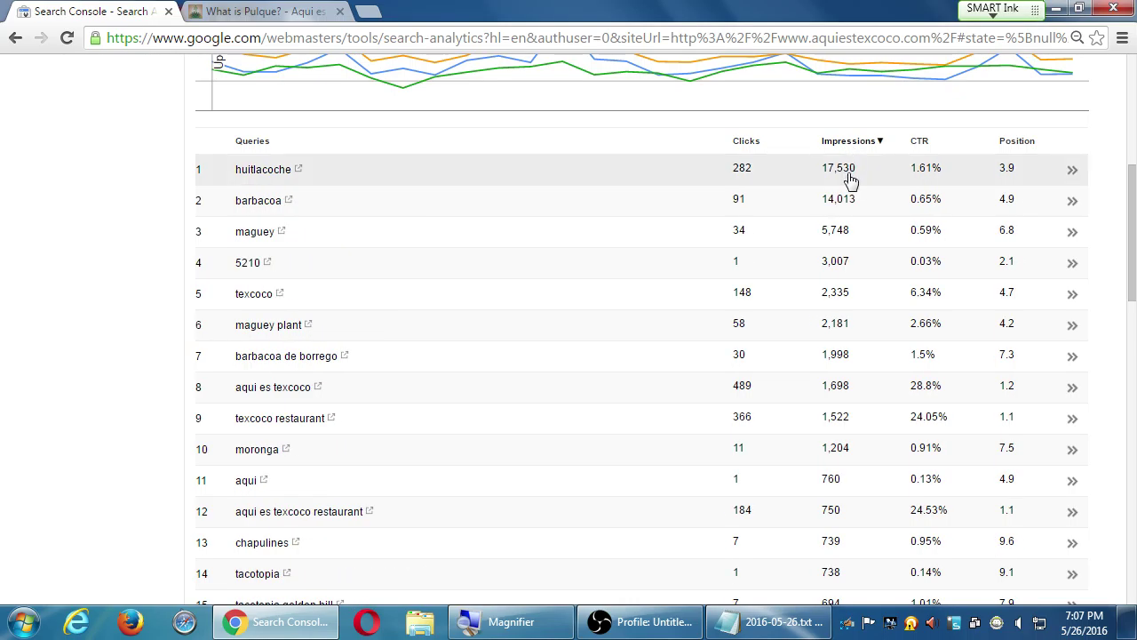
{"action": "left_click", "coordinate": [745, 144]}
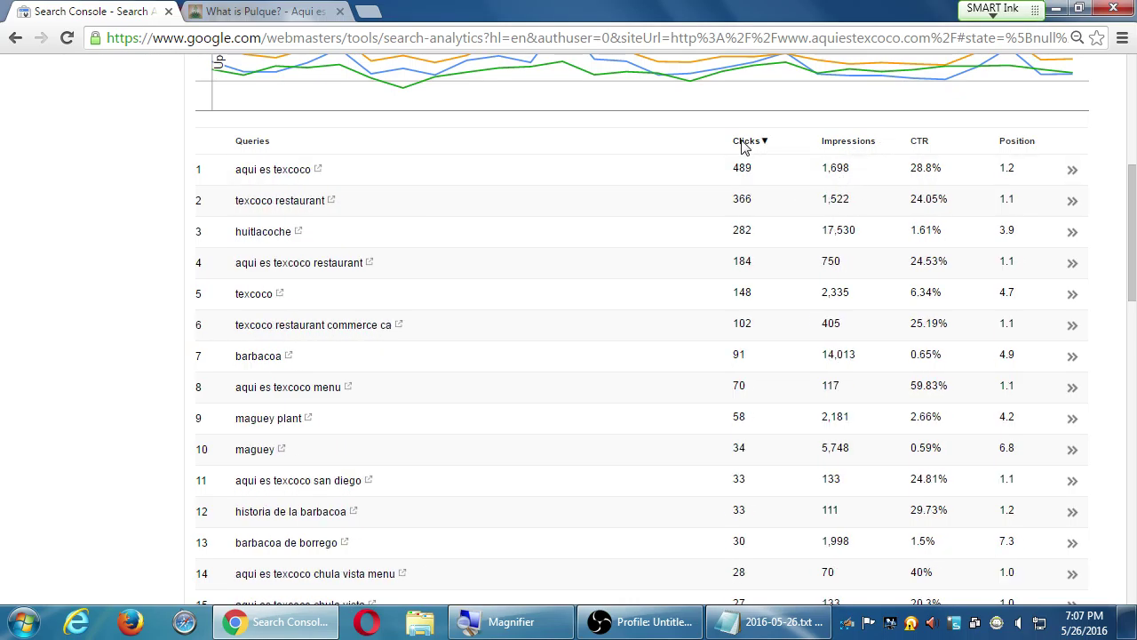
{"action": "key", "text": "alt+Left"}
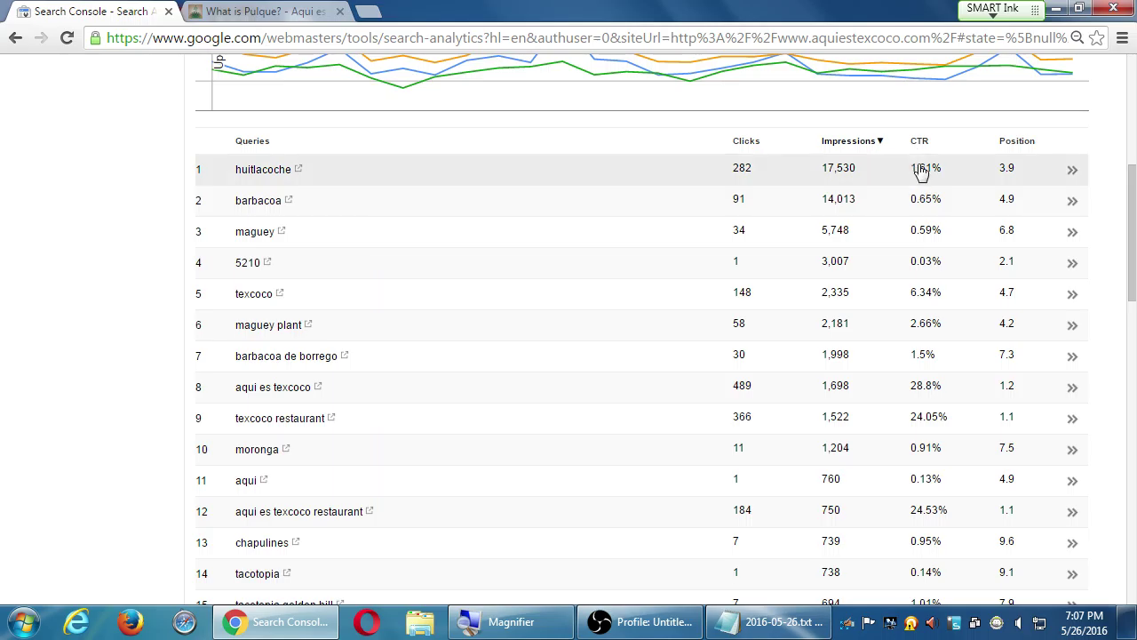
- Sort the queries by CTR and look through the 50 listed rows
{"action": "left_click", "coordinate": [916, 143]}
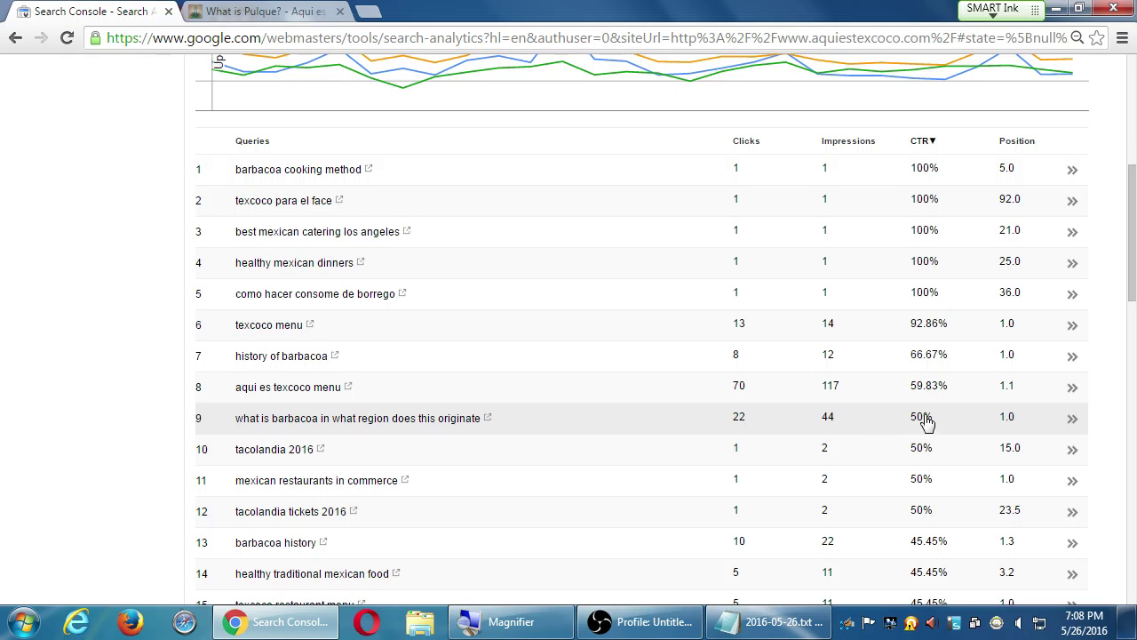
{"action": "scroll", "coordinate": [924, 422], "scroll_direction": "down", "scroll_amount": 13}
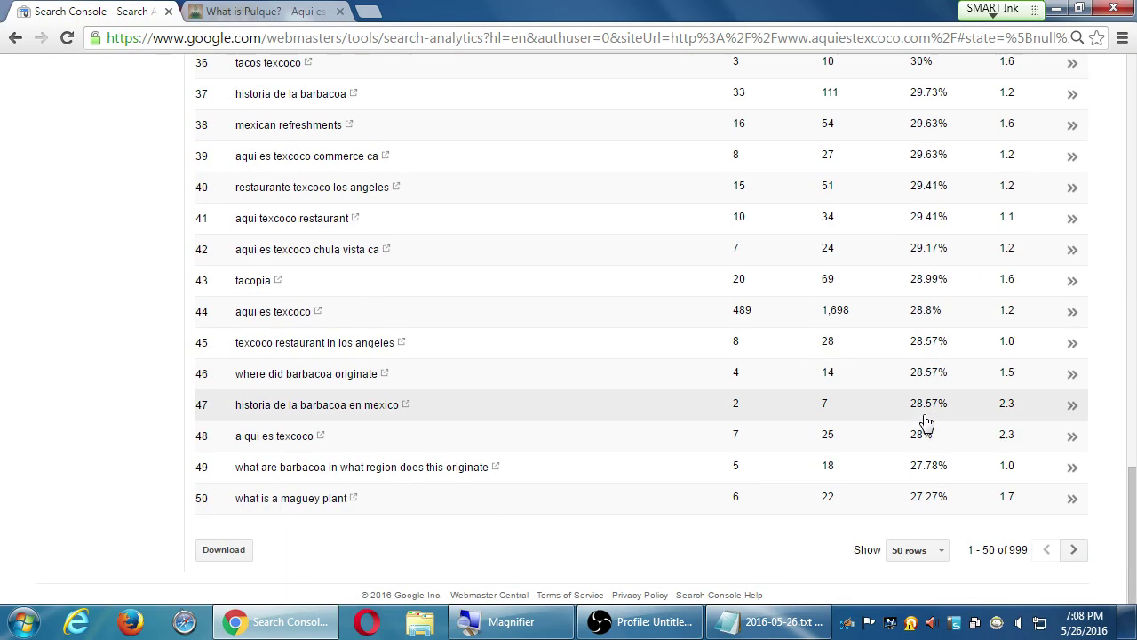
{"action": "scroll", "coordinate": [942, 423], "scroll_direction": "up", "scroll_amount": 15}
{"action": "scroll", "coordinate": [533, 524], "scroll_direction": "down", "scroll_amount": 3}
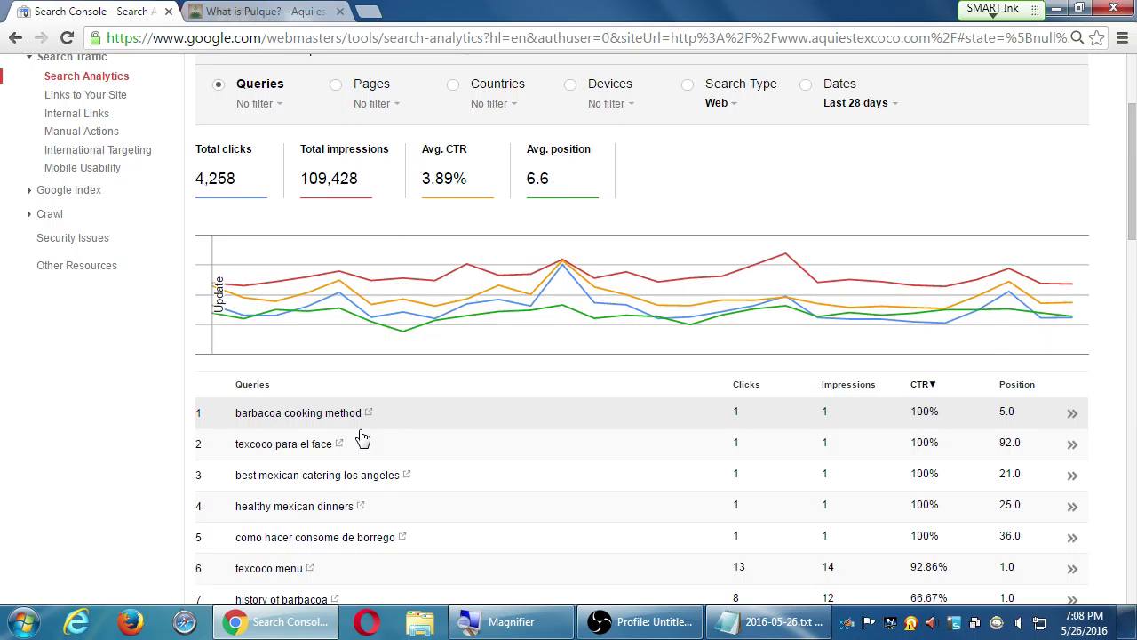
{"action": "scroll", "coordinate": [363, 437], "scroll_direction": "up", "scroll_amount": 2}
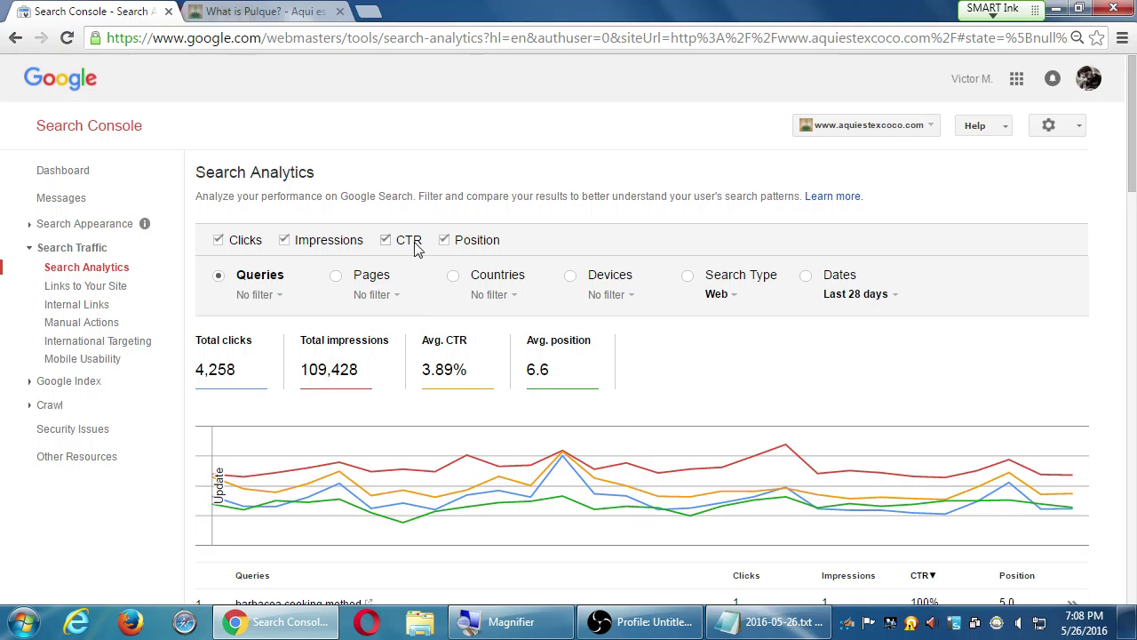
- Remove Position, CTR and Impressions from the report so only Clicks is shown, and review the top queries
{"action": "left_click", "coordinate": [446, 240]}
{"action": "left_click", "coordinate": [389, 243]}
{"action": "left_click", "coordinate": [290, 243]}
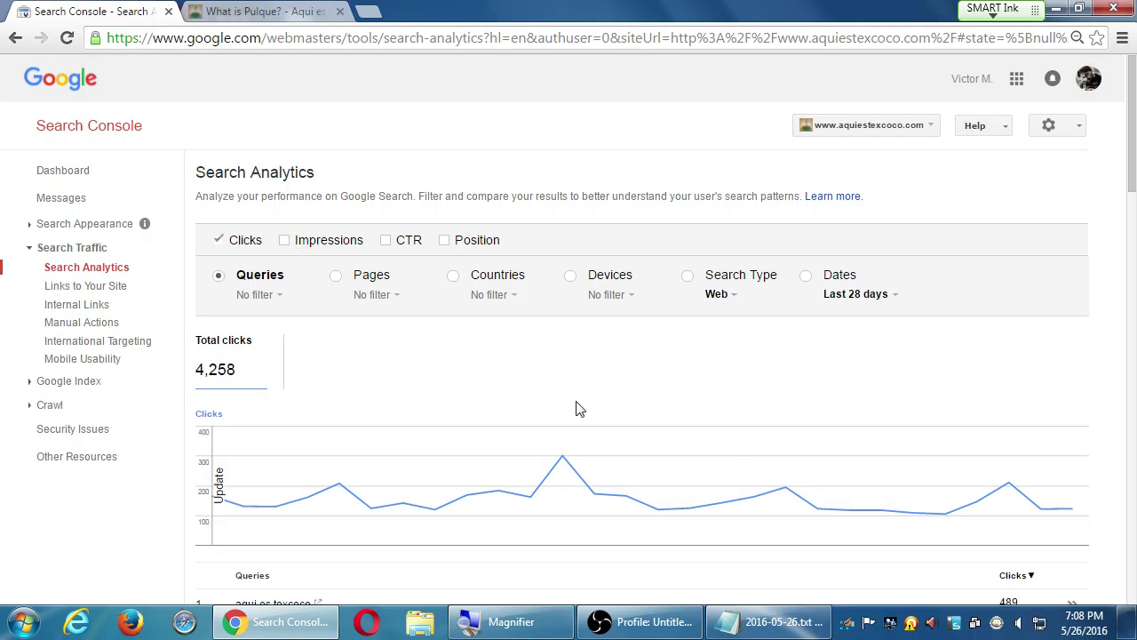
{"action": "scroll", "coordinate": [575, 405], "scroll_direction": "down", "scroll_amount": 3}
{"action": "scroll", "coordinate": [56, 485], "scroll_direction": "down", "scroll_amount": 1}
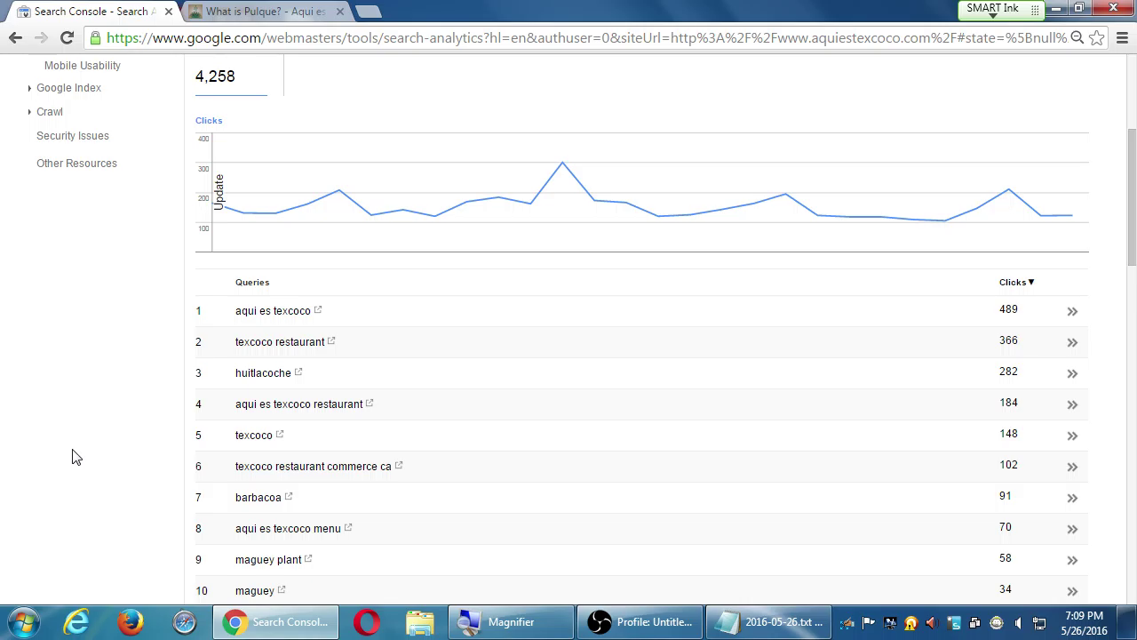
- Group the Search Analytics report by Pages instead of Queries and view the pages with the most clicks
{"action": "scroll", "coordinate": [617, 485], "scroll_direction": "up", "scroll_amount": 3}
{"action": "scroll", "coordinate": [622, 479], "scroll_direction": "down", "scroll_amount": 2}
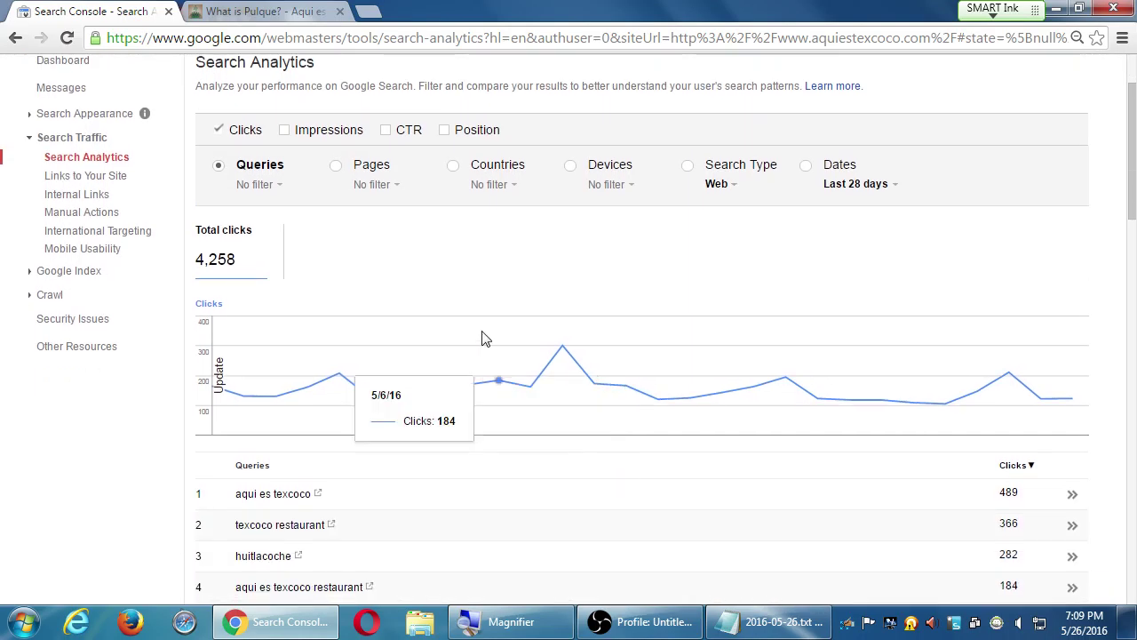
{"action": "left_click", "coordinate": [337, 168]}
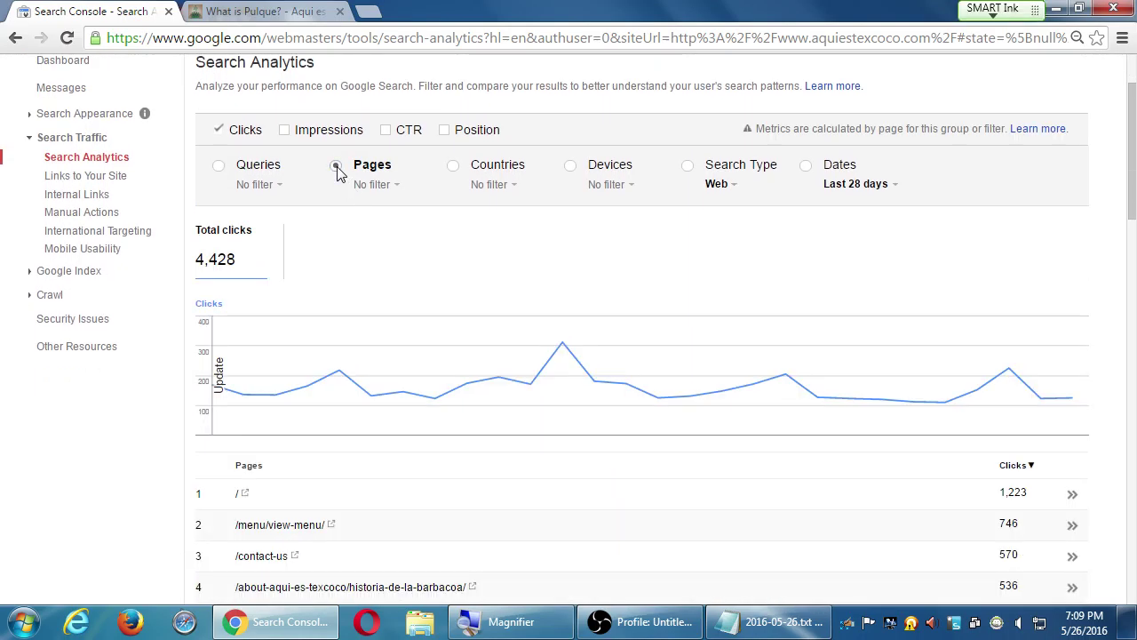
{"action": "scroll", "coordinate": [113, 553], "scroll_direction": "down", "scroll_amount": 1}
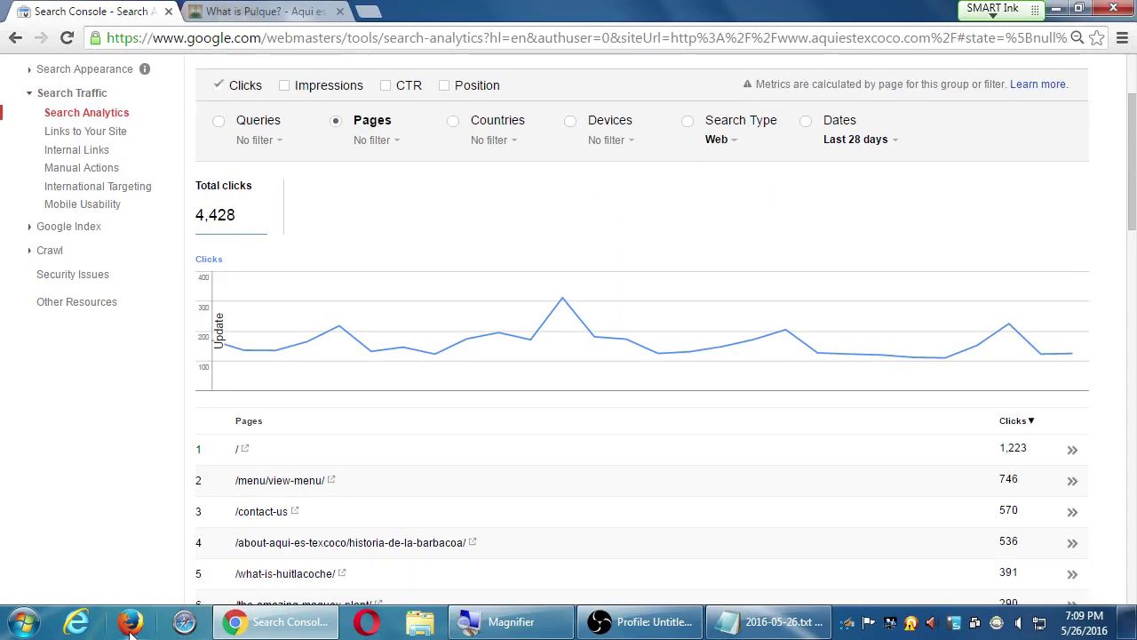
- Switch to Firefox and open the Google home page
{"action": "left_click", "coordinate": [131, 625]}
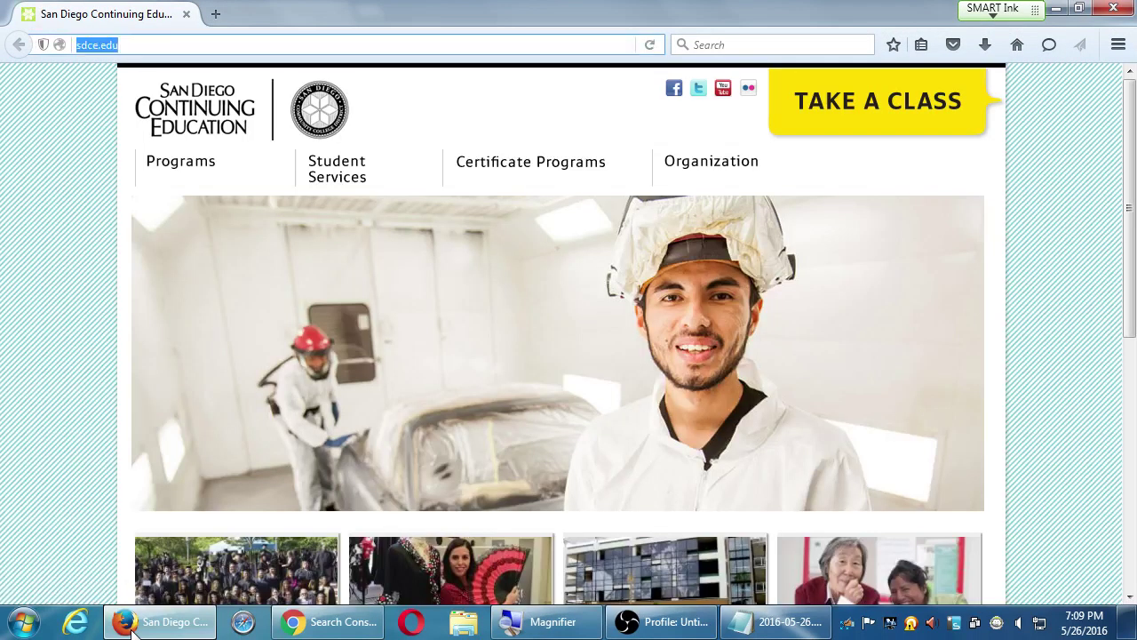
{"action": "type", "text": "google"}
{"action": "key", "text": "ctrl+Return"}
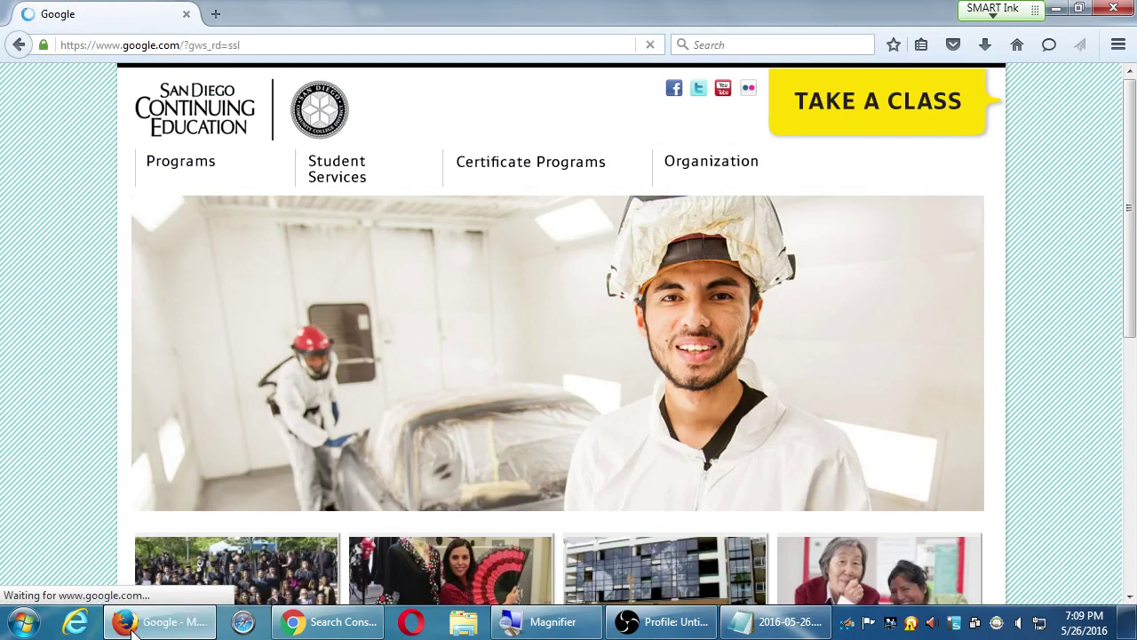
- Search Google for "what is huitlacoche"
{"action": "type", "text": "what is qui"}
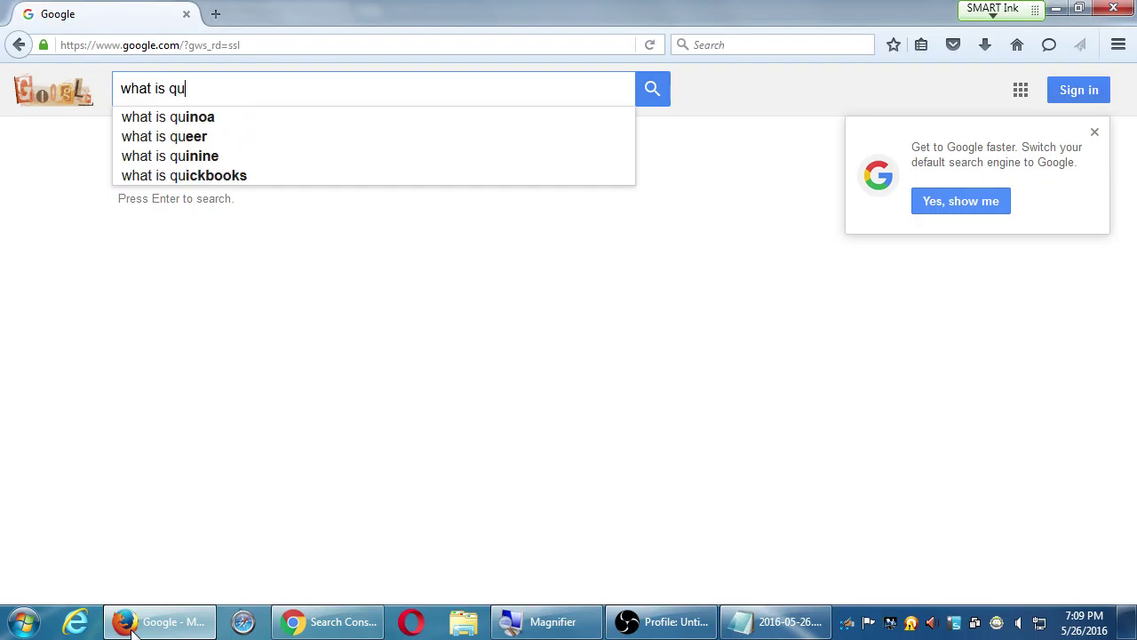
{"action": "key", "text": "BackSpace"}
{"action": "key", "text": "BackSpace"}
{"action": "key", "text": "BackSpace"}
{"action": "type", "text": "huit"}
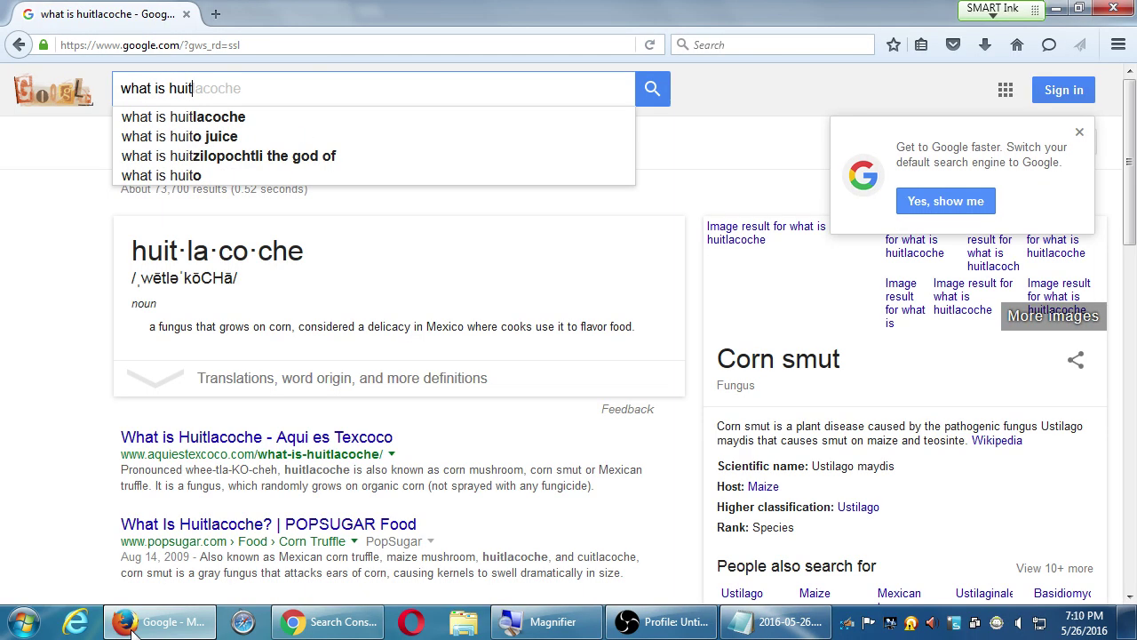
{"action": "left_click", "coordinate": [187, 117]}
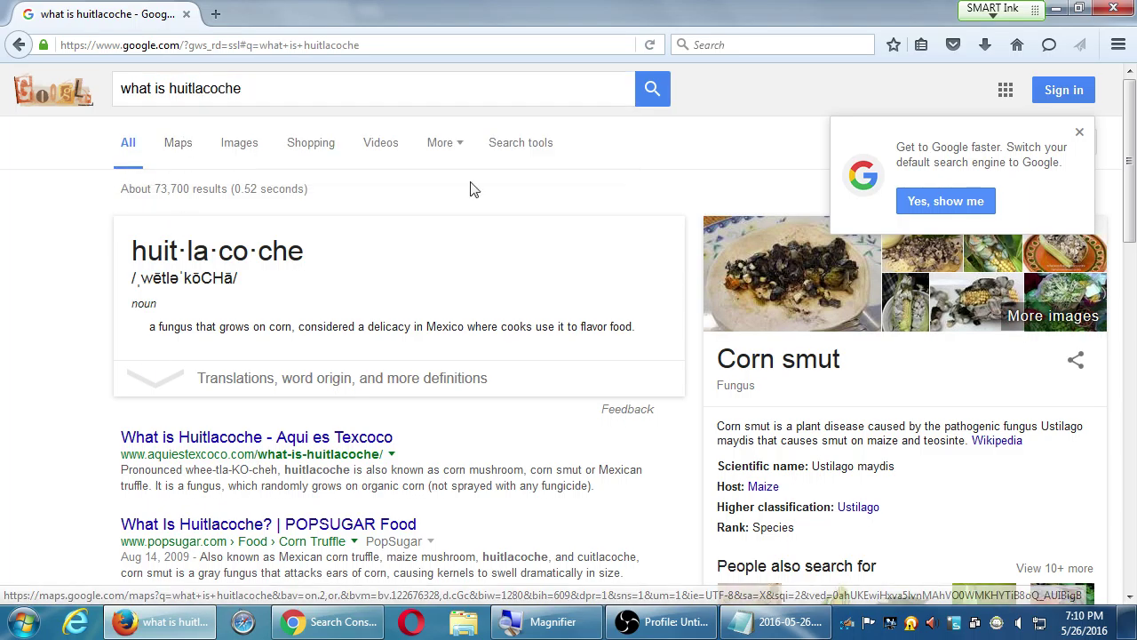
- Examine the search results for huitlacoche to compare the Aqui es Texcoco listing with the competing pages
{"action": "scroll", "coordinate": [66, 409], "scroll_direction": "down", "scroll_amount": 1}
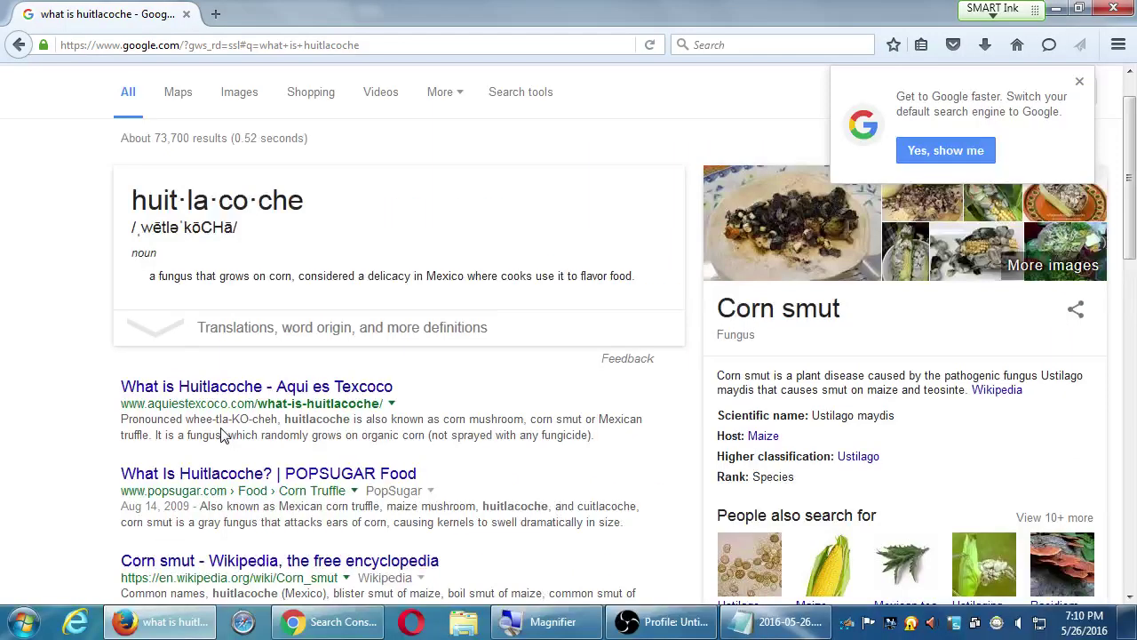
{"action": "scroll", "coordinate": [364, 455], "scroll_direction": "down", "scroll_amount": 3}
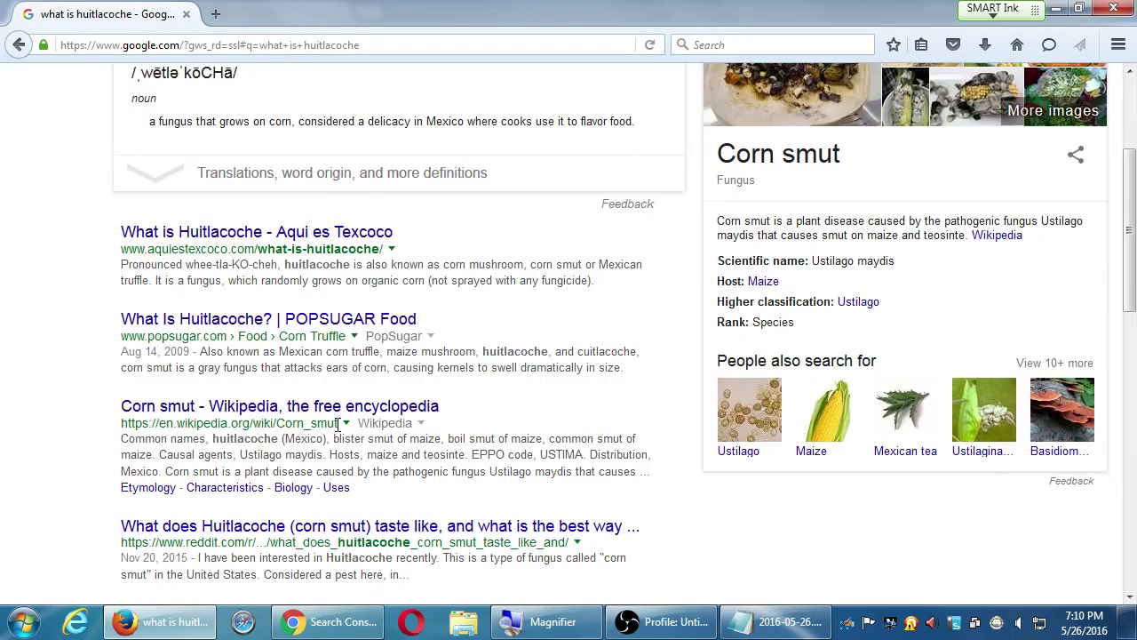
{"action": "scroll", "coordinate": [78, 452], "scroll_direction": "down", "scroll_amount": 4}
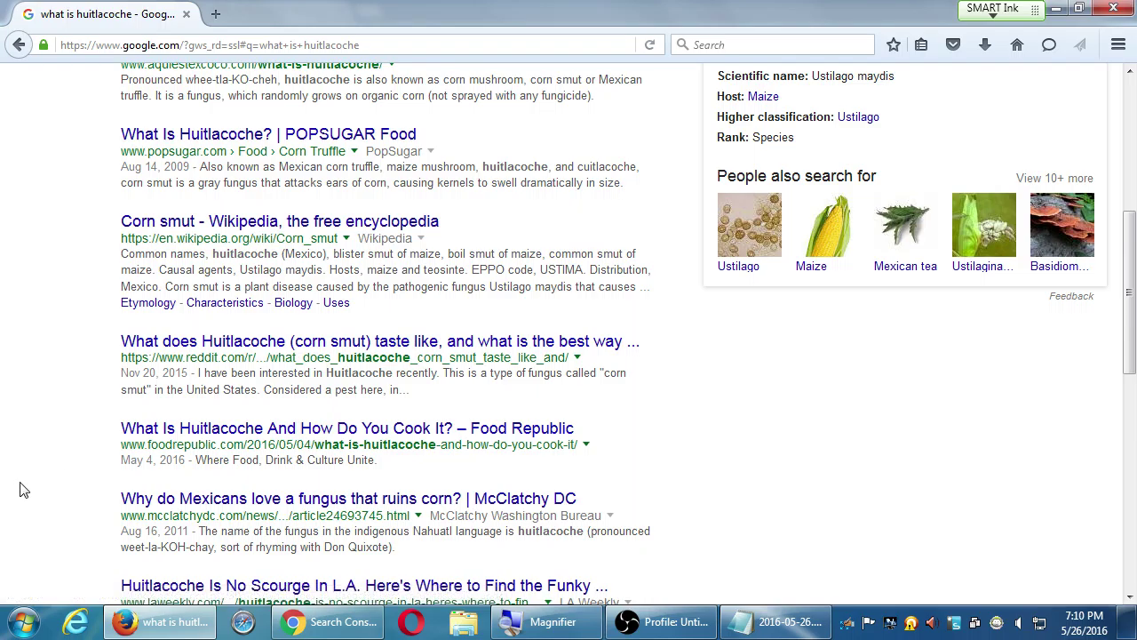
{"action": "scroll", "coordinate": [21, 493], "scroll_direction": "down", "scroll_amount": 2}
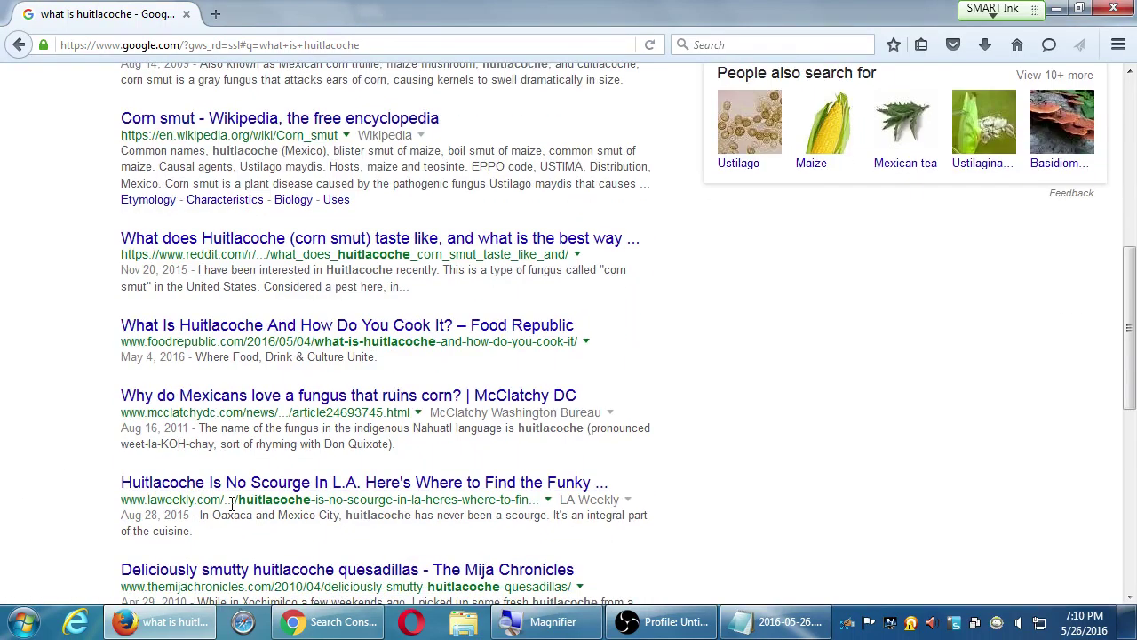
{"action": "scroll", "coordinate": [231, 504], "scroll_direction": "up", "scroll_amount": 10}
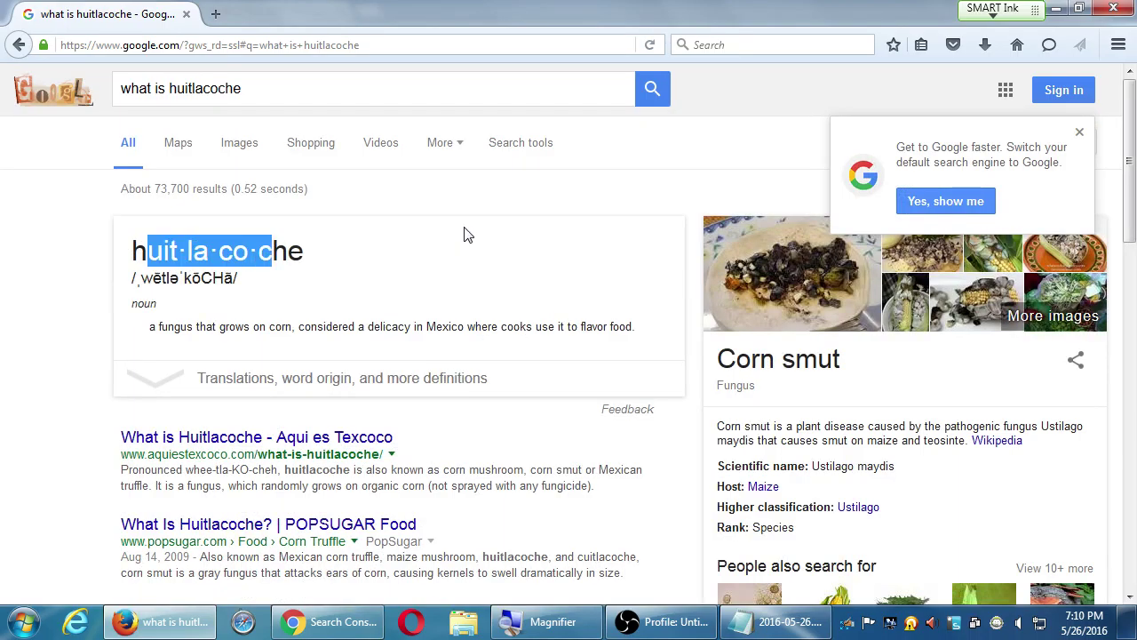
- Switch back to Search Console in Chrome and view the Search Analytics clicks grouped by Countries and by Devices
{"action": "left_click", "coordinate": [1055, 8]}
{"action": "scroll", "coordinate": [427, 206], "scroll_direction": "up", "scroll_amount": 1}
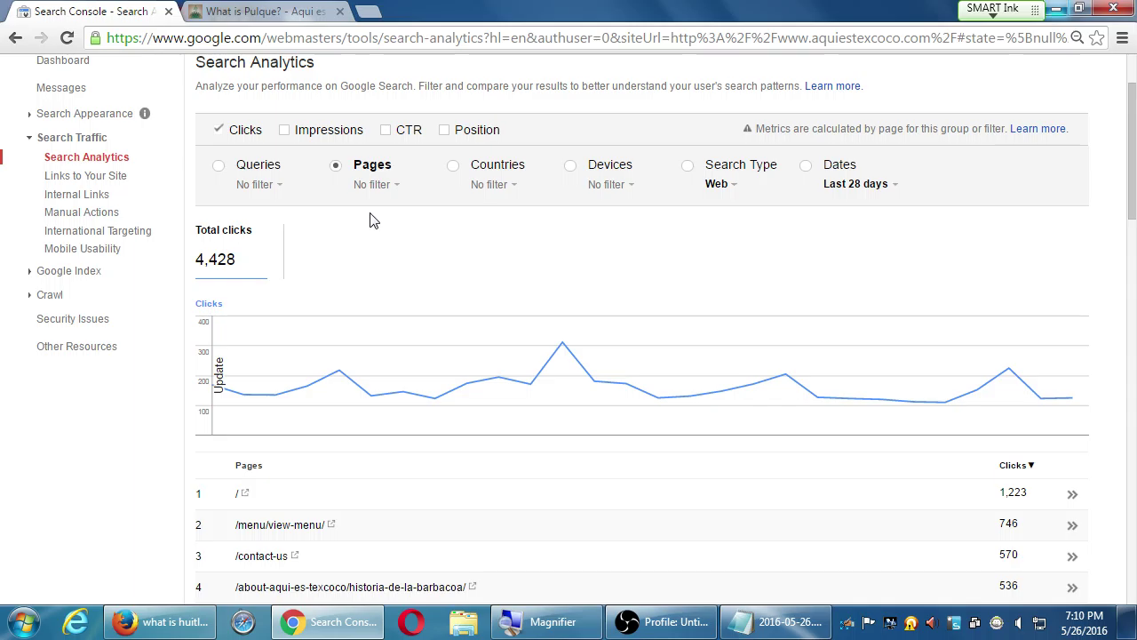
{"action": "left_click", "coordinate": [393, 190]}
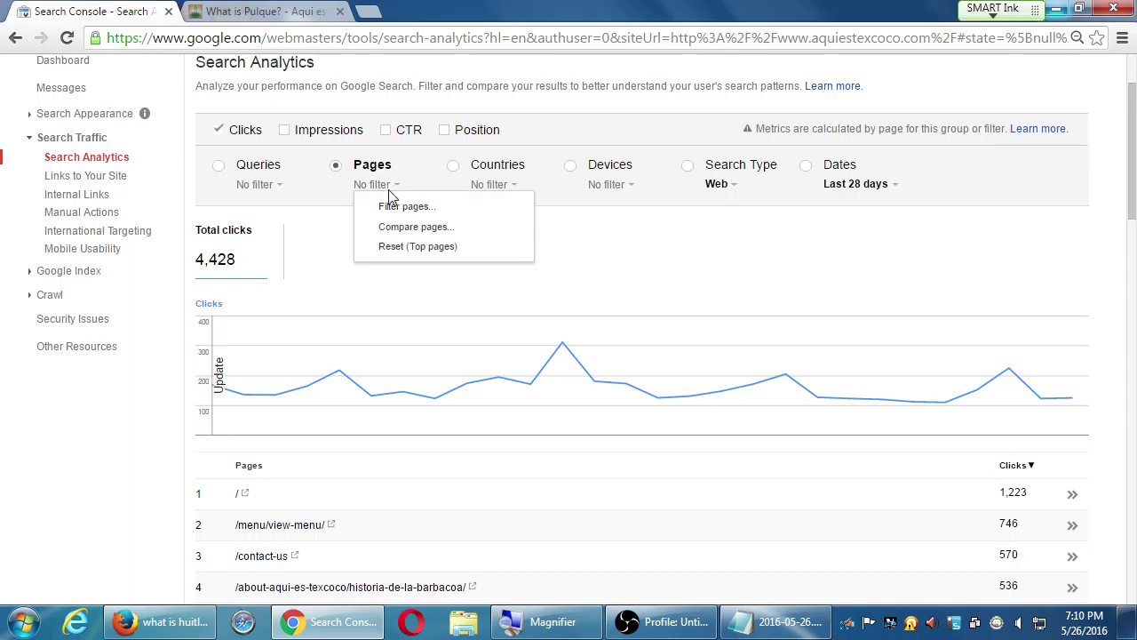
{"action": "left_click", "coordinate": [453, 167]}
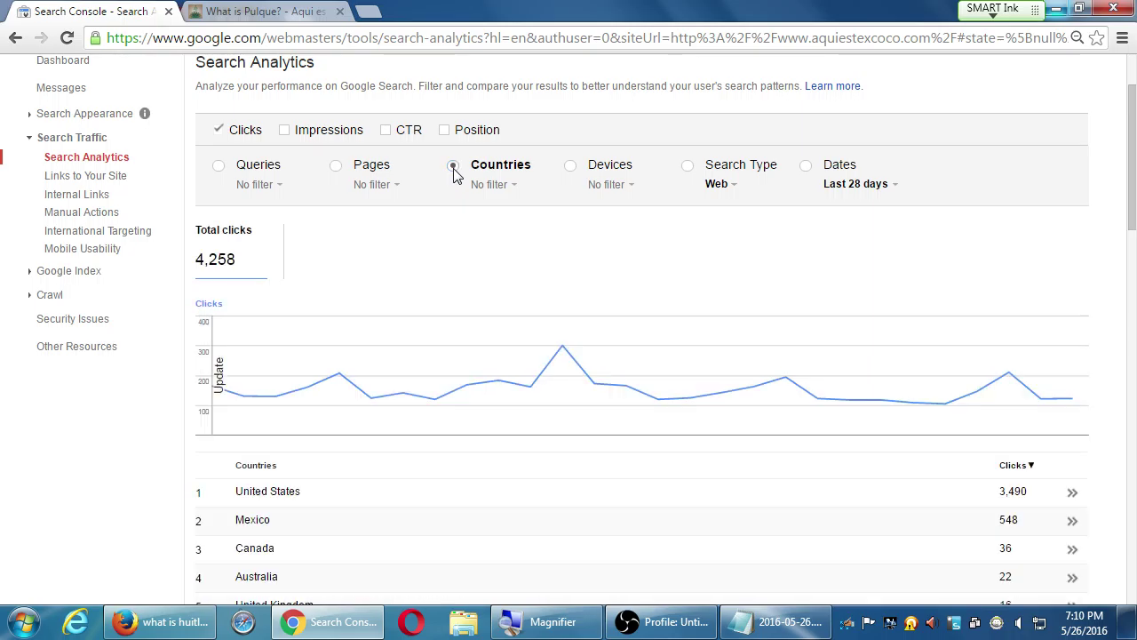
{"action": "scroll", "coordinate": [477, 263], "scroll_direction": "down", "scroll_amount": 1}
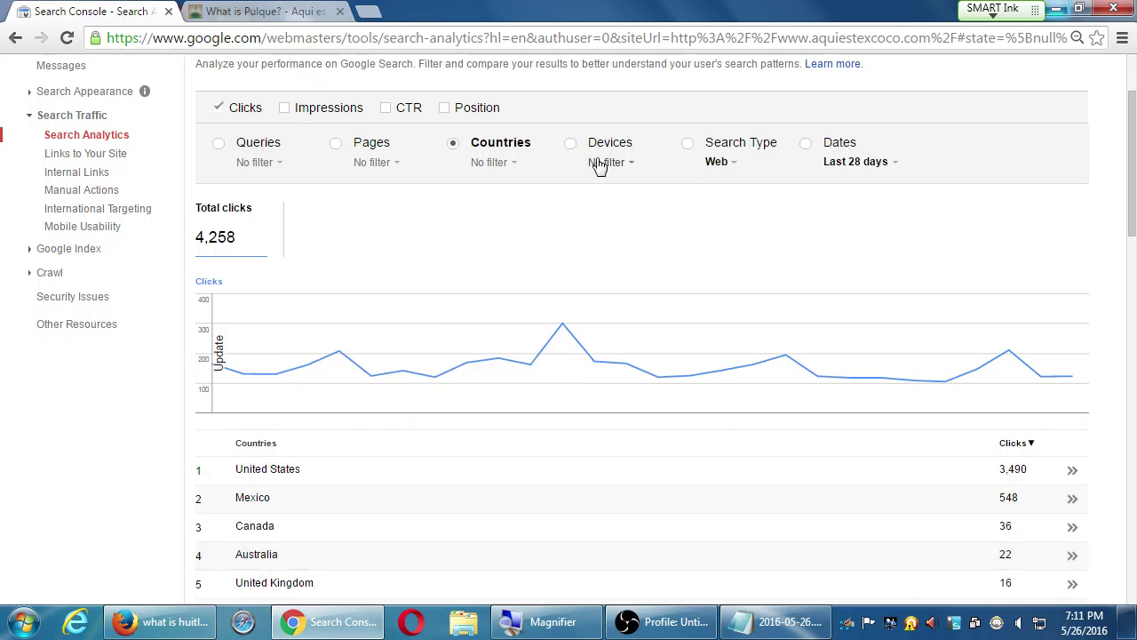
{"action": "left_click", "coordinate": [569, 148]}
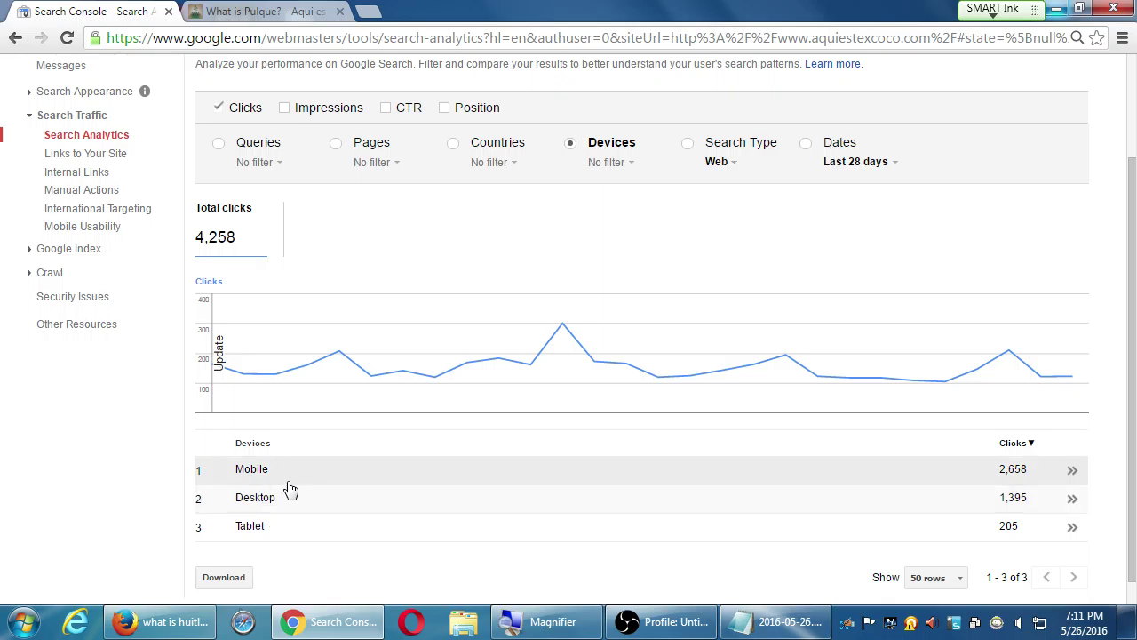
{"action": "scroll", "coordinate": [311, 470], "scroll_direction": "up", "scroll_amount": 2}
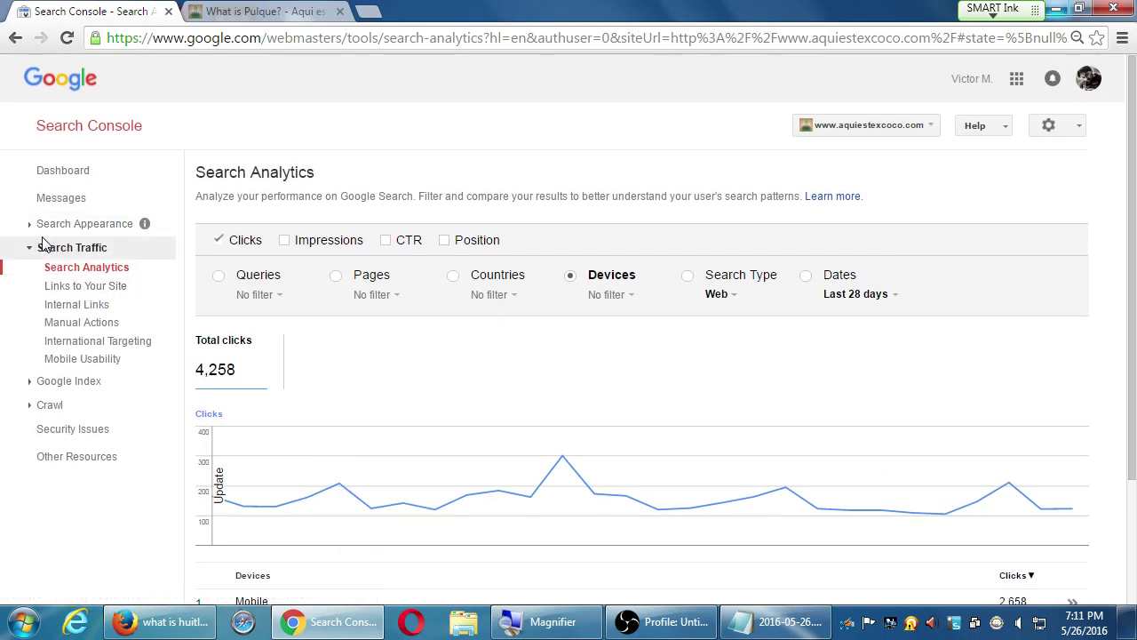
- Open the Crawl Errors report from the Dashboard and view the URL errors for Desktop and Smartphone
{"action": "left_click", "coordinate": [42, 373]}
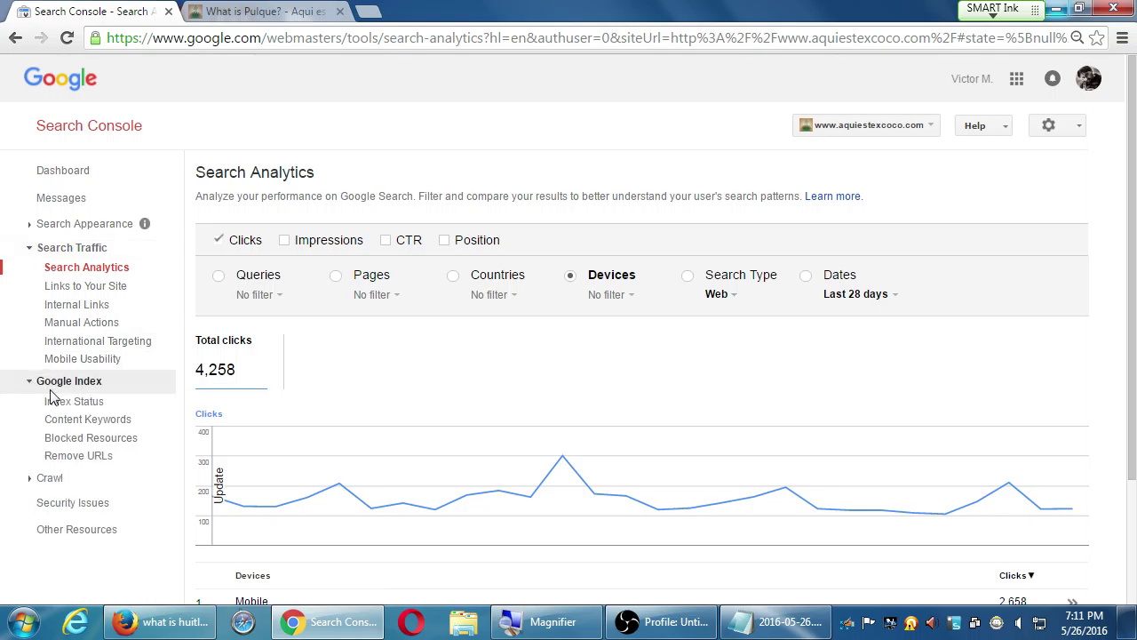
{"action": "left_click", "coordinate": [56, 173]}
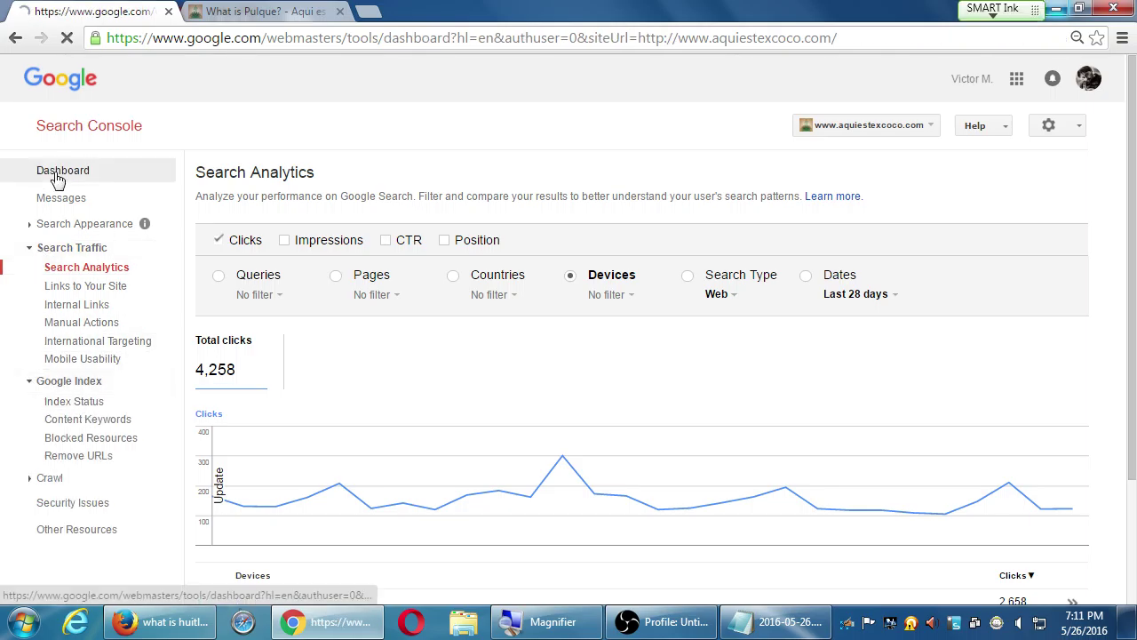
{"action": "left_click", "coordinate": [339, 321]}
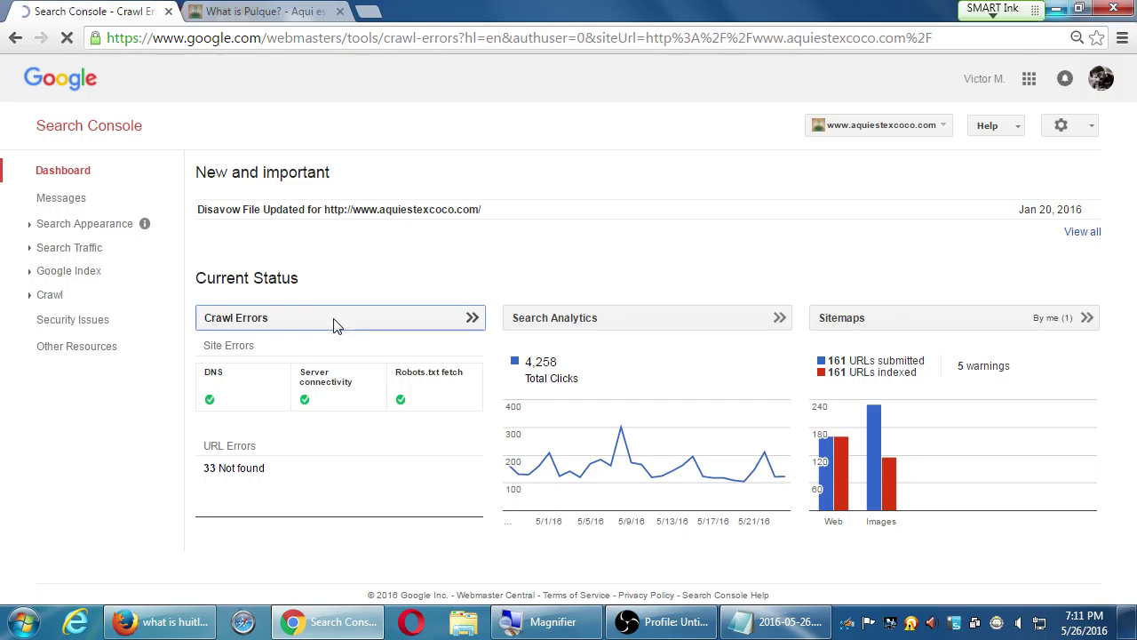
{"action": "scroll", "coordinate": [396, 400], "scroll_direction": "down", "scroll_amount": 2}
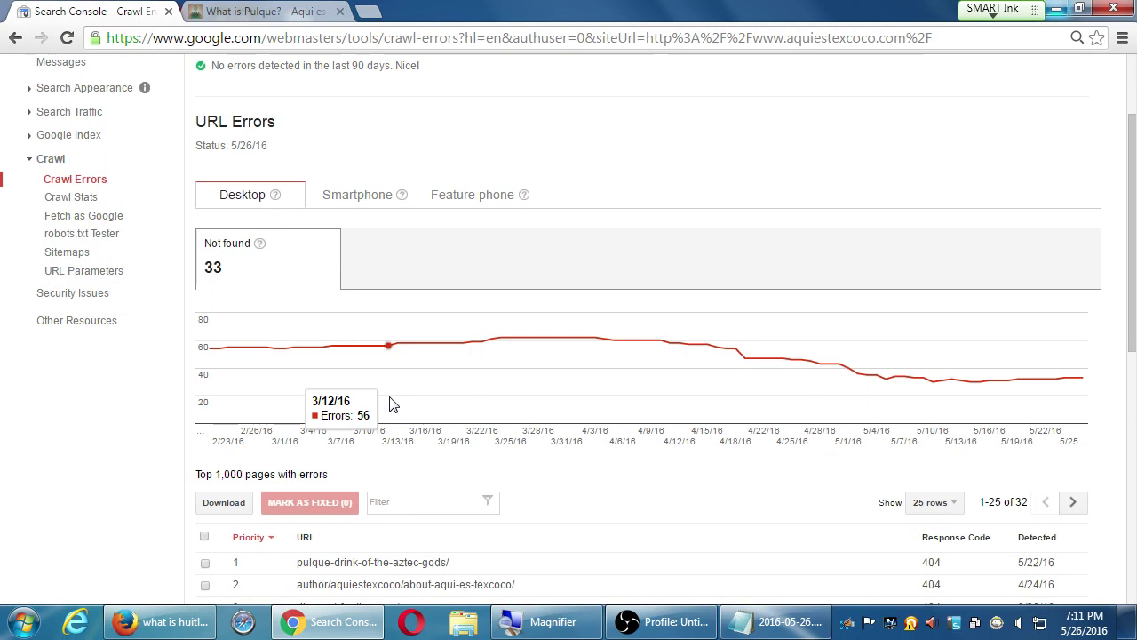
{"action": "left_click", "coordinate": [355, 197]}
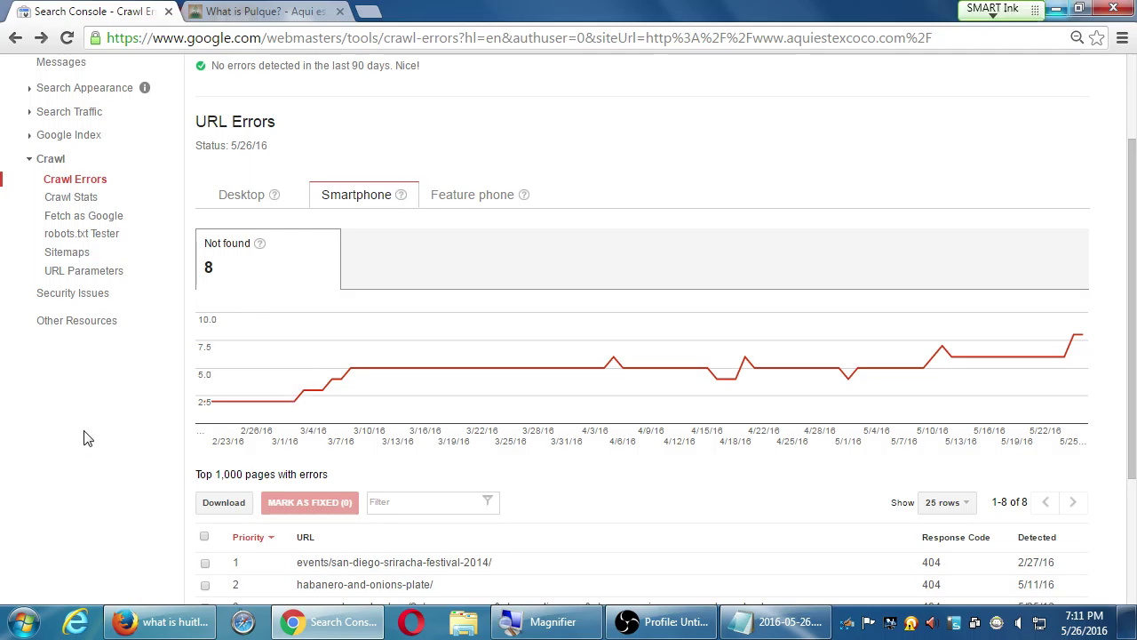
- Return to Search Analytics, group the report by Search Type and look at its filter options
{"action": "left_click", "coordinate": [71, 247]}
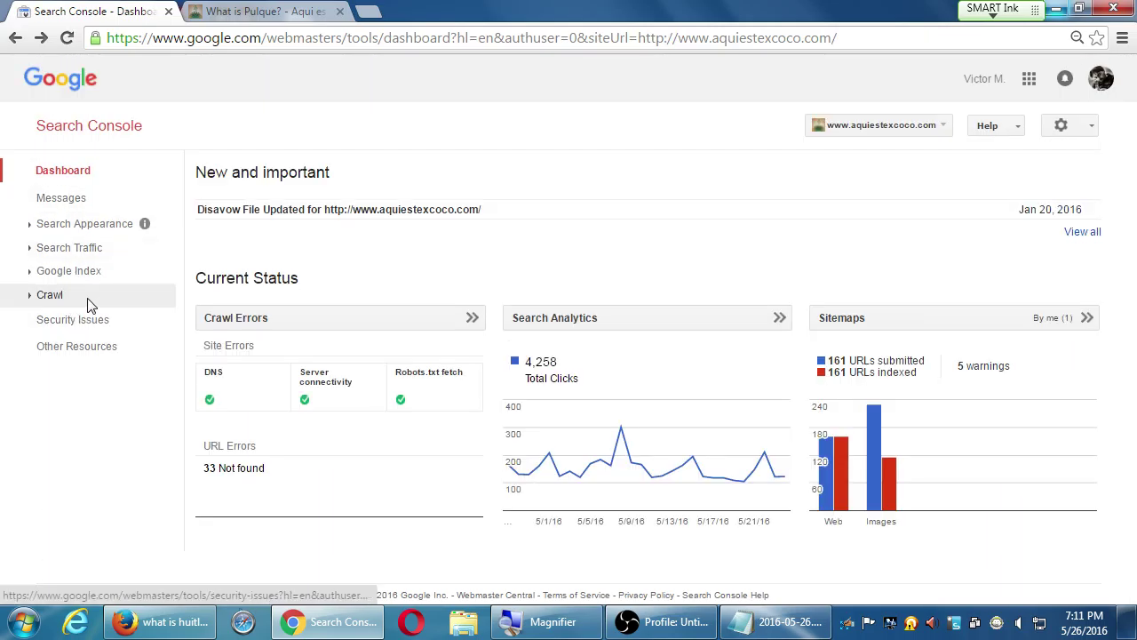
{"action": "scroll", "coordinate": [586, 347], "scroll_direction": "down", "scroll_amount": 3}
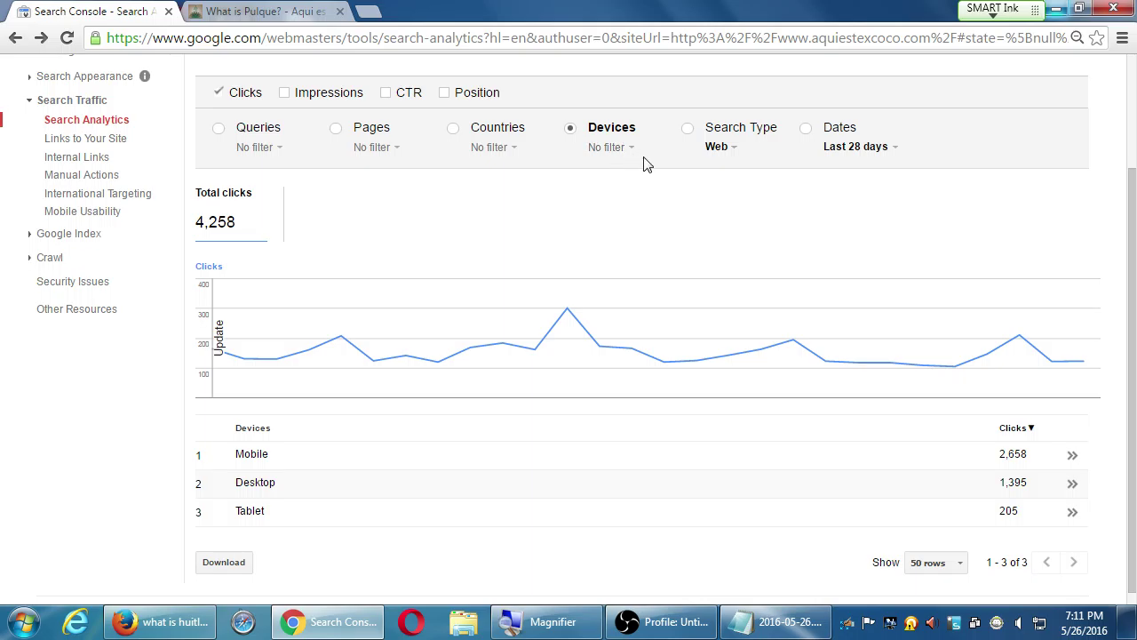
{"action": "left_click", "coordinate": [687, 129]}
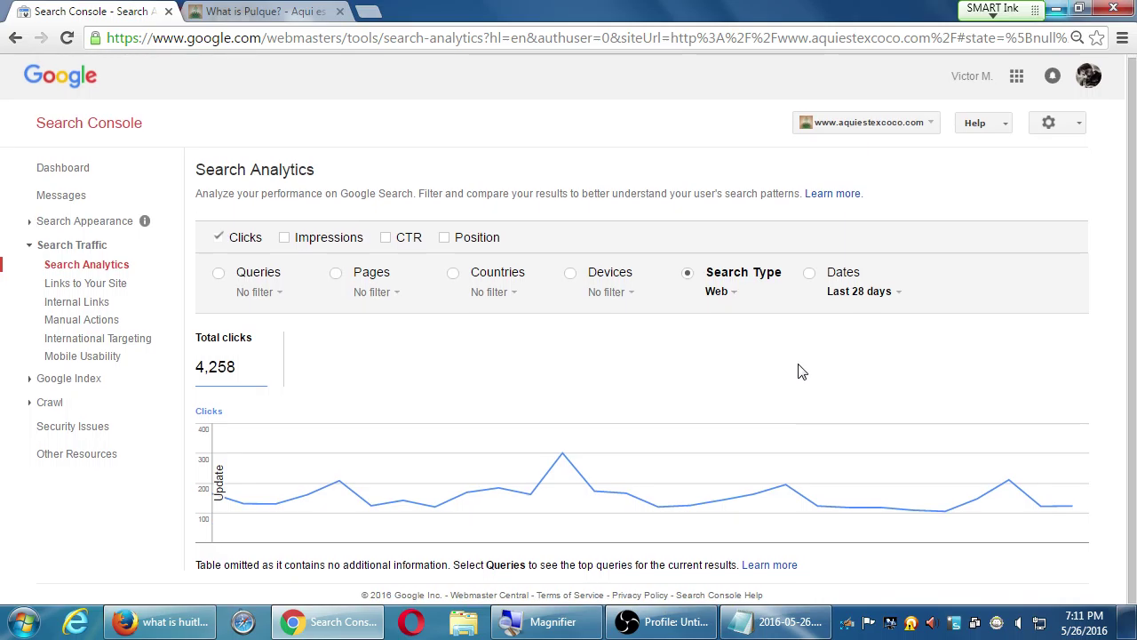
{"action": "left_click", "coordinate": [720, 291]}
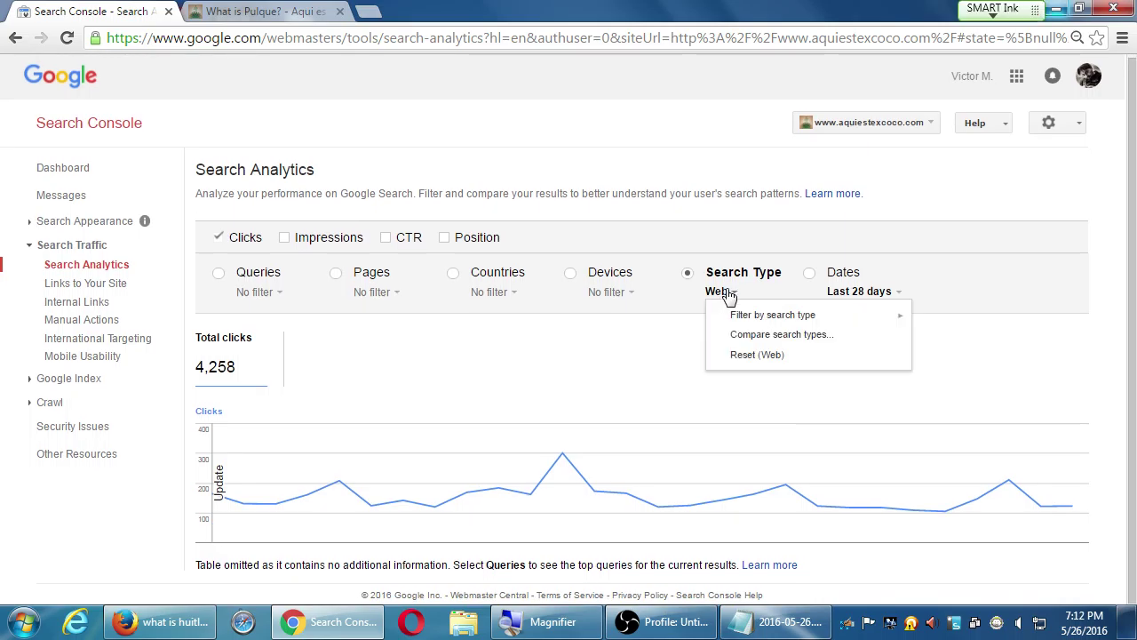
{"action": "left_click", "coordinate": [662, 351]}
- Group the Search Analytics report by Dates and compare the last 28 days to the previous period
{"action": "left_click", "coordinate": [807, 272]}
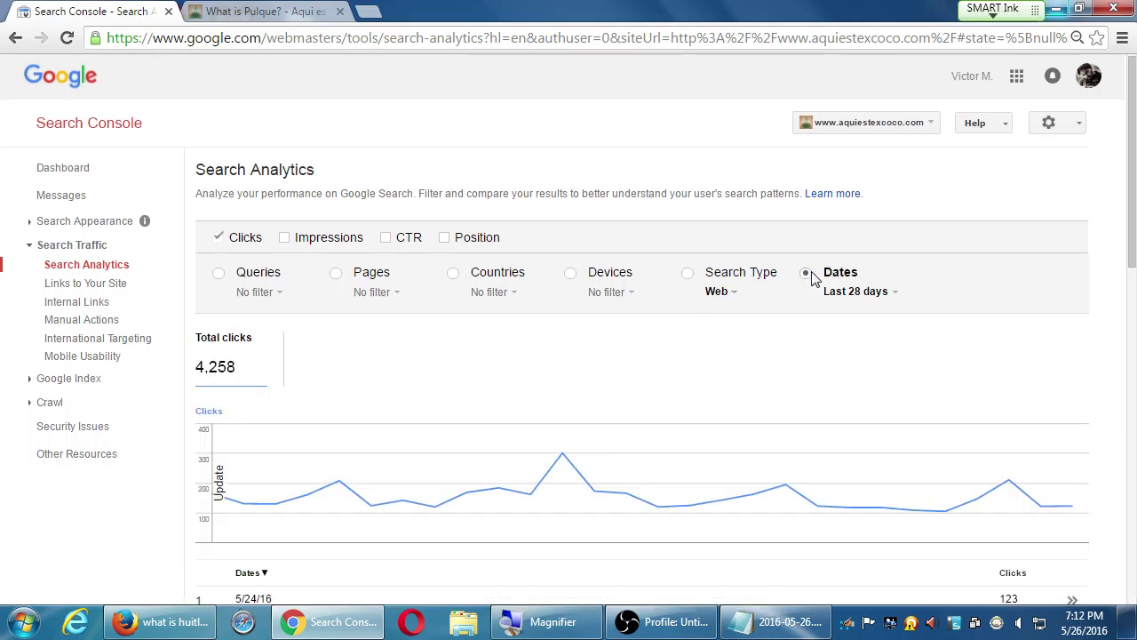
{"action": "left_click", "coordinate": [853, 294]}
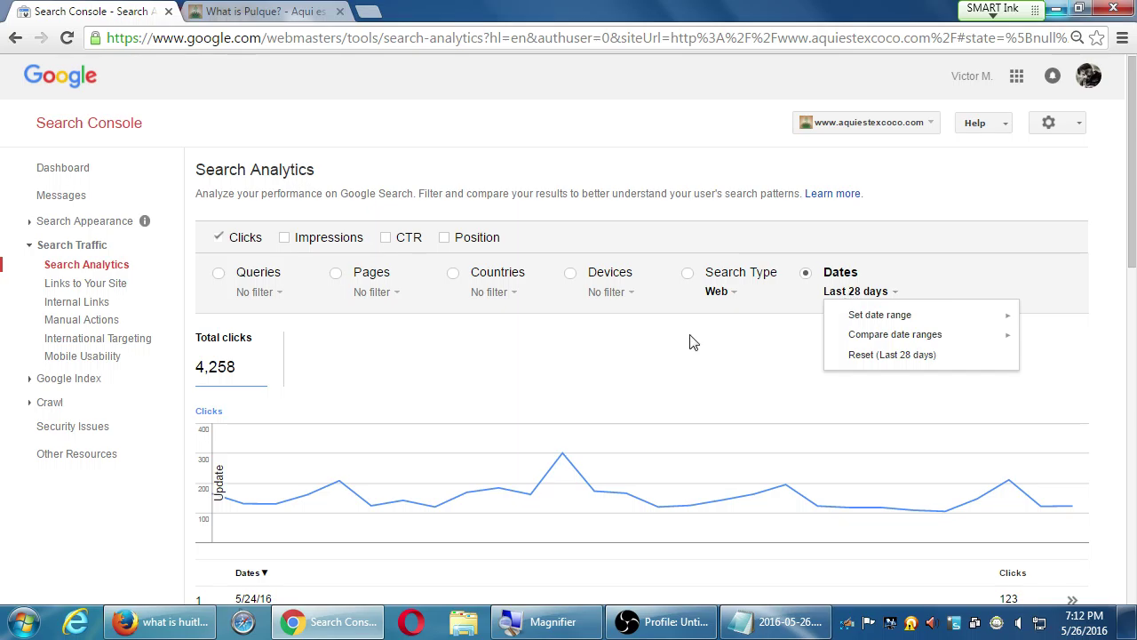
{"action": "mouse_move", "coordinate": [980, 346]}
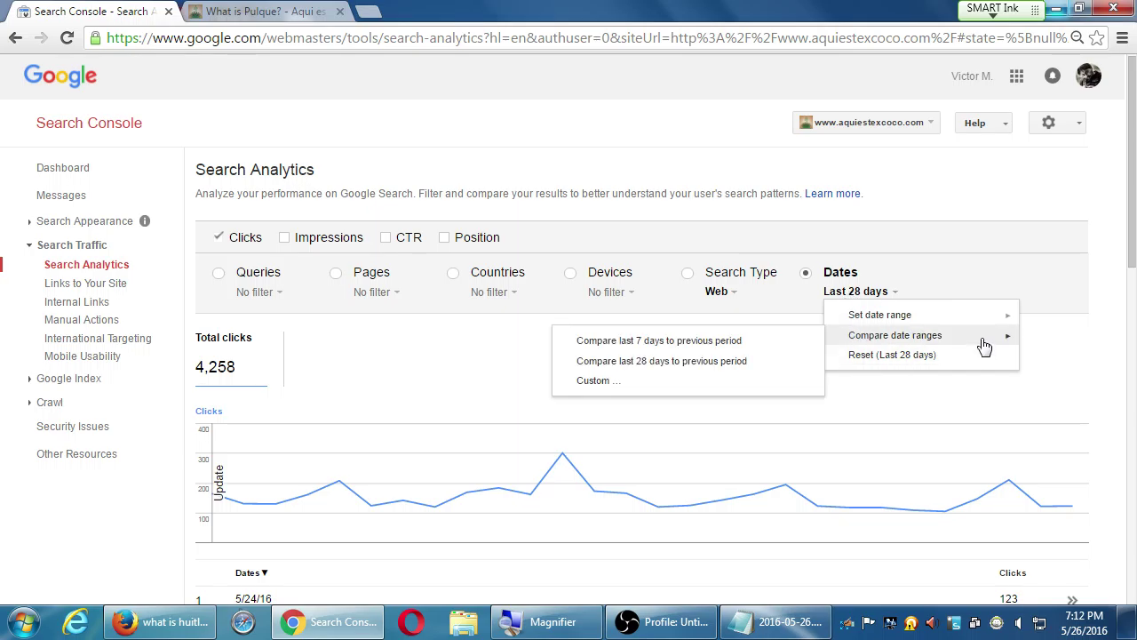
{"action": "left_click", "coordinate": [682, 362]}
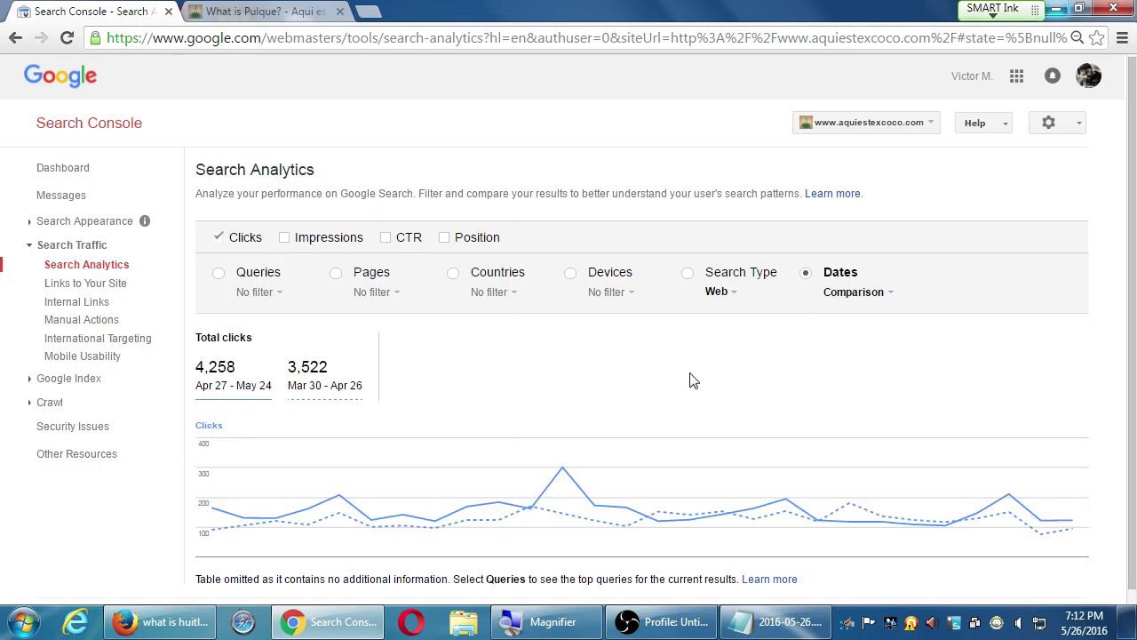
{"action": "scroll", "coordinate": [723, 379], "scroll_direction": "down", "scroll_amount": 1}
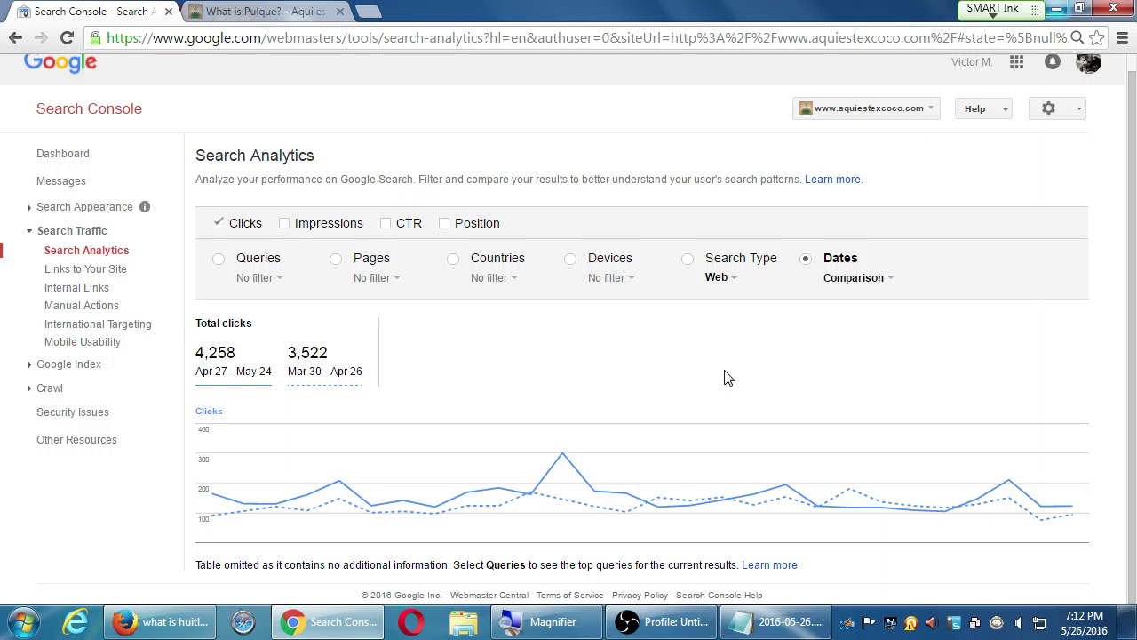
- Visit the Dashboard, return to Search Analytics and group the date comparison by Queries
{"action": "left_click", "coordinate": [63, 157]}
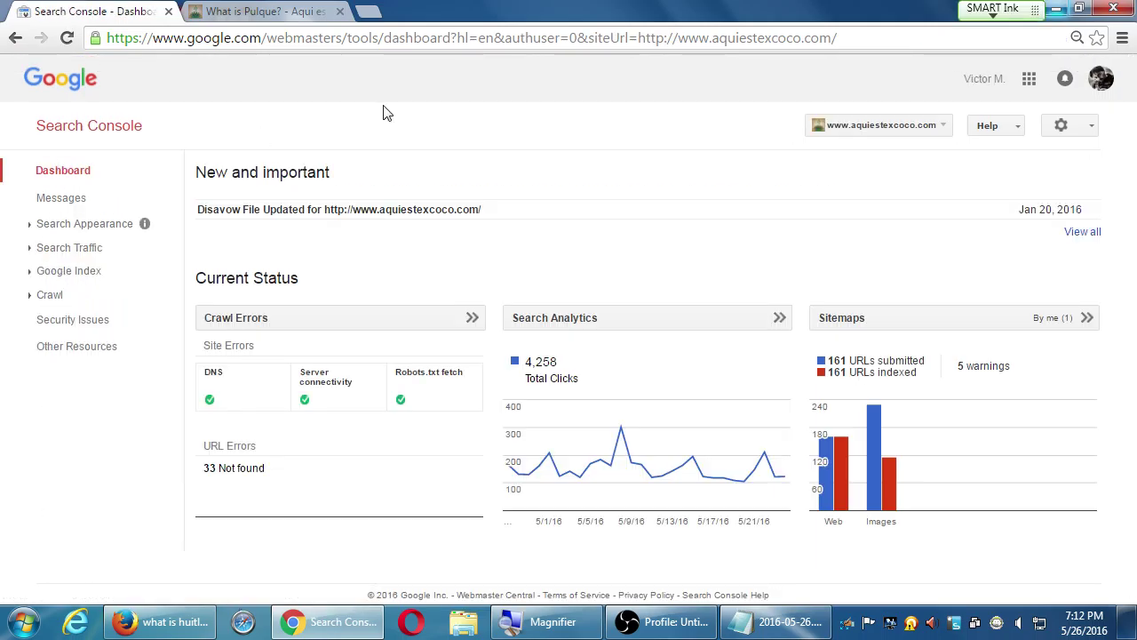
{"action": "left_click", "coordinate": [71, 247]}
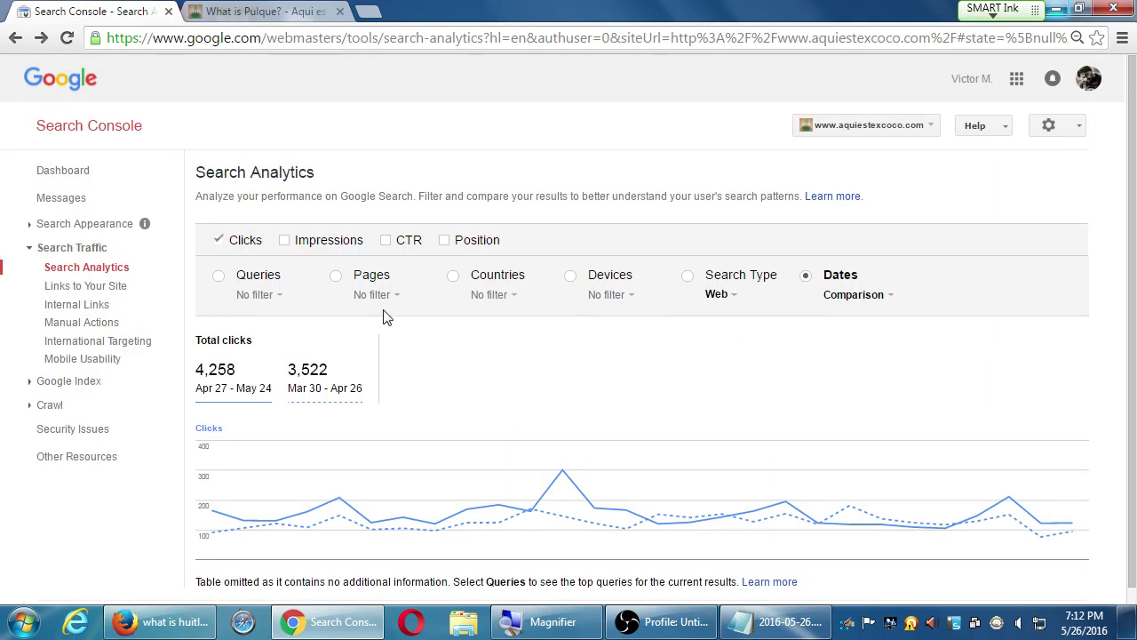
{"action": "left_click", "coordinate": [219, 275]}
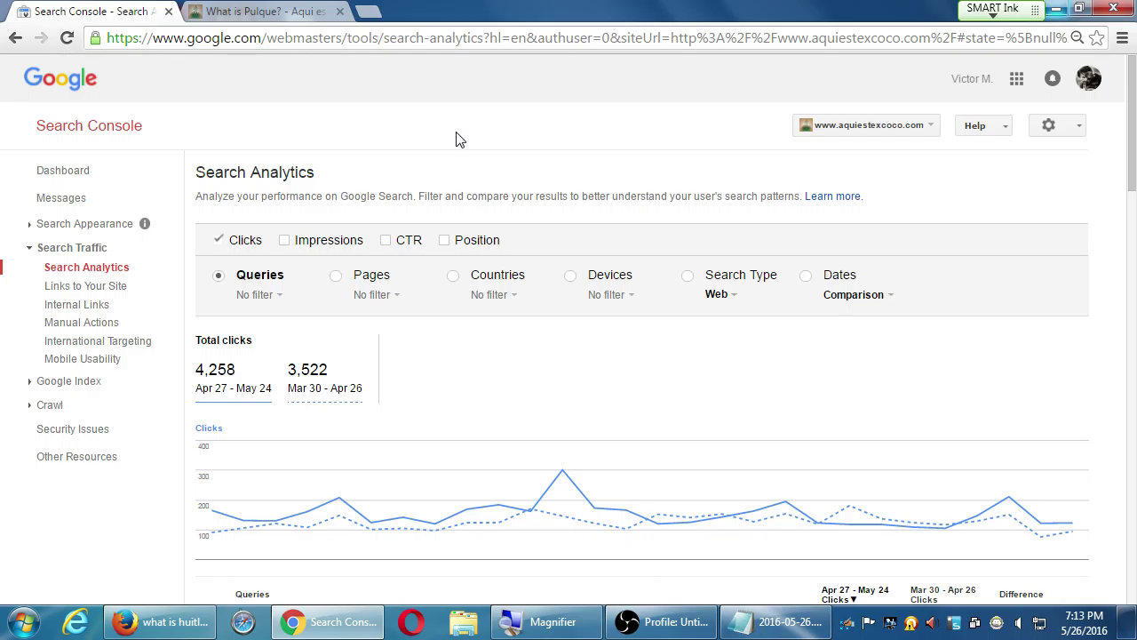
- Group the date comparison by Pages to examine each page's click difference, and switch the grouping back to Queries
{"action": "left_click", "coordinate": [336, 275]}
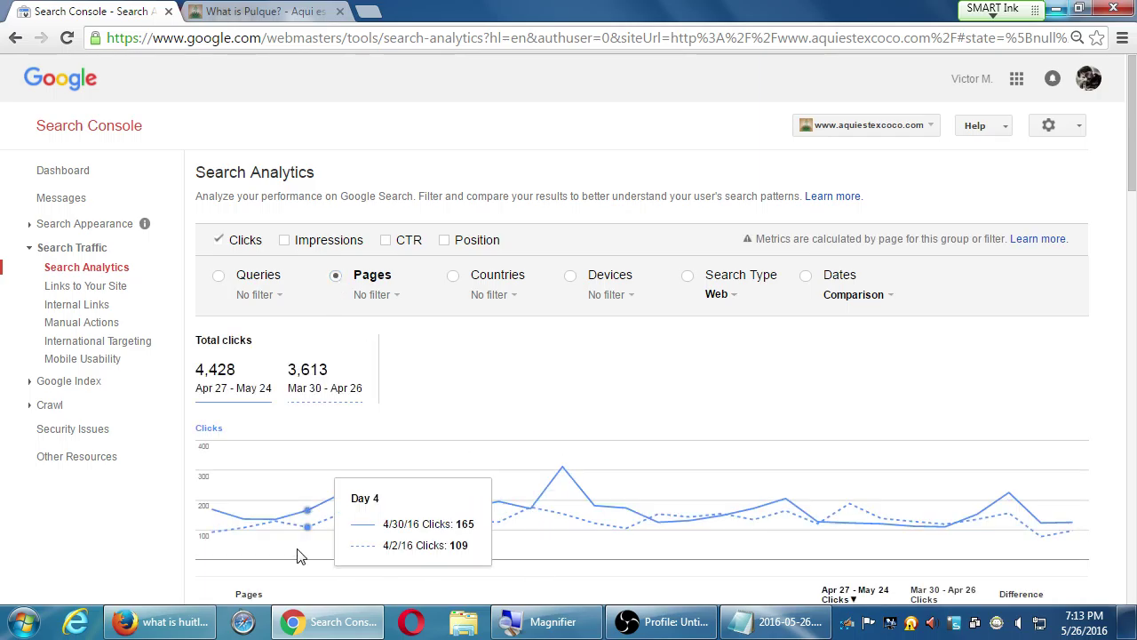
{"action": "scroll", "coordinate": [169, 517], "scroll_direction": "down", "scroll_amount": 1}
{"action": "scroll", "coordinate": [155, 516], "scroll_direction": "down", "scroll_amount": 3}
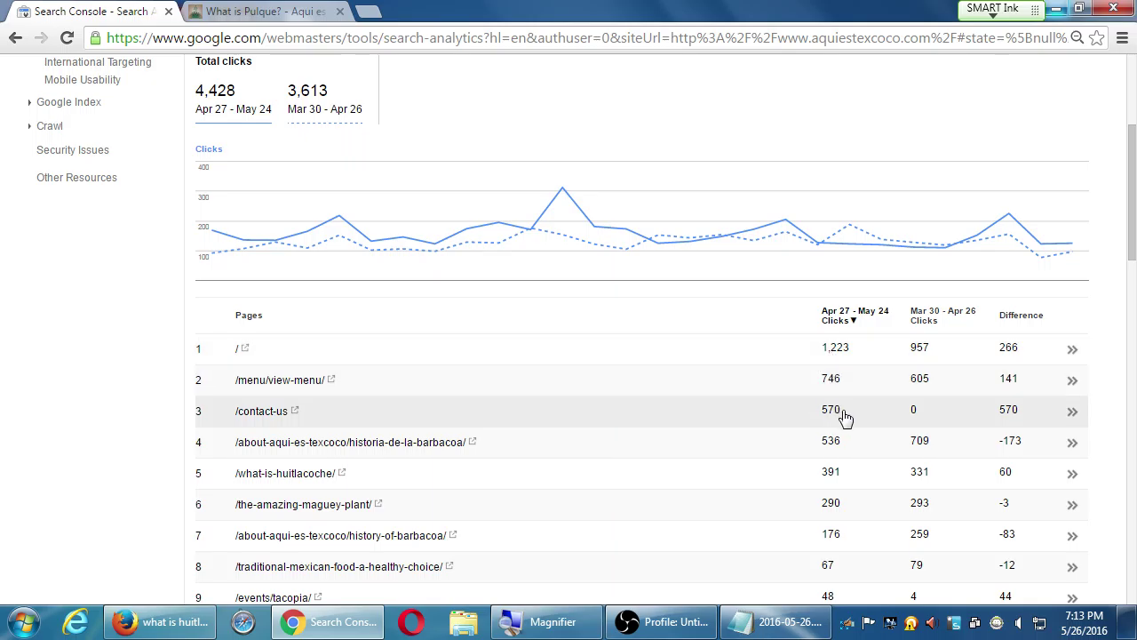
{"action": "scroll", "coordinate": [301, 402], "scroll_direction": "up", "scroll_amount": 3}
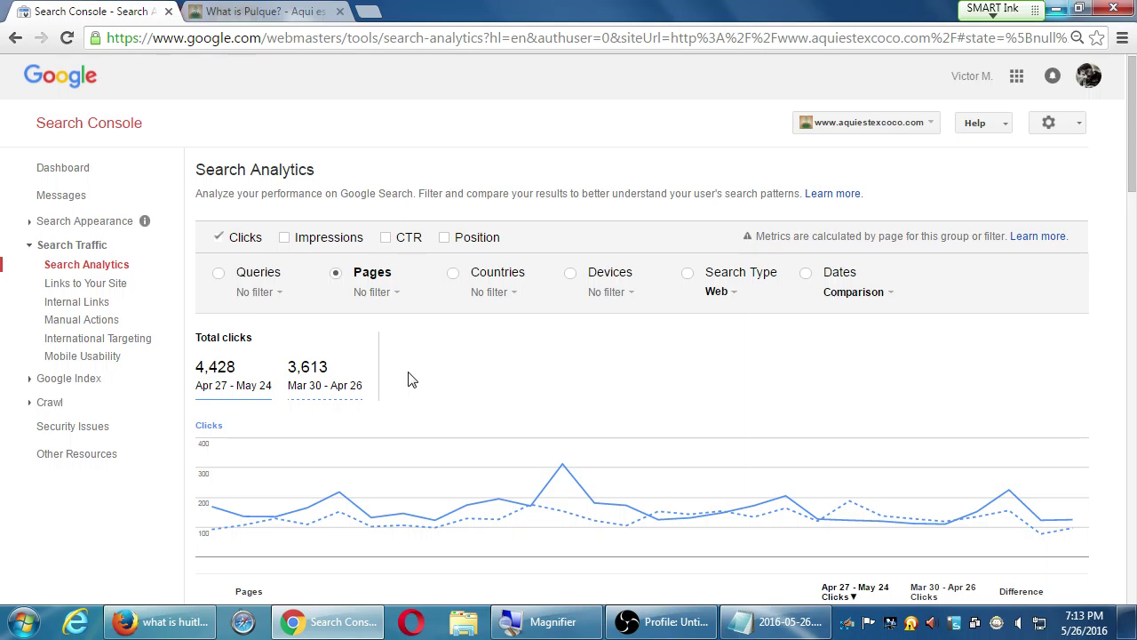
{"action": "left_click", "coordinate": [220, 275]}
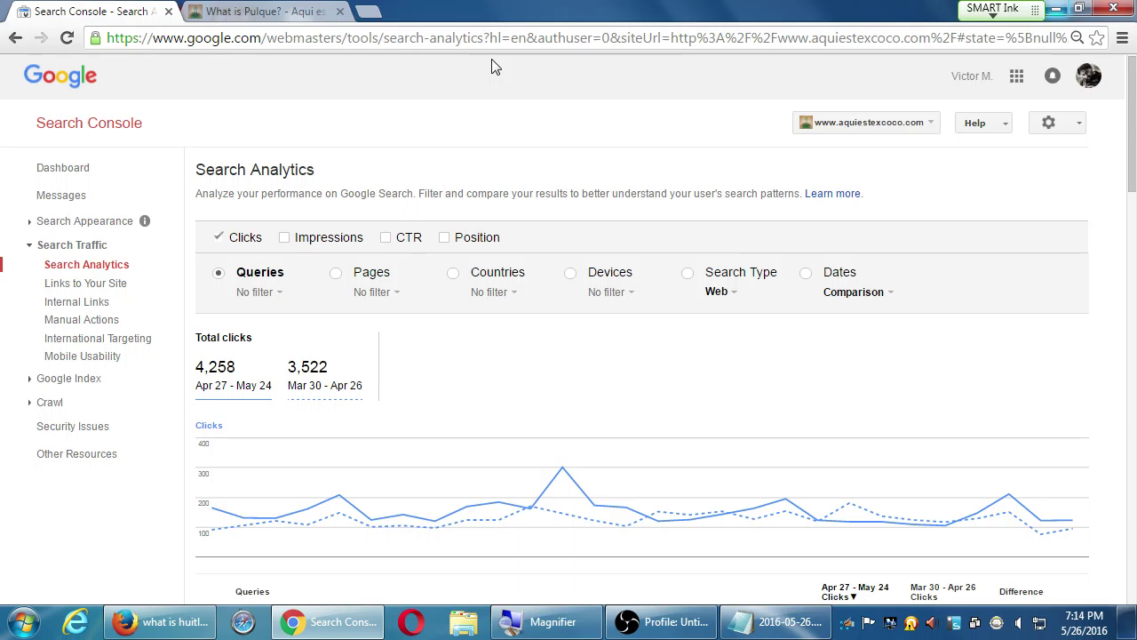
- Open the Sitemaps report from the Dashboard and examine the submitted and indexed figures for Web and Images
{"action": "left_click", "coordinate": [70, 171]}
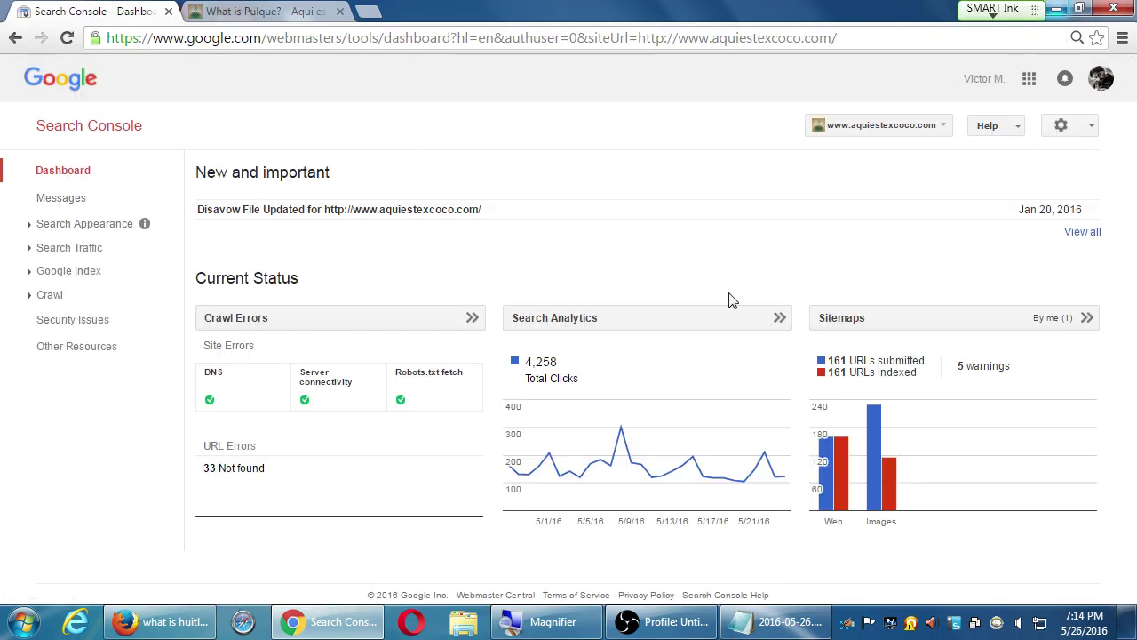
{"action": "left_click", "coordinate": [860, 328]}
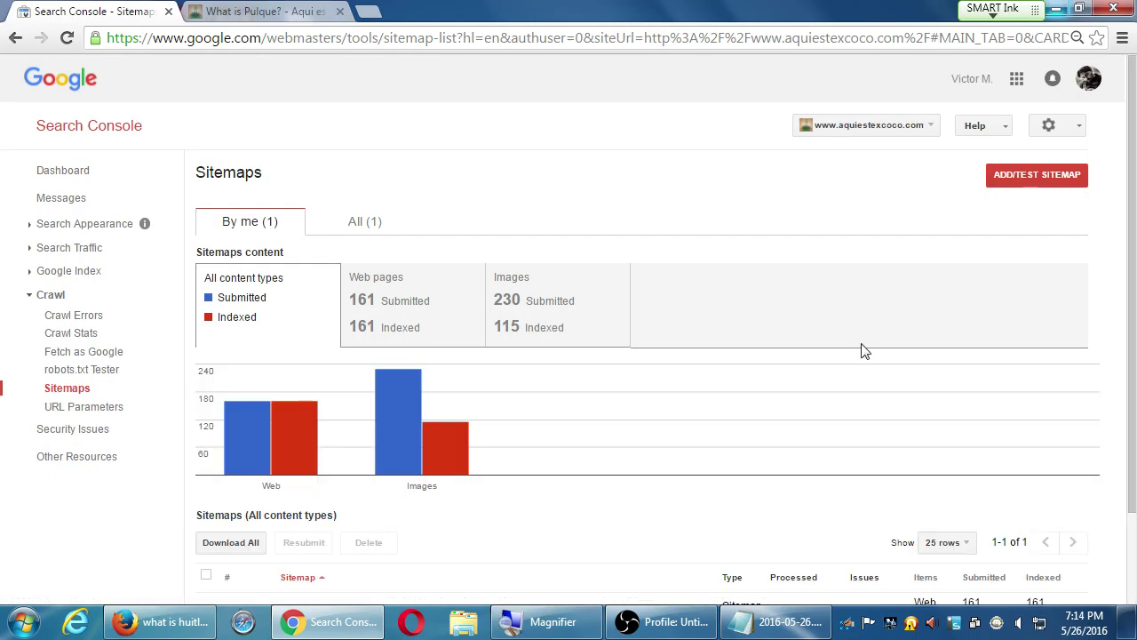
{"action": "scroll", "coordinate": [810, 342], "scroll_direction": "down", "scroll_amount": 2}
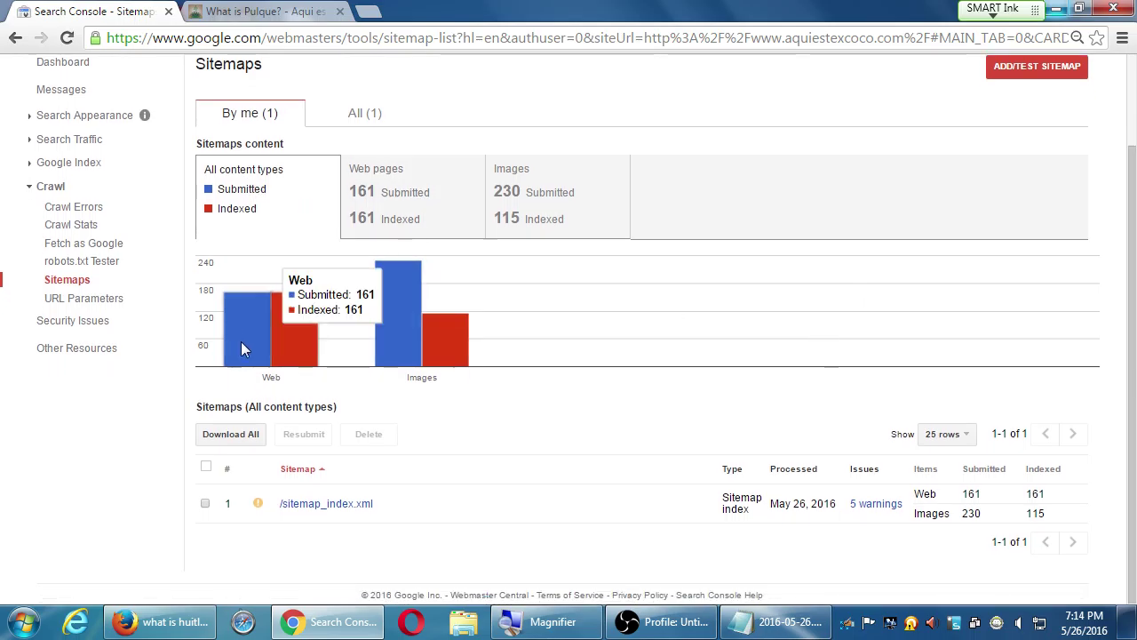
{"action": "mouse_move", "coordinate": [449, 359]}
{"action": "mouse_move", "coordinate": [321, 344]}
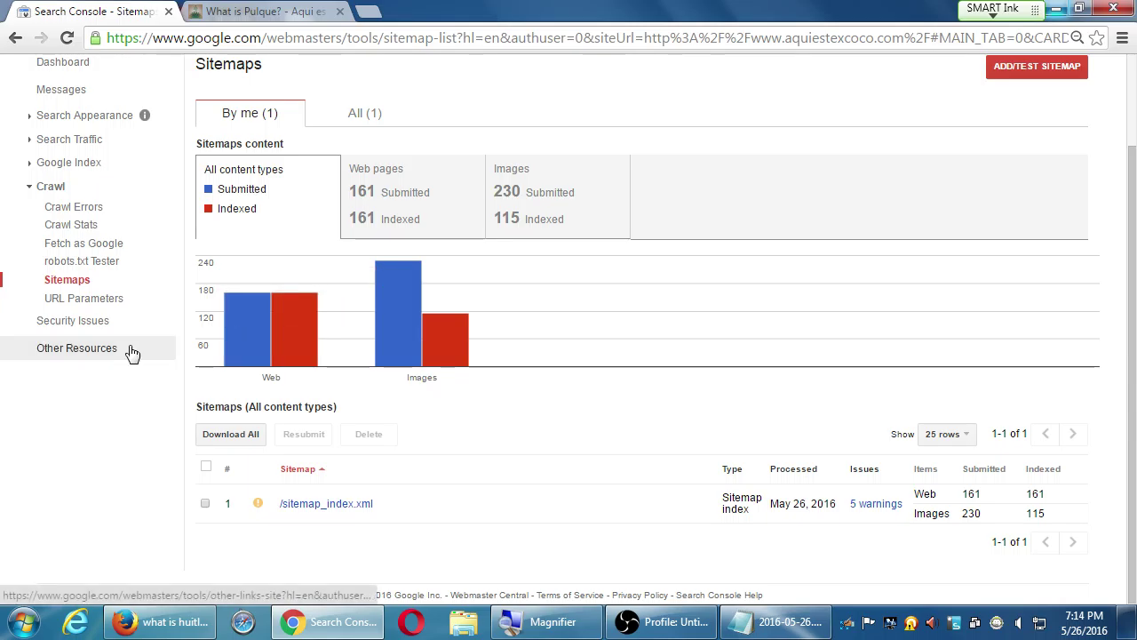
{"action": "mouse_move", "coordinate": [442, 330]}
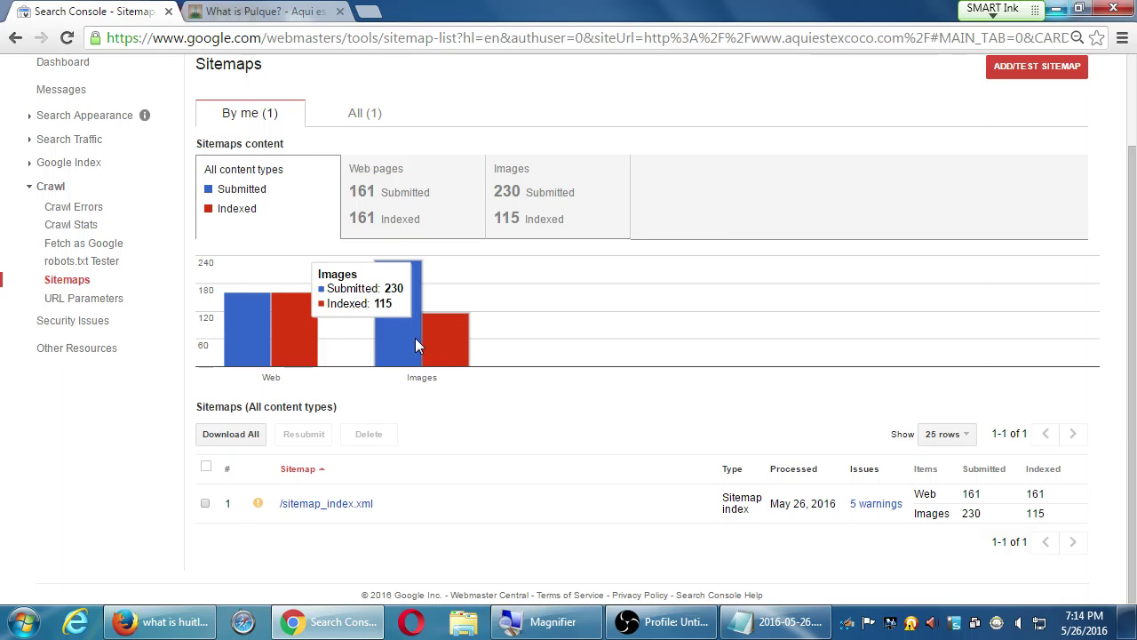
- View the sitemap history for Web pages and Images, and return to All content types to look at the sitemap list
{"action": "left_click", "coordinate": [397, 181]}
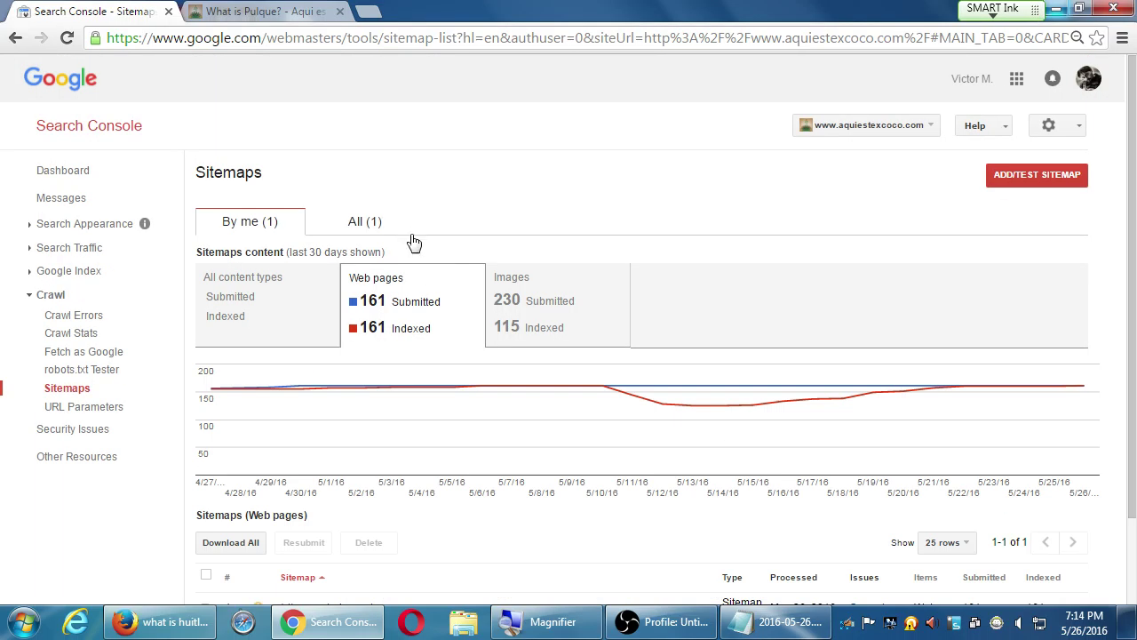
{"action": "left_click", "coordinate": [591, 315]}
{"action": "left_click", "coordinate": [436, 297]}
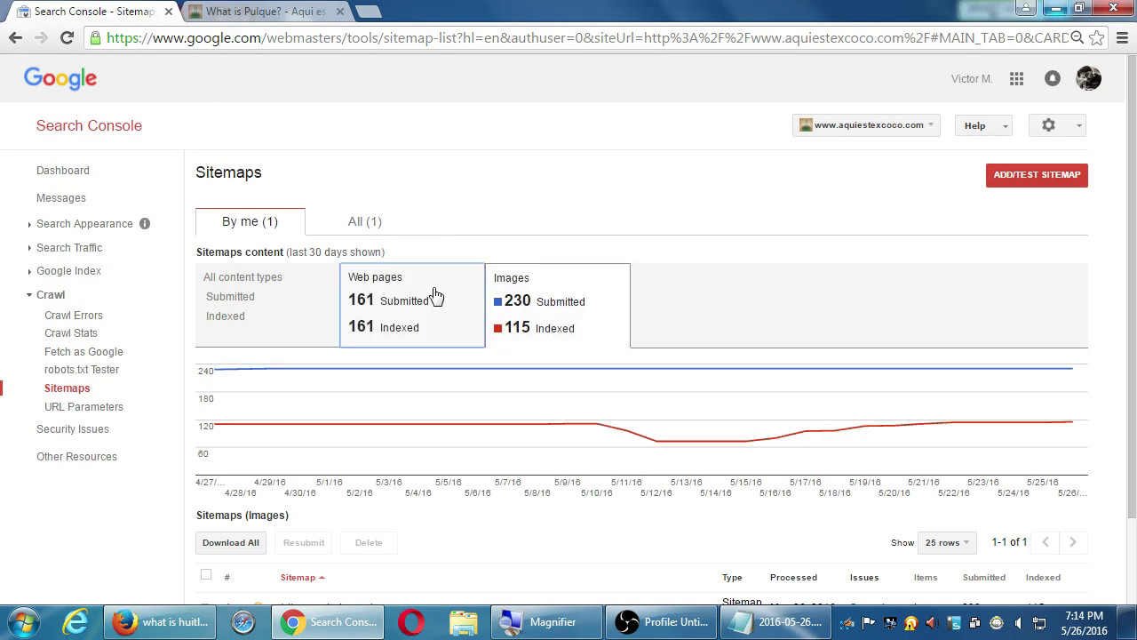
{"action": "left_click", "coordinate": [297, 296]}
{"action": "mouse_move", "coordinate": [374, 388]}
{"action": "scroll", "coordinate": [374, 388], "scroll_direction": "down", "scroll_amount": 2}
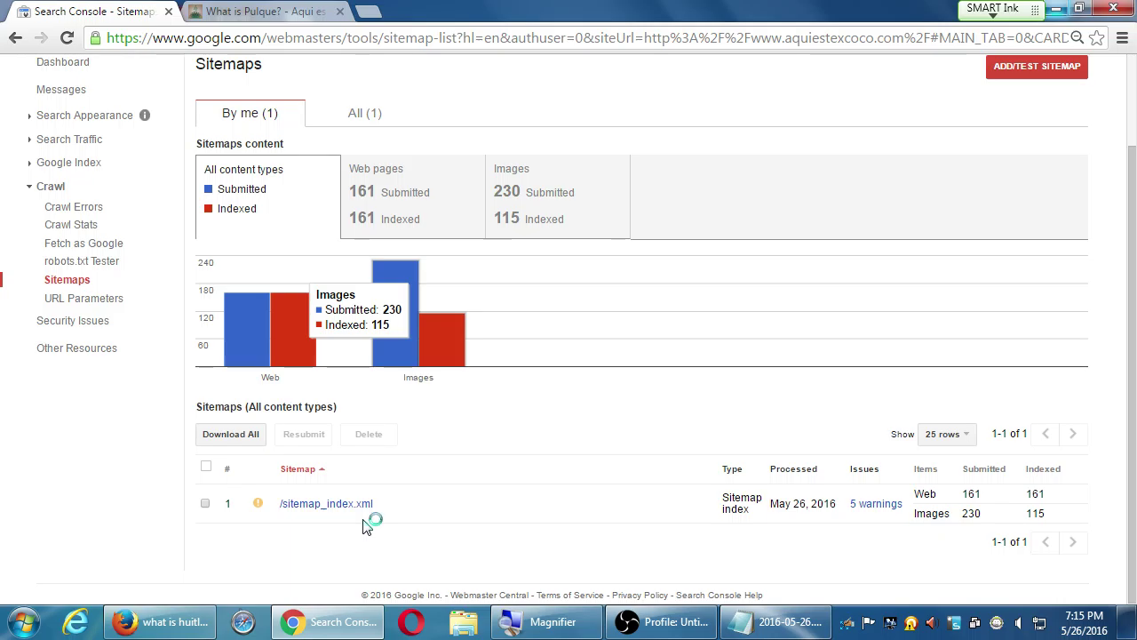
- Switch to the Notepad notes and add a separate line reading "Sitemaps are useful, but make sure yours is properly set up"
{"action": "left_click", "coordinate": [765, 622]}
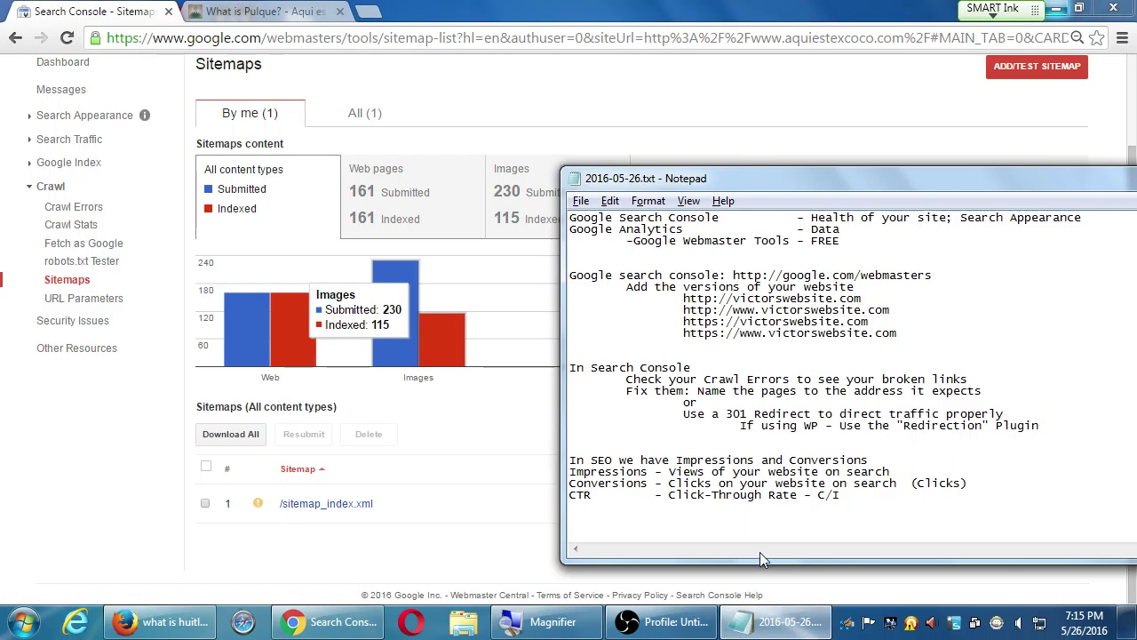
{"action": "key", "text": "Return"}
{"action": "key", "text": "Return"}
{"action": "key", "text": "Return"}
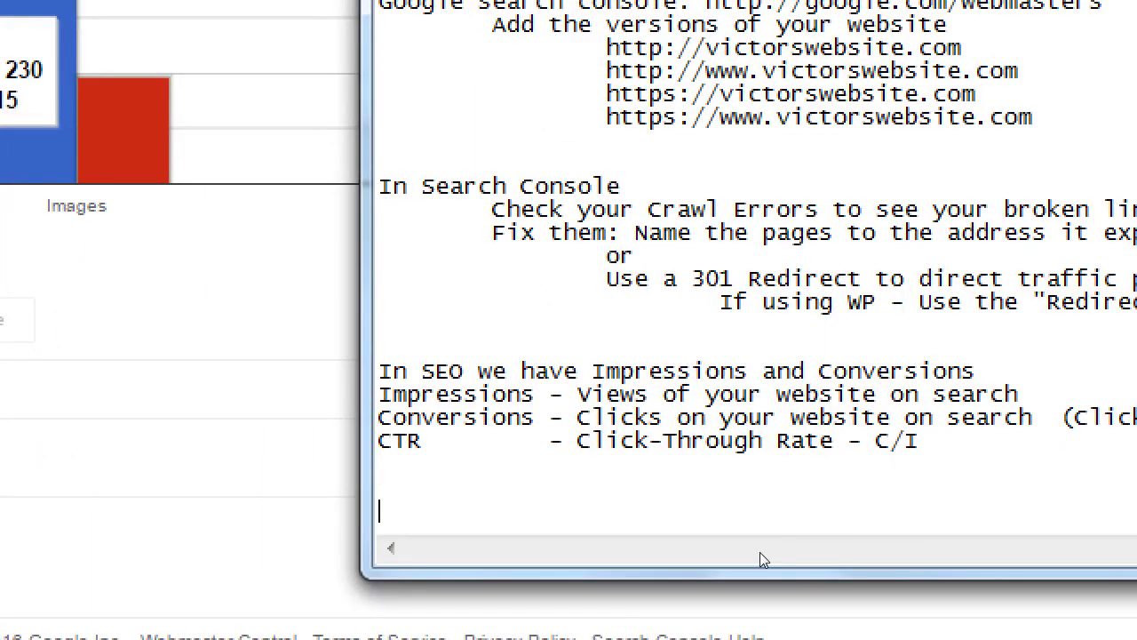
{"action": "type", "text": "Sitemaps ar"}
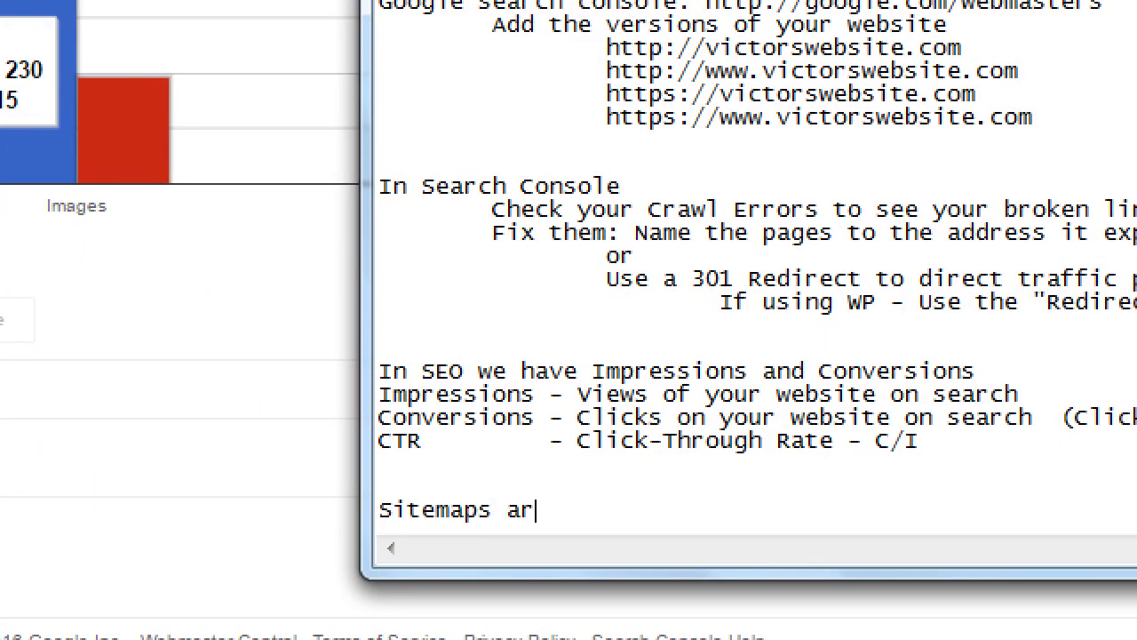
{"action": "type", "text": "e useful, but make s"}
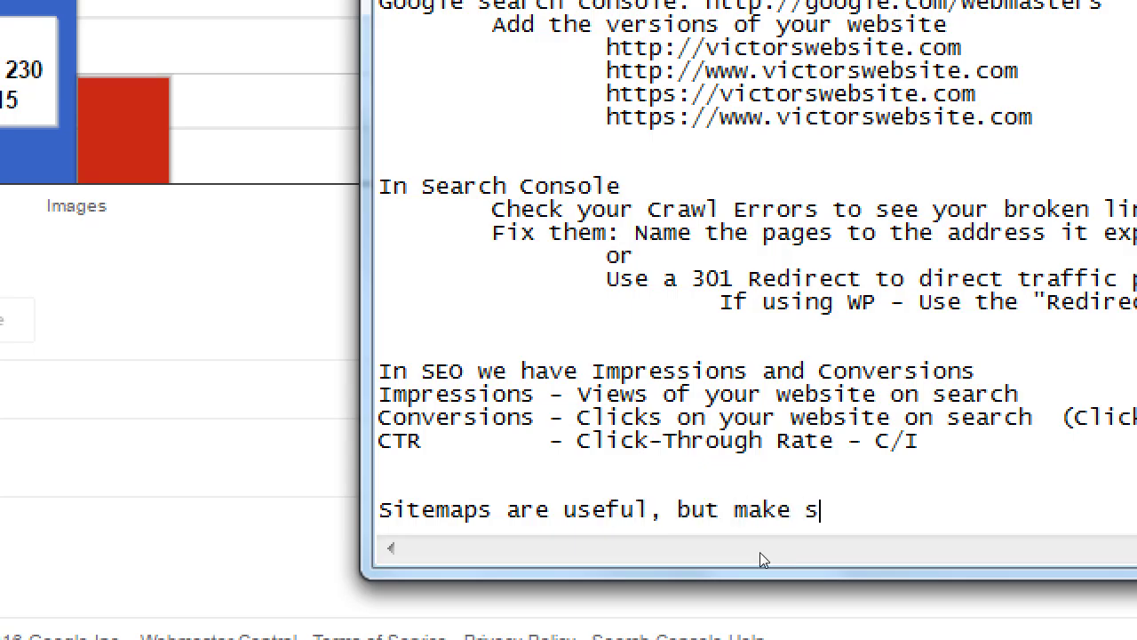
{"action": "type", "text": "ure yours "}
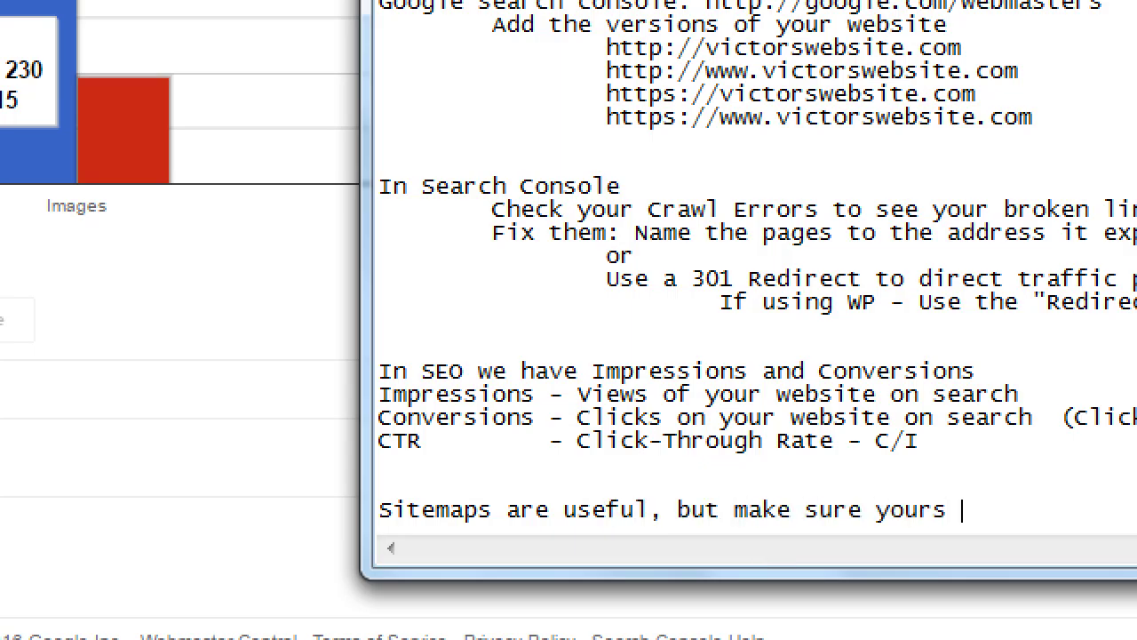
{"action": "type", "text": "is p"}
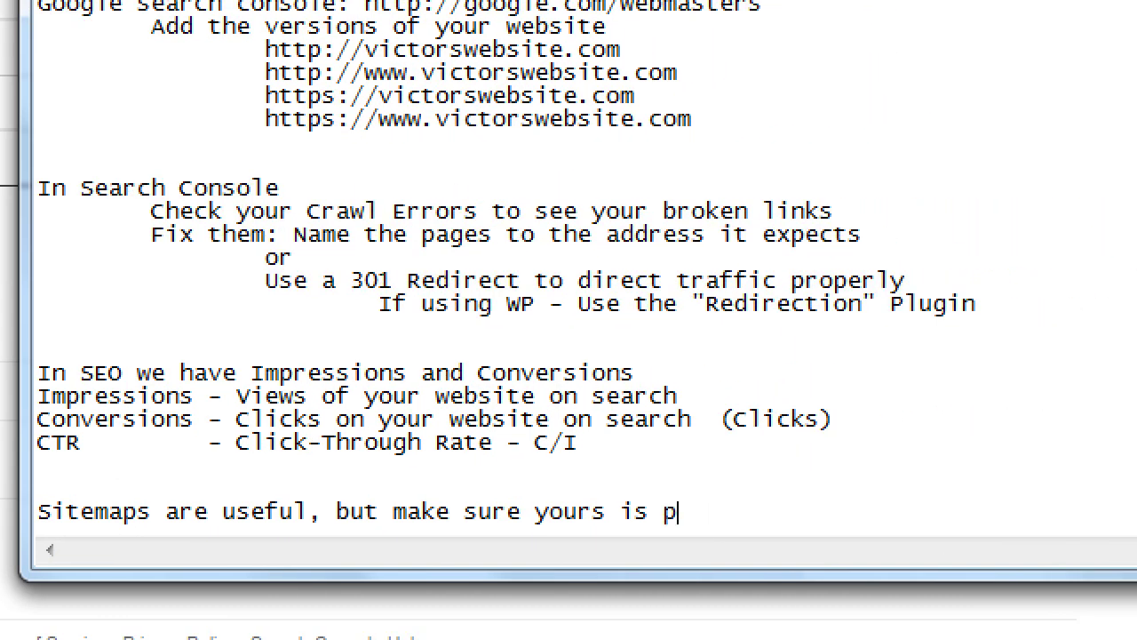
{"action": "type", "text": "roperly set up"}
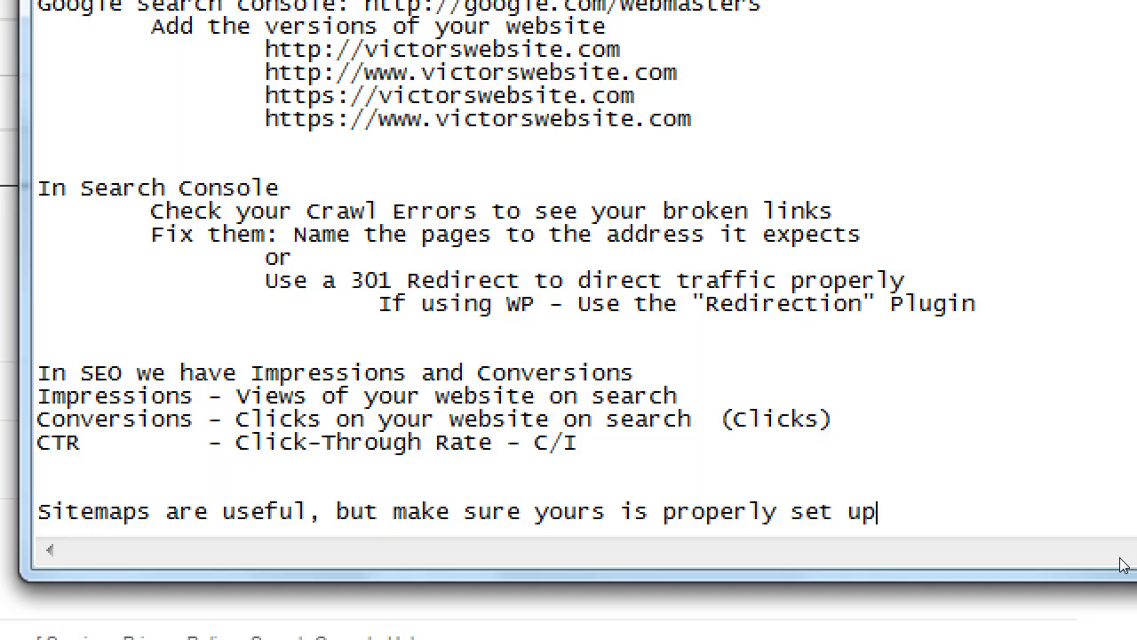
- Add the indented line "Use a Plugin to create it" beneath the sitemaps note
{"action": "key", "text": "Return"}
{"action": "key", "text": "Tab"}
{"action": "type", "text": "Use a Plu"}
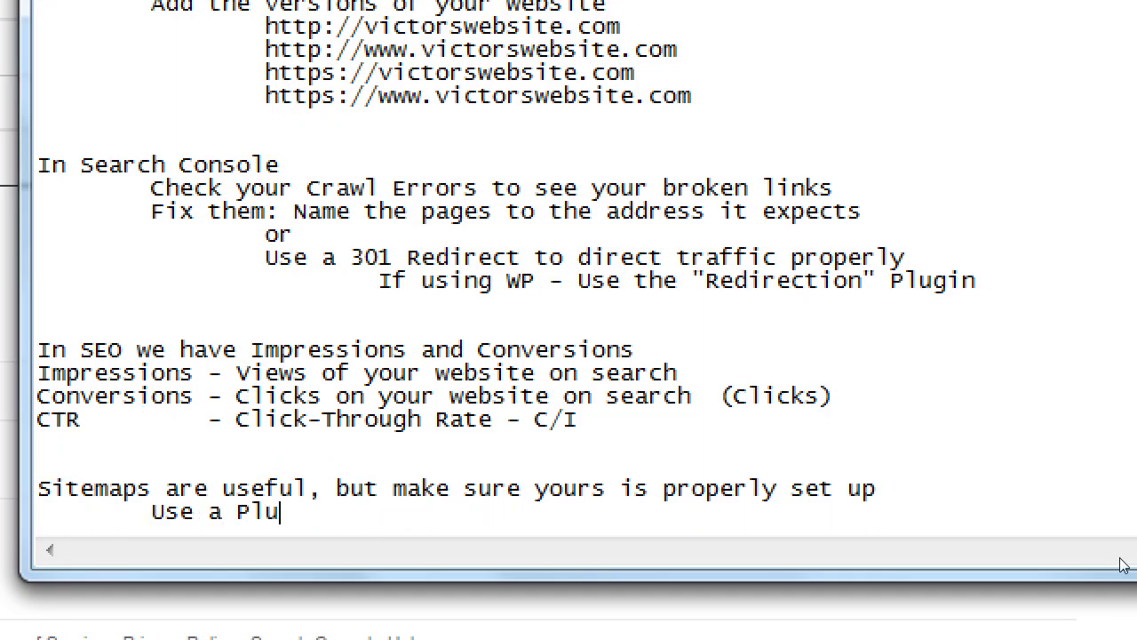
{"action": "type", "text": "gin to create it"}
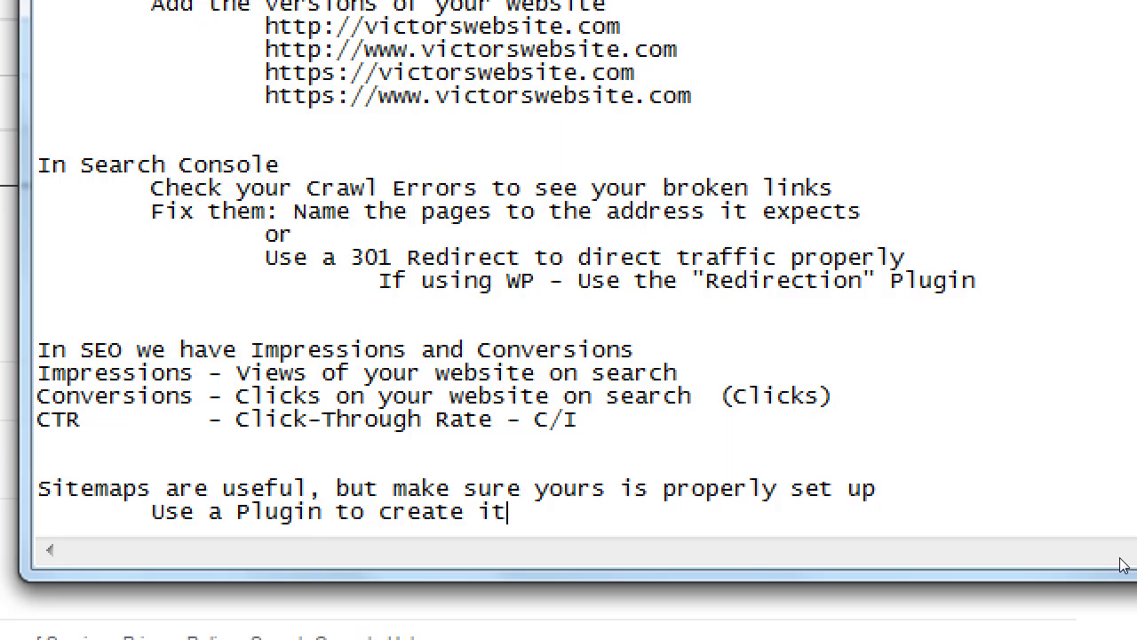
{"action": "key", "text": "super+minus"}
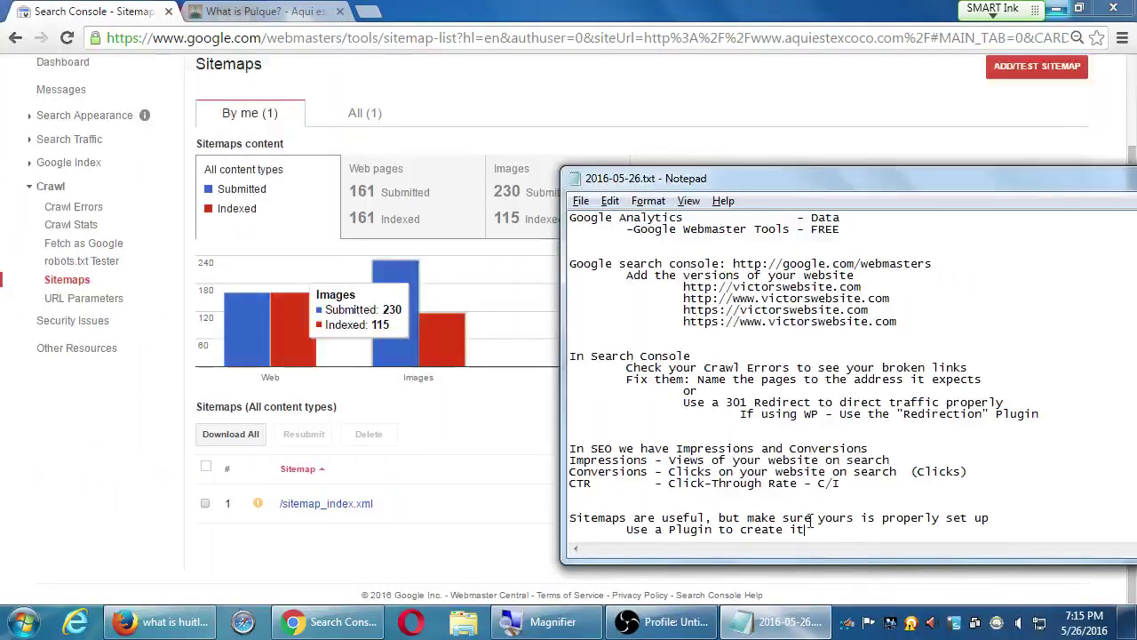
- Return to Search Console, view the details of /sitemap_index.xml and open the XML sitemap itself
{"action": "left_click", "coordinate": [91, 523]}
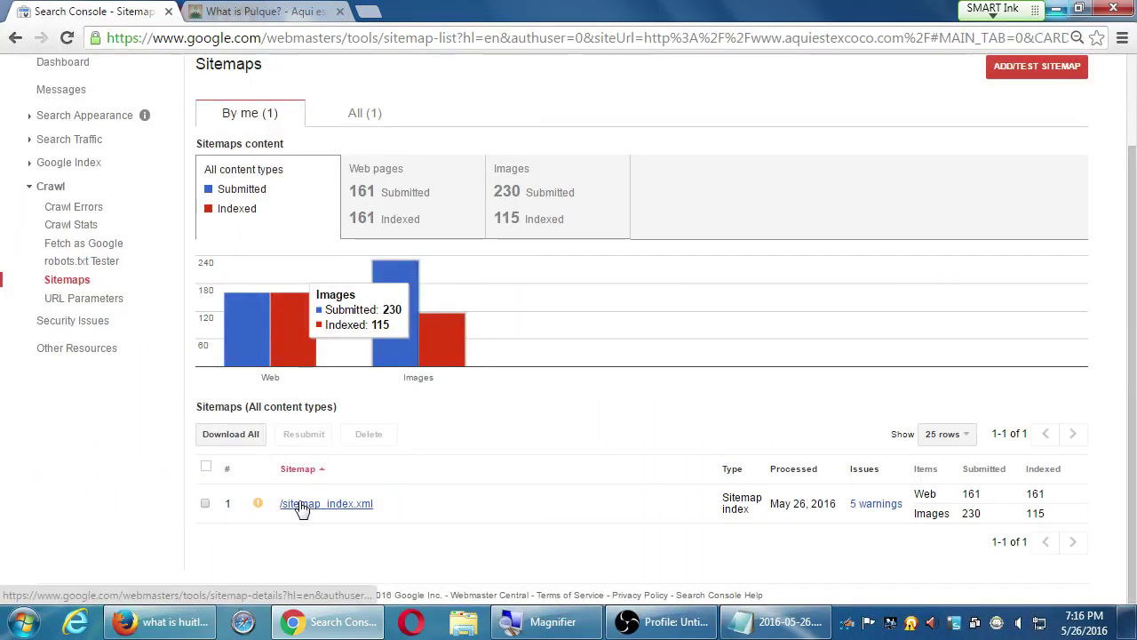
{"action": "left_click", "coordinate": [302, 504]}
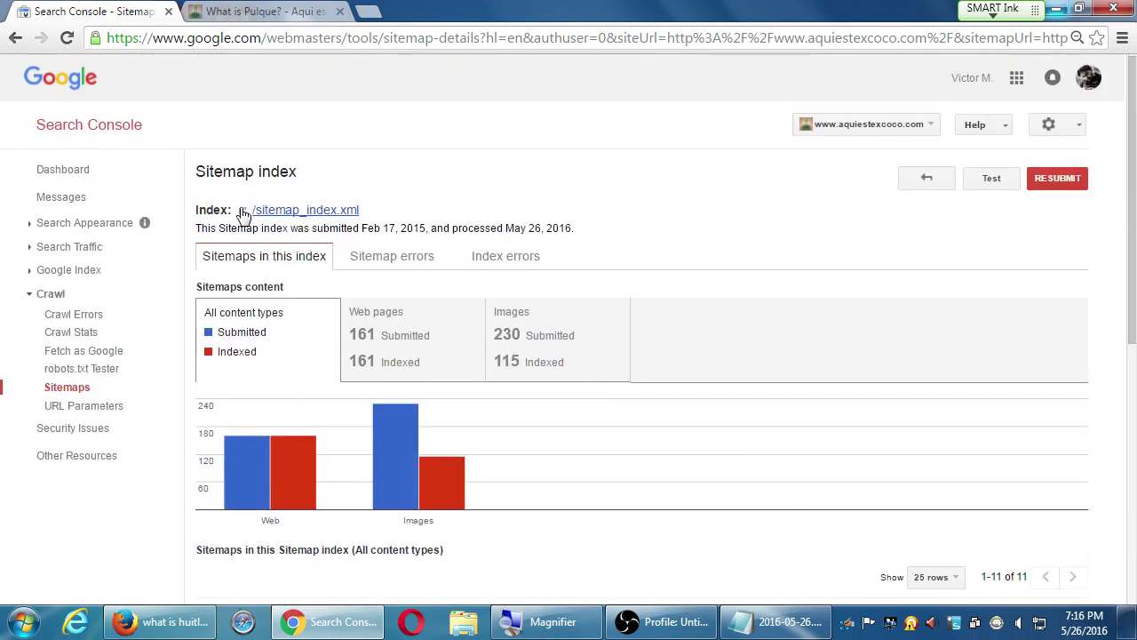
{"action": "left_click", "coordinate": [242, 212]}
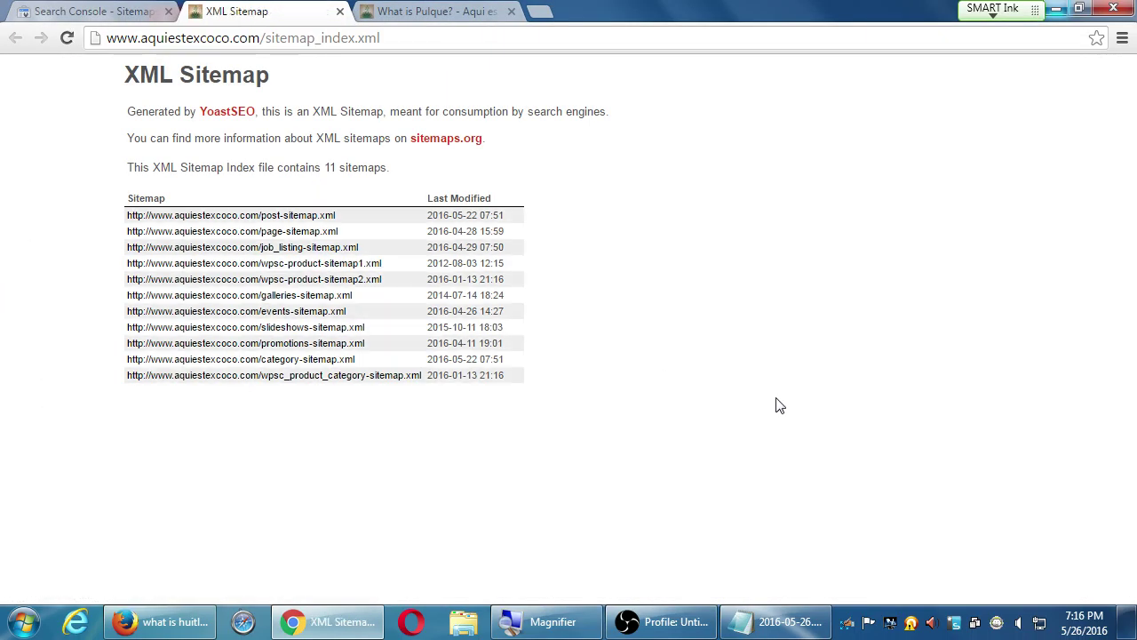
- View the source code of sitemap_index.xml, examine its lastmod tags and dates, and close the source view
{"action": "key", "text": "ctrl+u"}
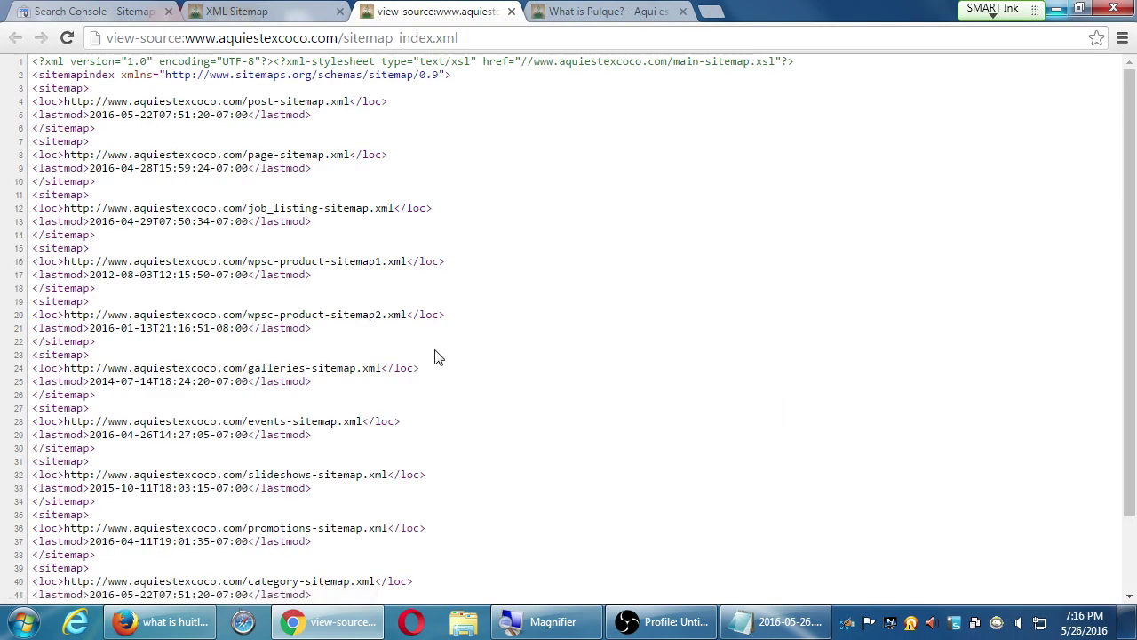
{"action": "double_click", "coordinate": [61, 115]}
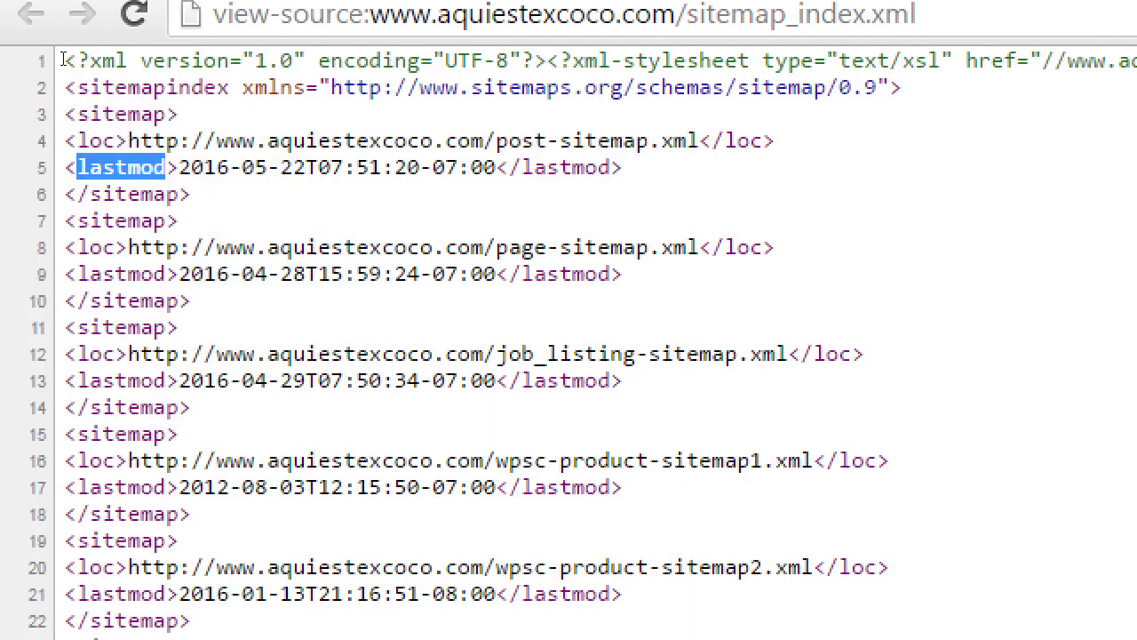
{"action": "left_click", "coordinate": [173, 149]}
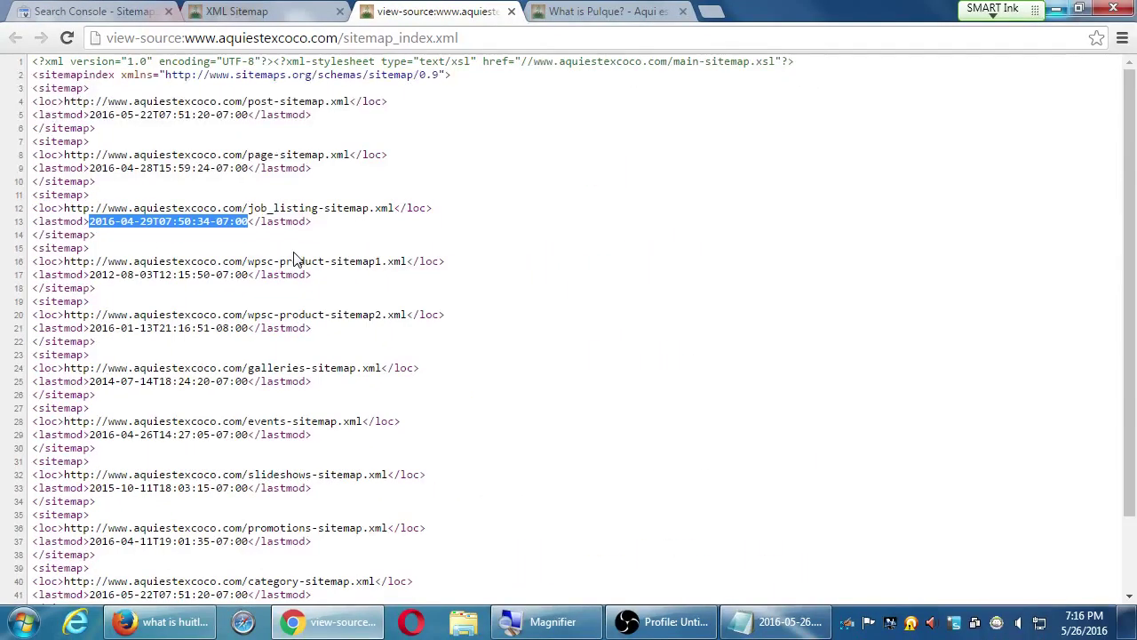
{"action": "key", "text": "ctrl+w"}
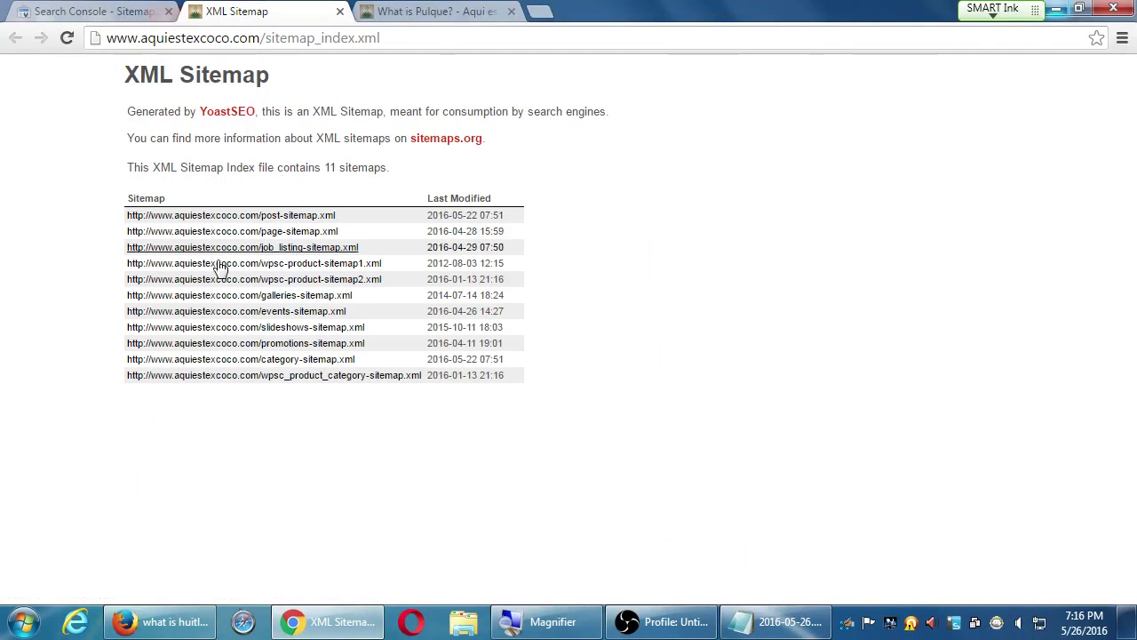
- Go back to the Sitemap index report in Search Console and look over the individual sitemaps it contains
{"action": "left_click", "coordinate": [149, 11]}
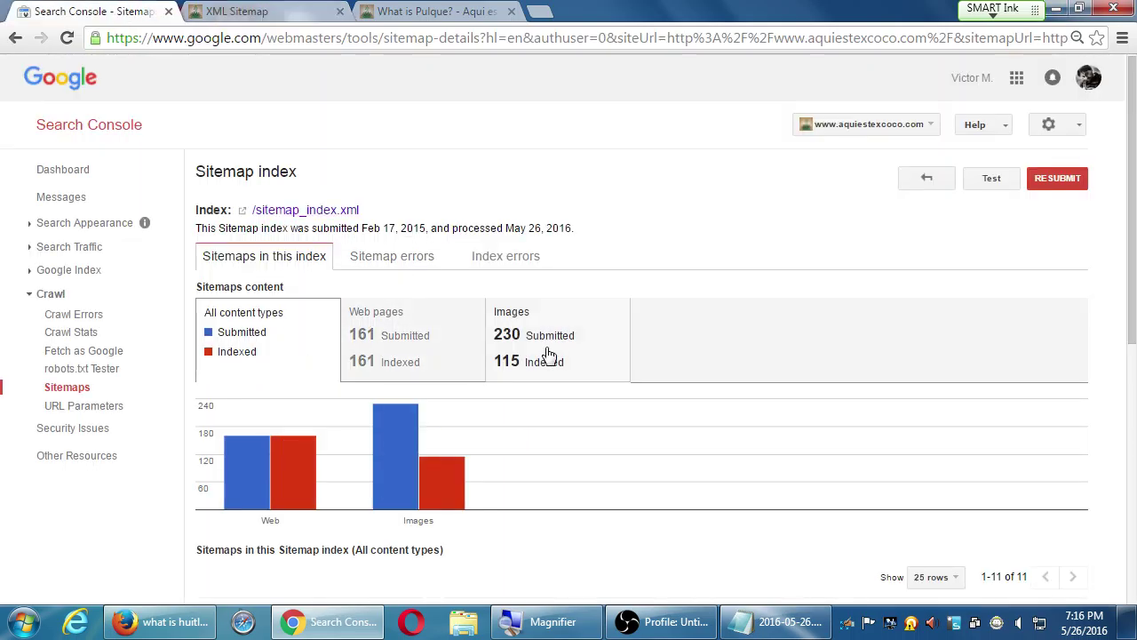
{"action": "scroll", "coordinate": [545, 356], "scroll_direction": "down", "scroll_amount": 1}
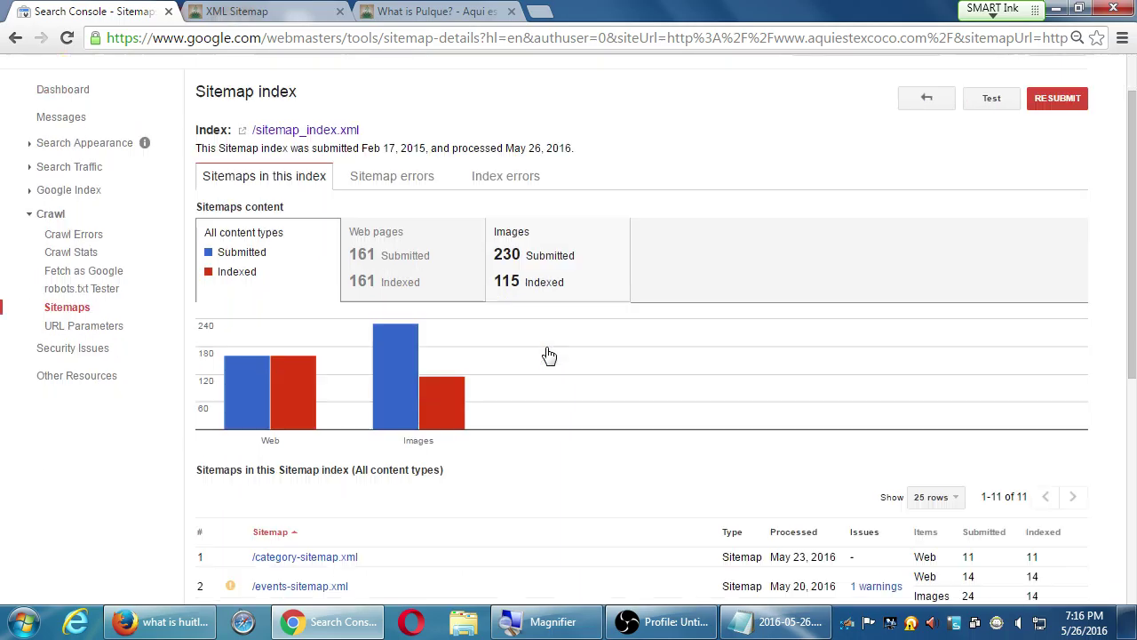
{"action": "scroll", "coordinate": [545, 355], "scroll_direction": "up", "scroll_amount": 1}
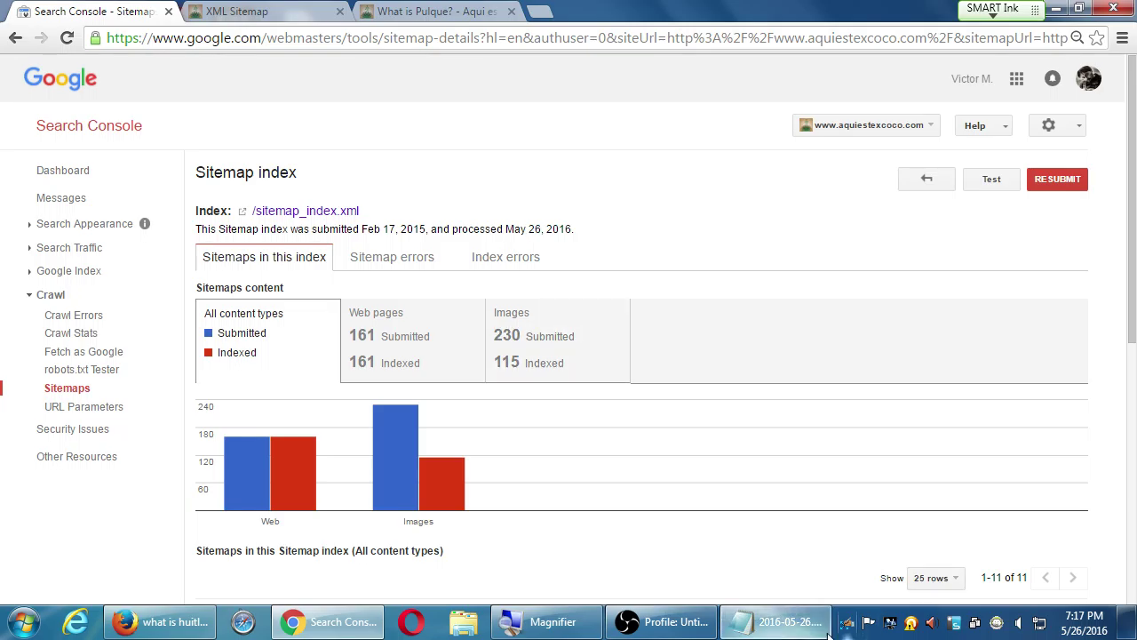
- In the Notepad notes, add the double-indented line "For WP - Yoast SEO (by Team Yoast)" under the plugin note
{"action": "left_click", "coordinate": [773, 622]}
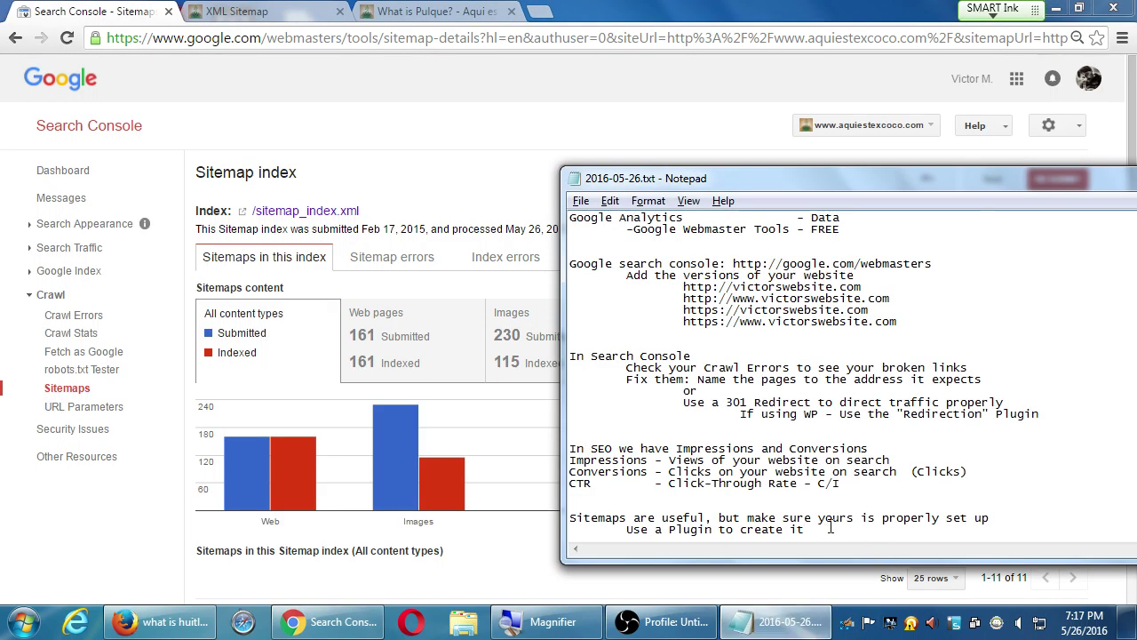
{"action": "key", "text": "super+plus"}
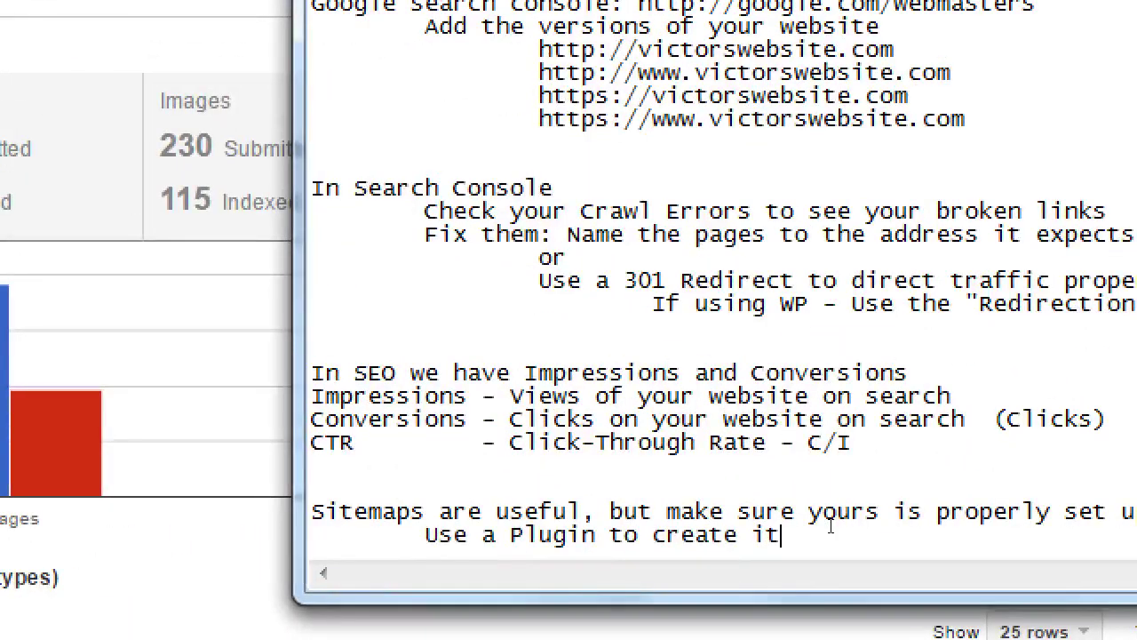
{"action": "key", "text": "Return"}
{"action": "key", "text": "Tab"}
{"action": "key", "text": "Tab"}
{"action": "type", "text": "For "}
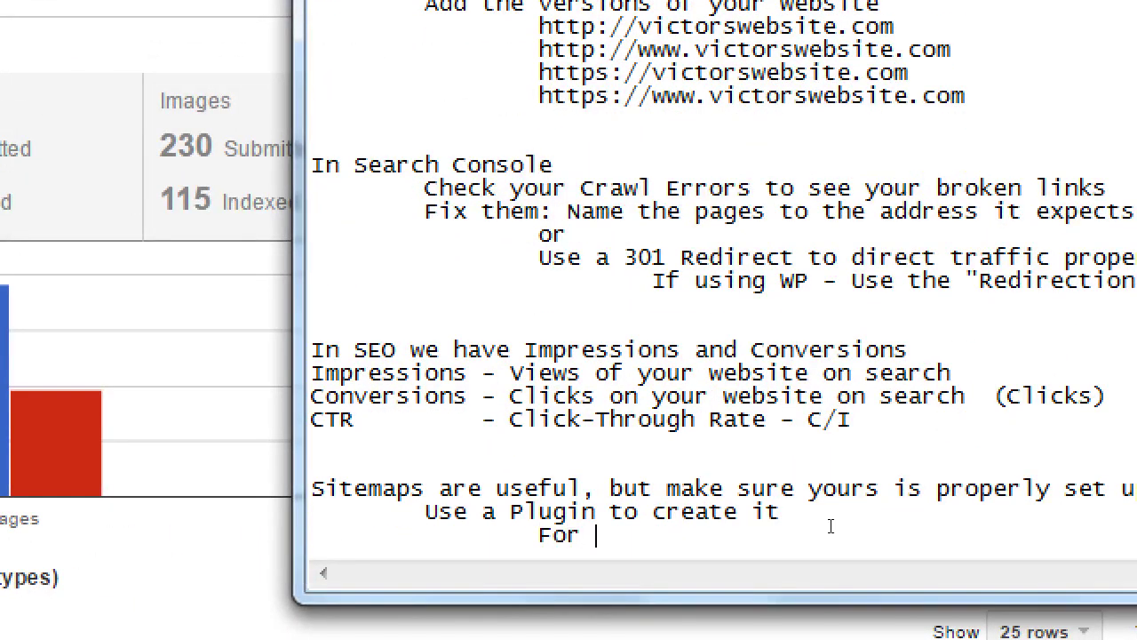
{"action": "type", "text": "WP - Yoast SE"}
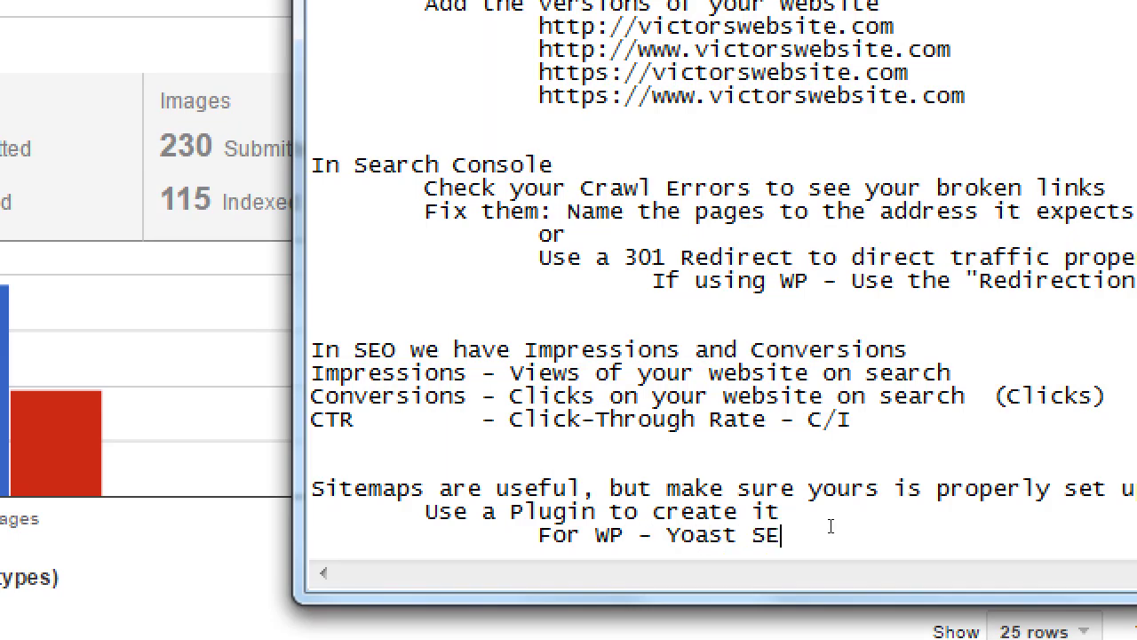
{"action": "type", "text": "O (by Team Yoast)"}
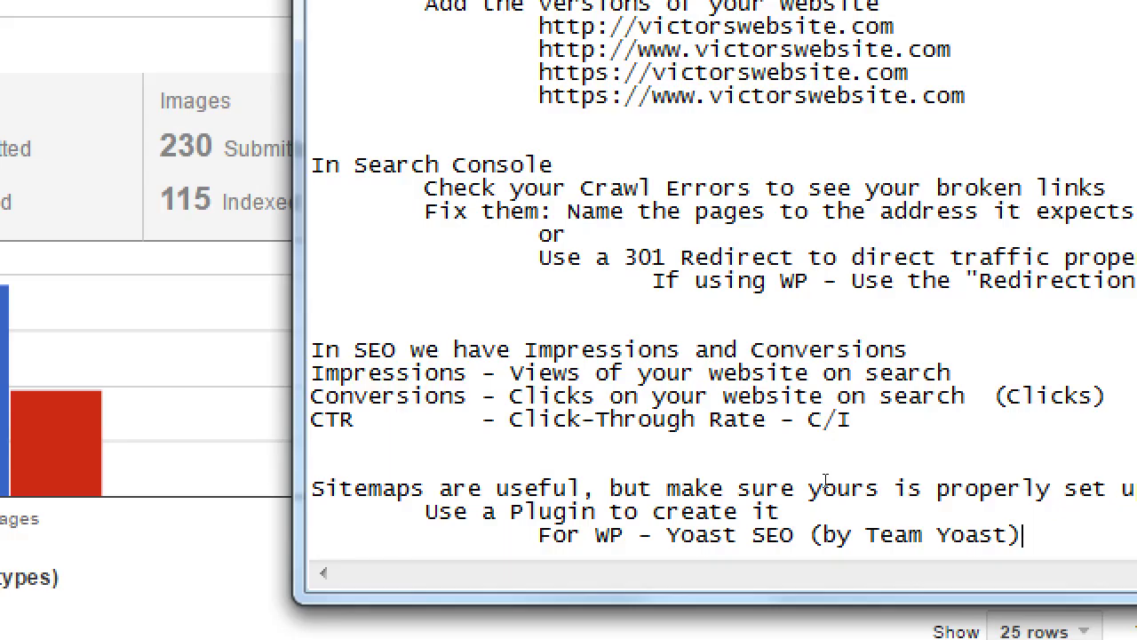
{"action": "key", "text": "super+minus"}
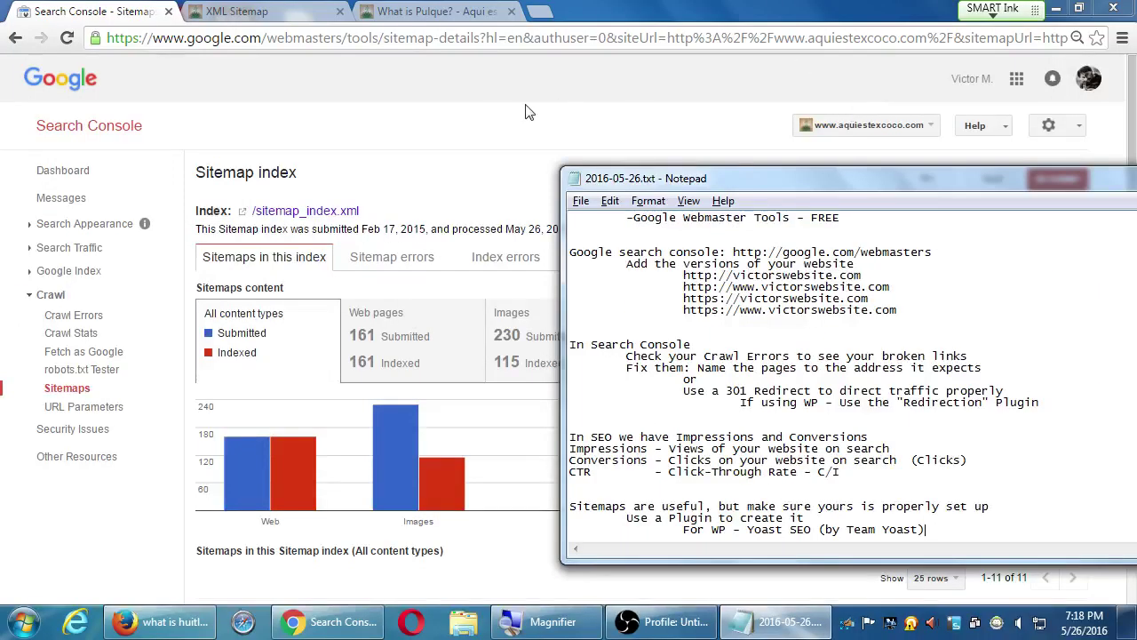
{"action": "left_click", "coordinate": [459, 126]}
{"action": "left_click", "coordinate": [62, 173]}
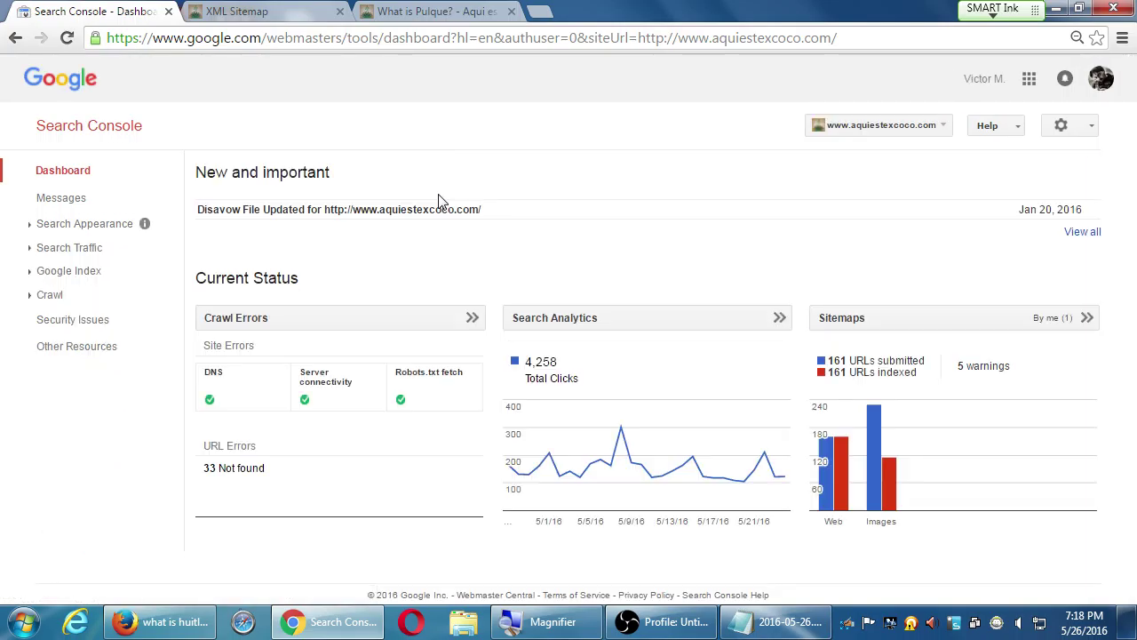